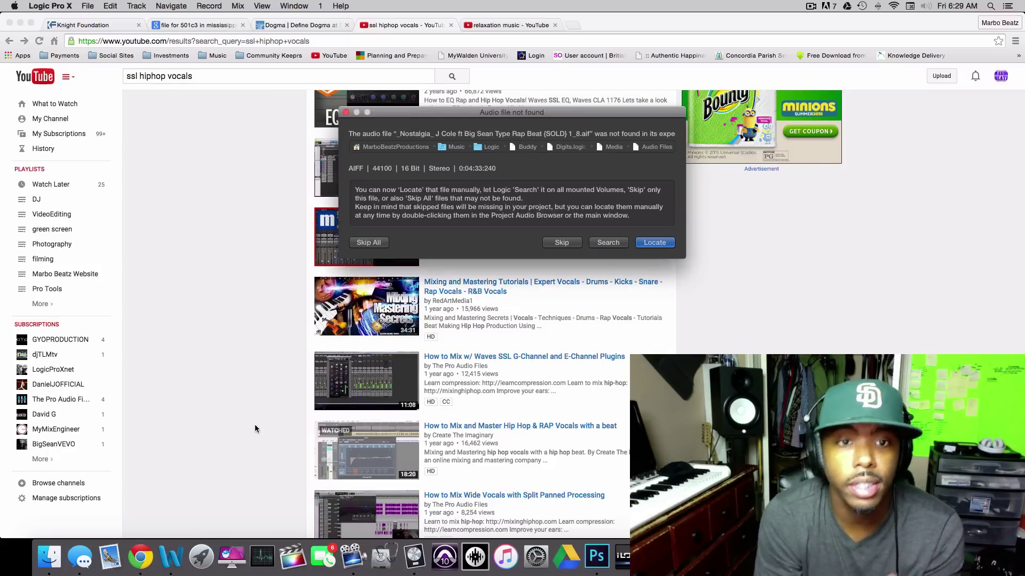
- Skip all missing audio files to finish loading the current project, and close that project
left_click(358, 244)
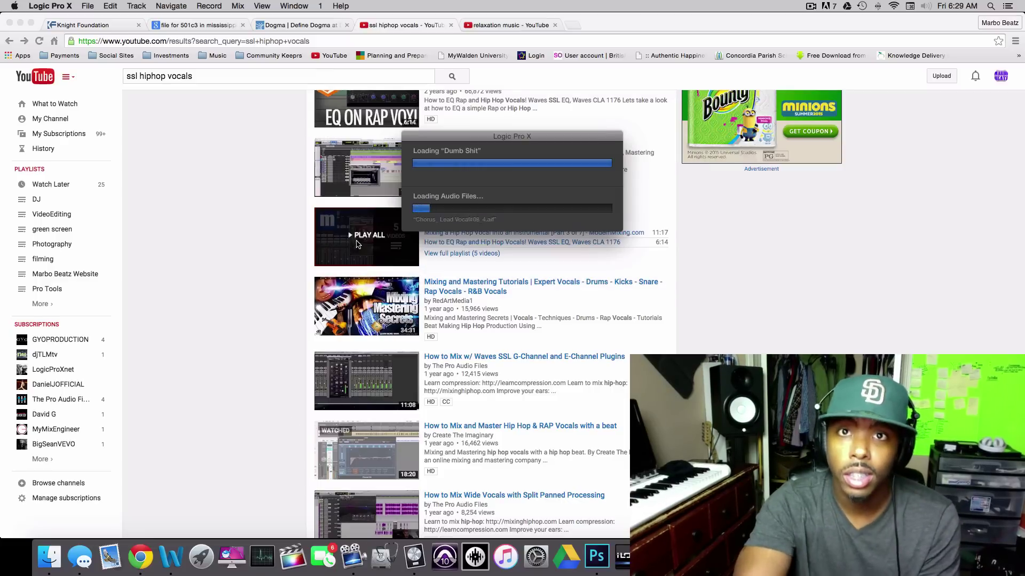
left_click(221, 257)
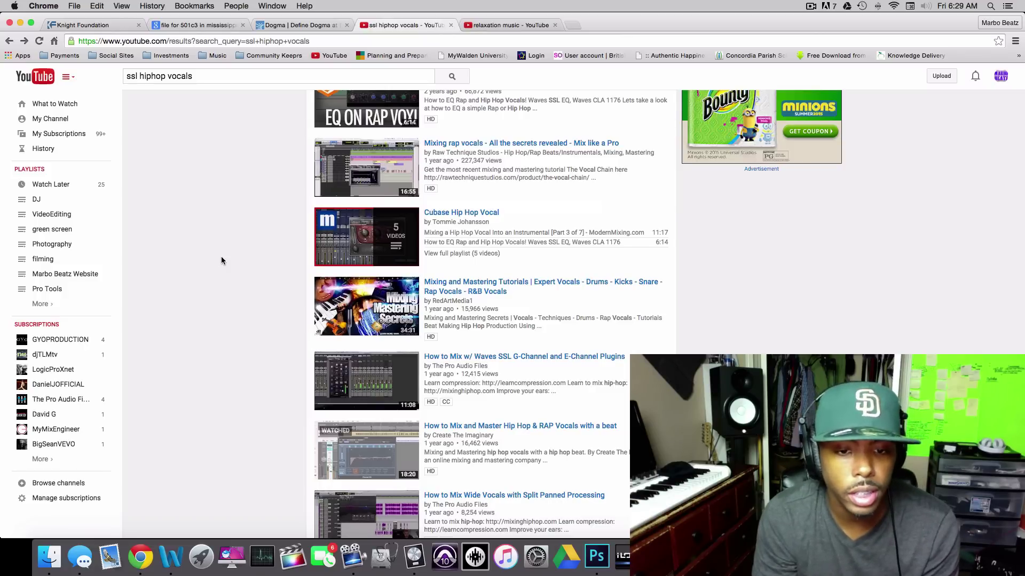
left_click(414, 556)
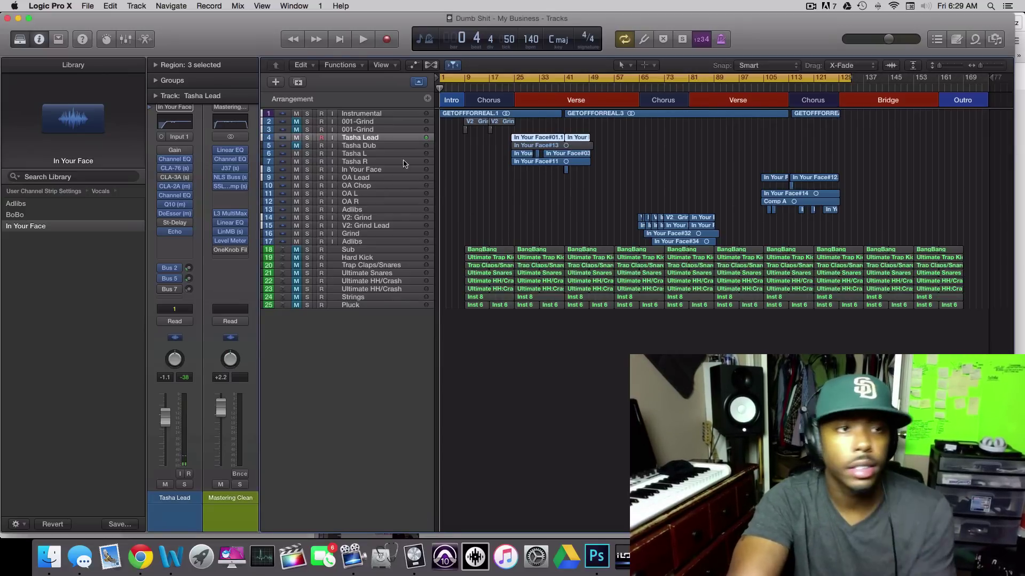
left_click(7, 19)
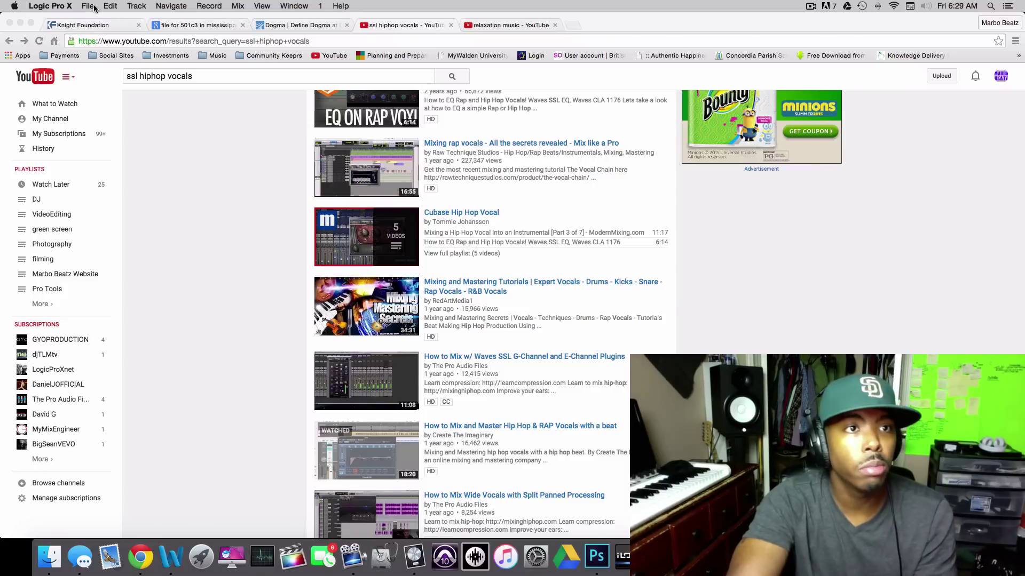
- Start opening an existing project and browse to the saved projects in the Marbo folder
left_click(88, 5)
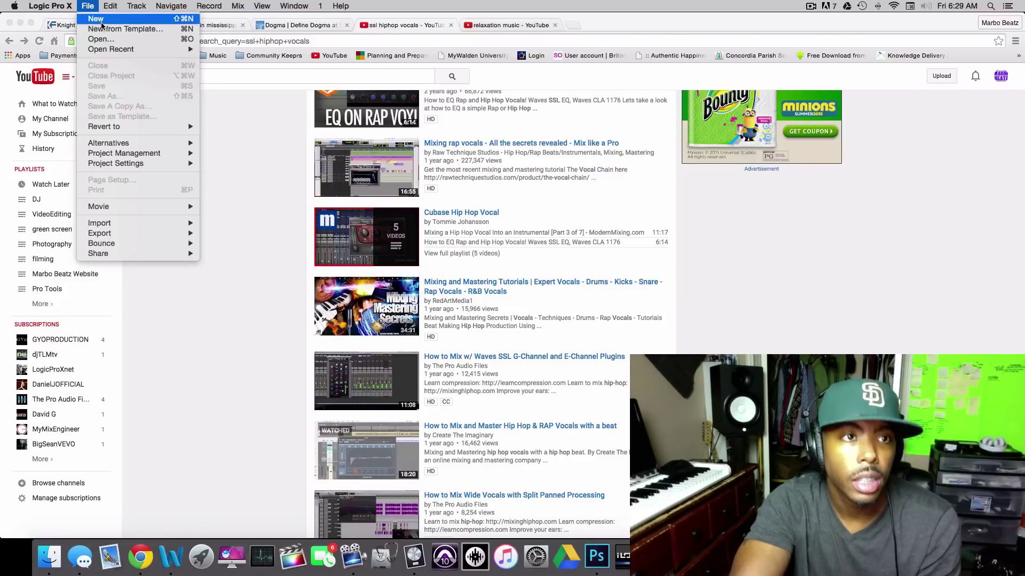
left_click(126, 40)
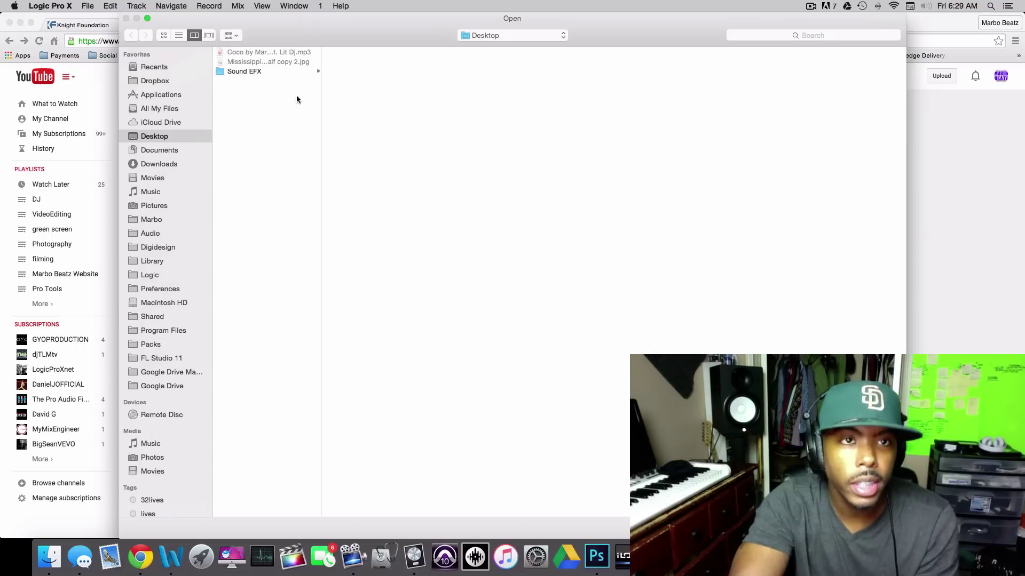
left_click_drag(326, 39, 318, 33)
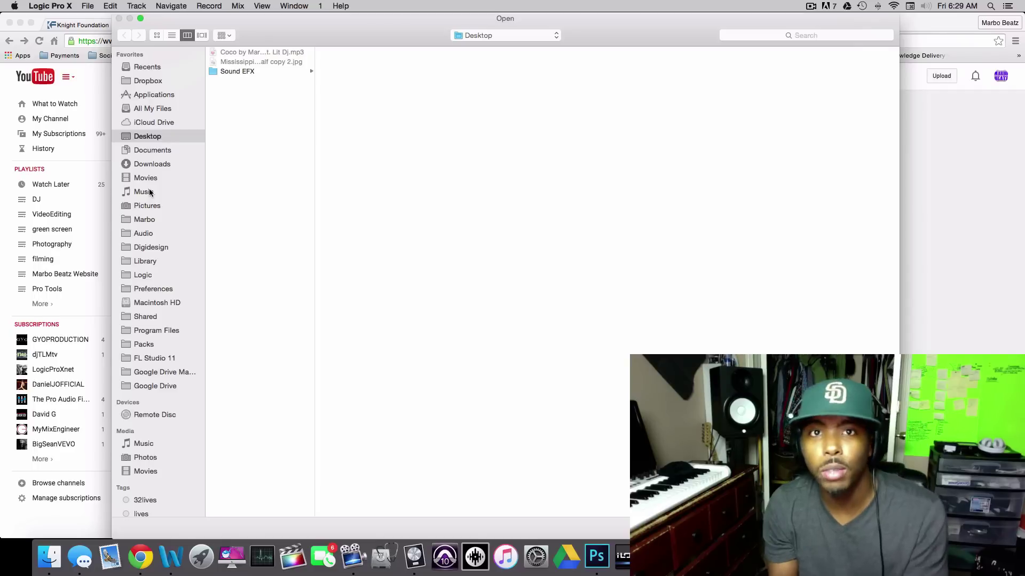
left_click(162, 164)
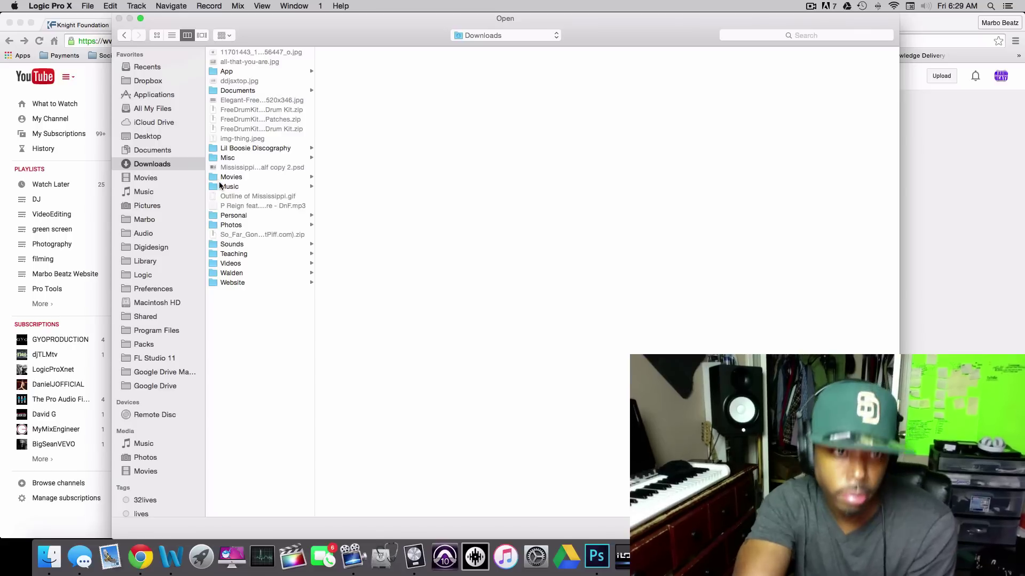
left_click(152, 219)
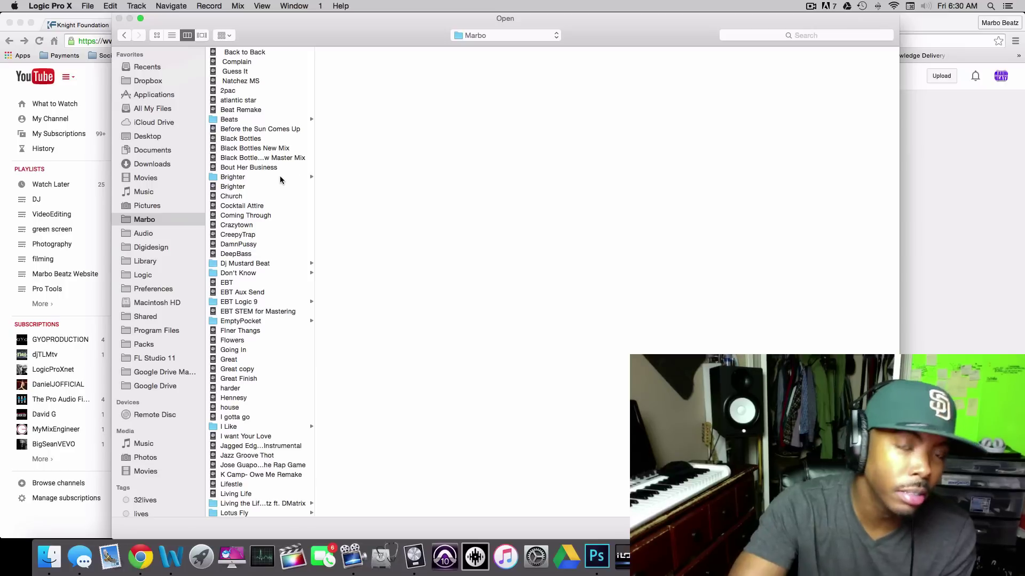
scroll(274, 181, "down", 3)
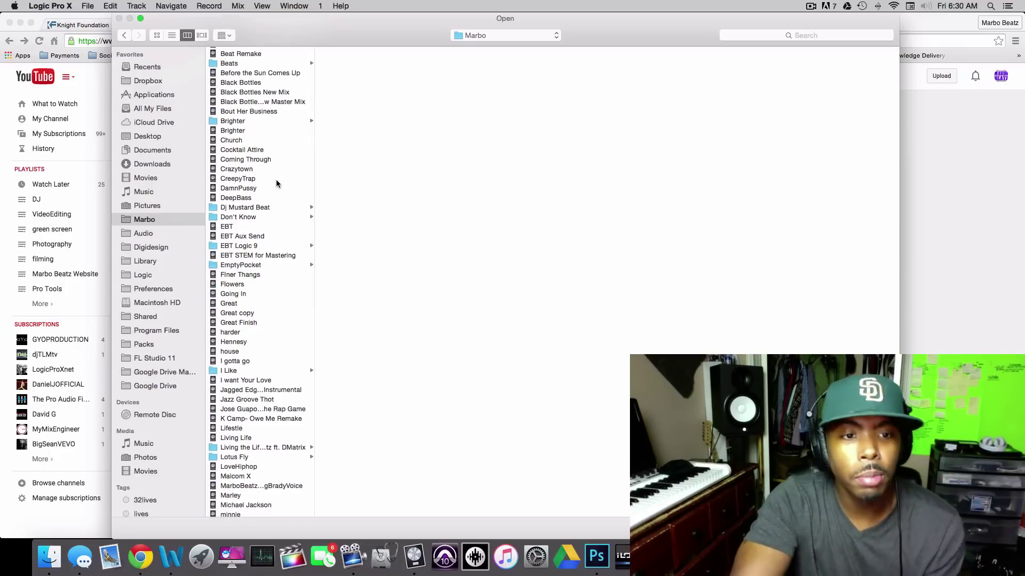
- Compare the file details and dates of the Great, Great copy and Great Finish projects
left_click(242, 323)
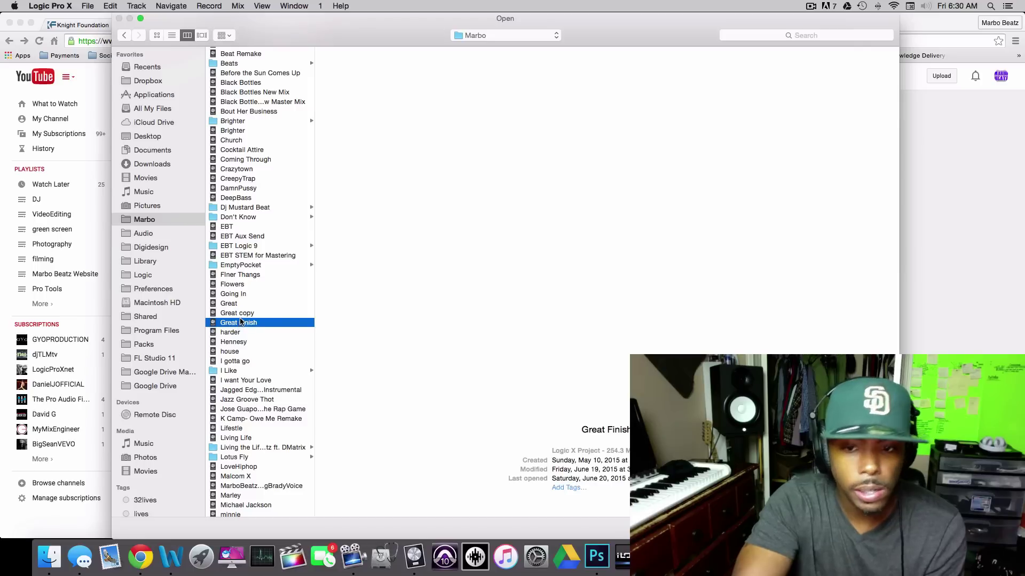
left_click(242, 313)
left_click(238, 305)
left_click(238, 314)
left_click(237, 323)
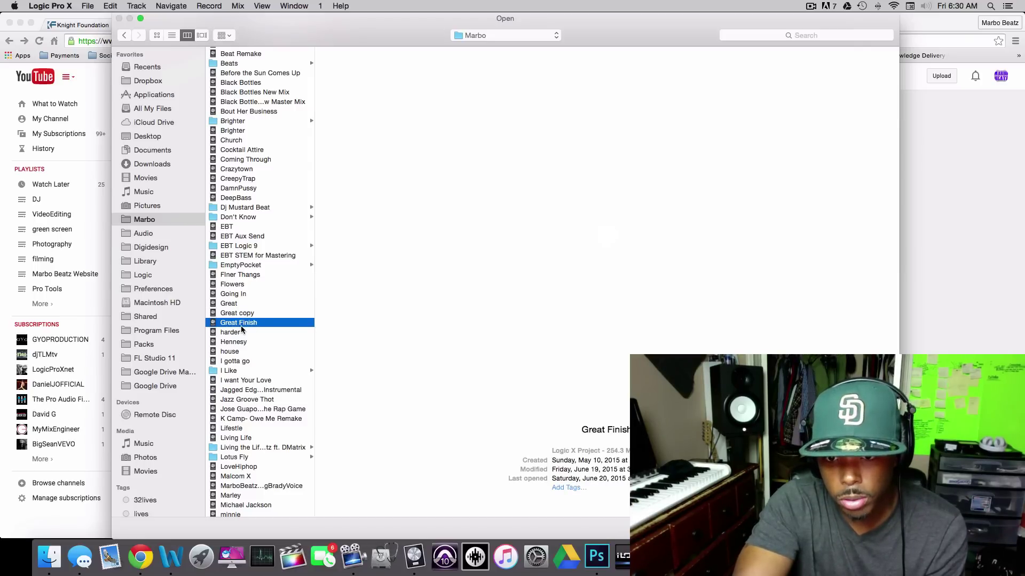
left_click(240, 313)
left_click(236, 303)
left_click(239, 314)
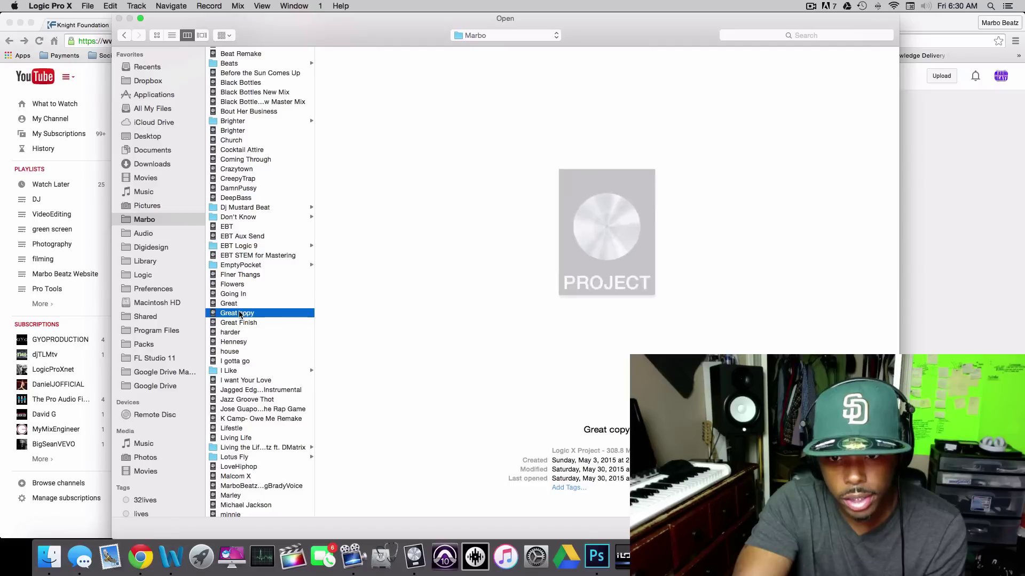
left_click(244, 323)
left_click(240, 314)
left_click(238, 305)
left_click(239, 313)
left_click(242, 323)
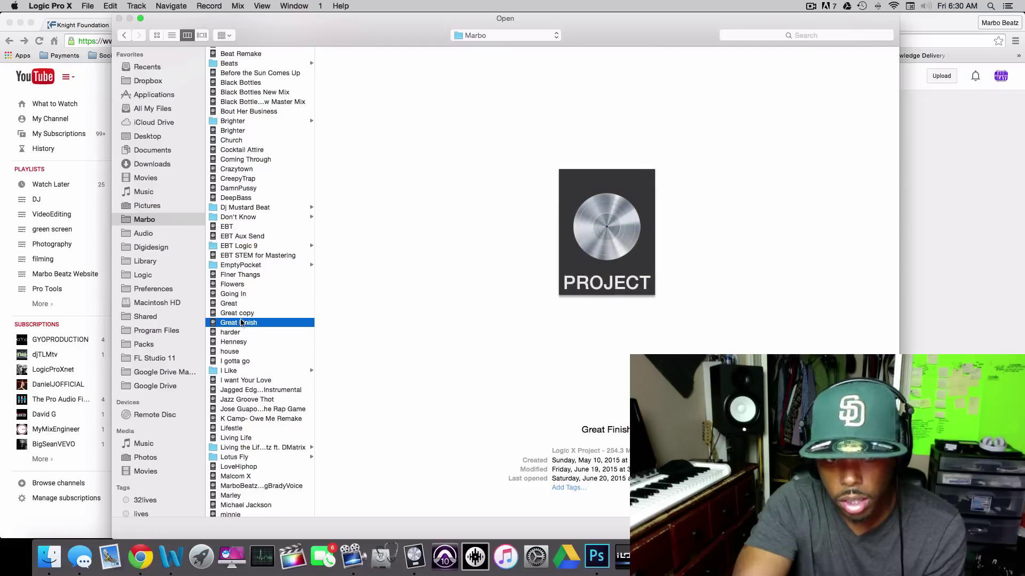
- Open the Great Finish project, skipping all missing audio files, and minimize the browser window covering it
double_click(241, 323)
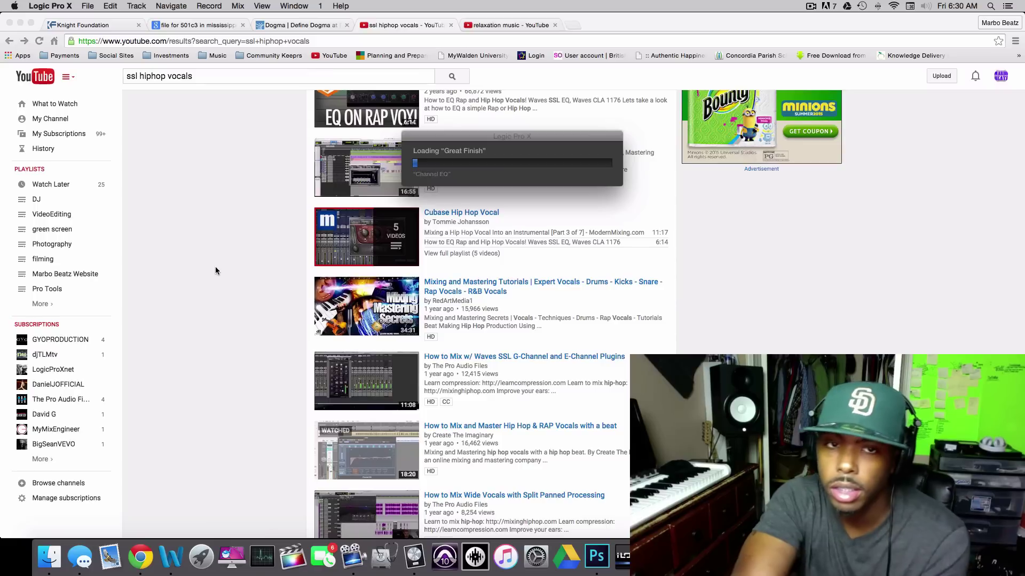
left_click(216, 267)
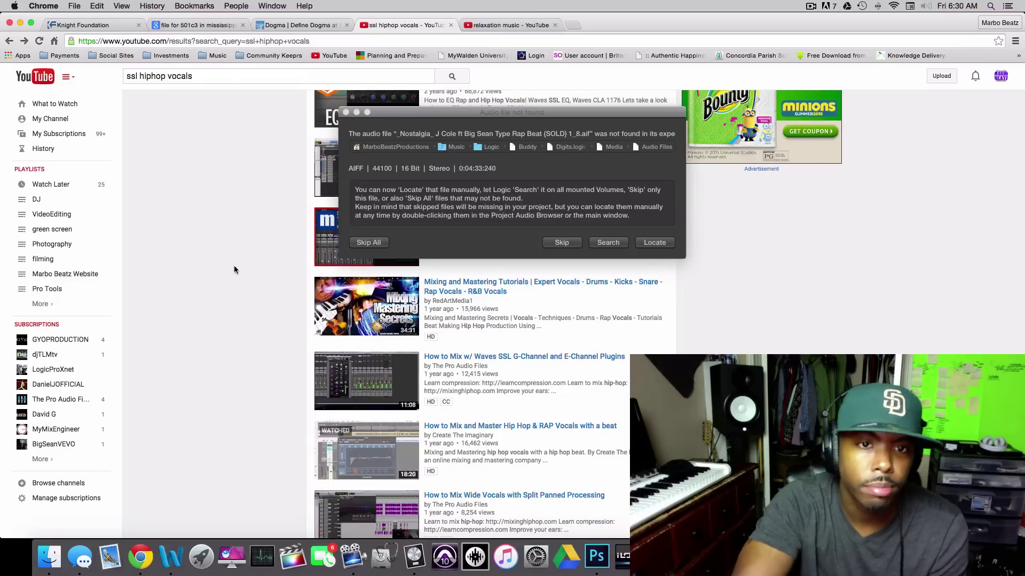
left_click(368, 242)
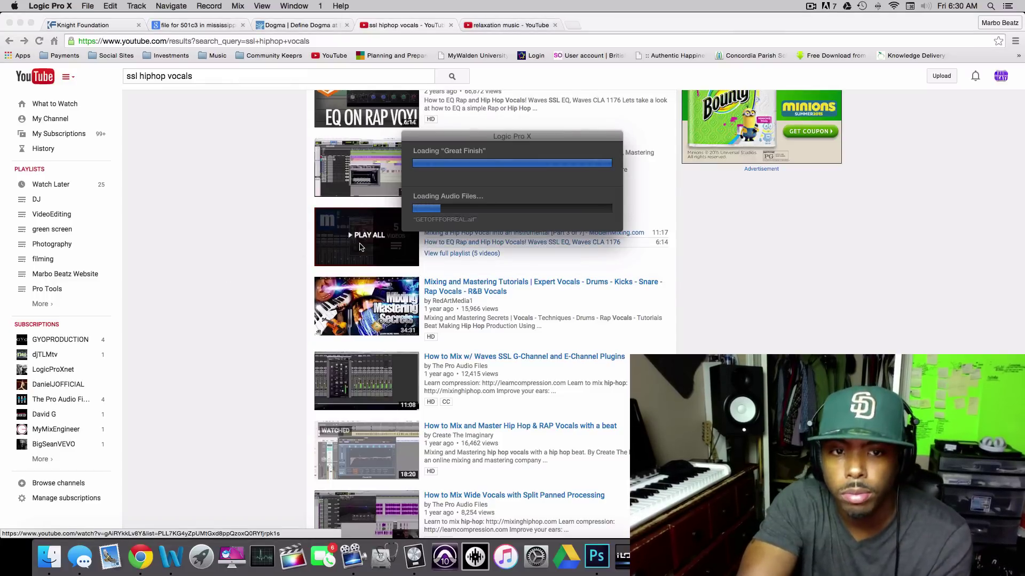
left_click(198, 227)
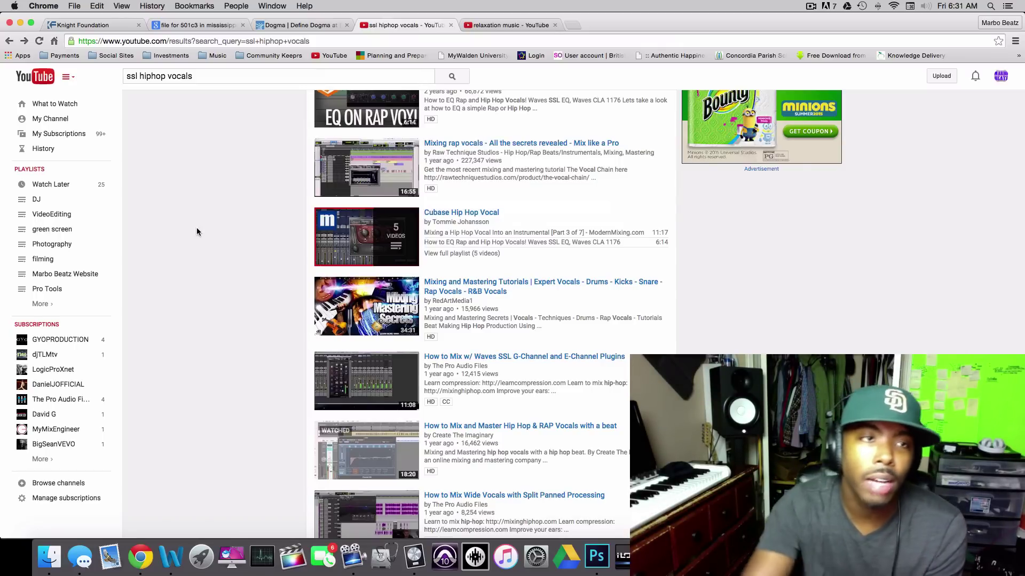
left_click(20, 23)
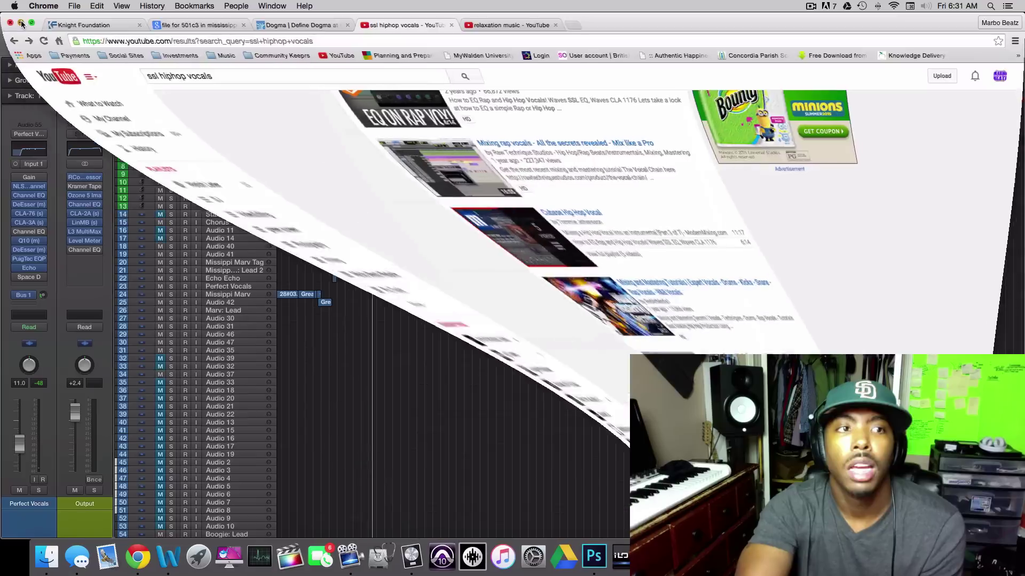
- Set the cycle range over the verse after the second chorus, from bar 83 to about bar 107, and start playback
scroll(425, 111, "left", 5)
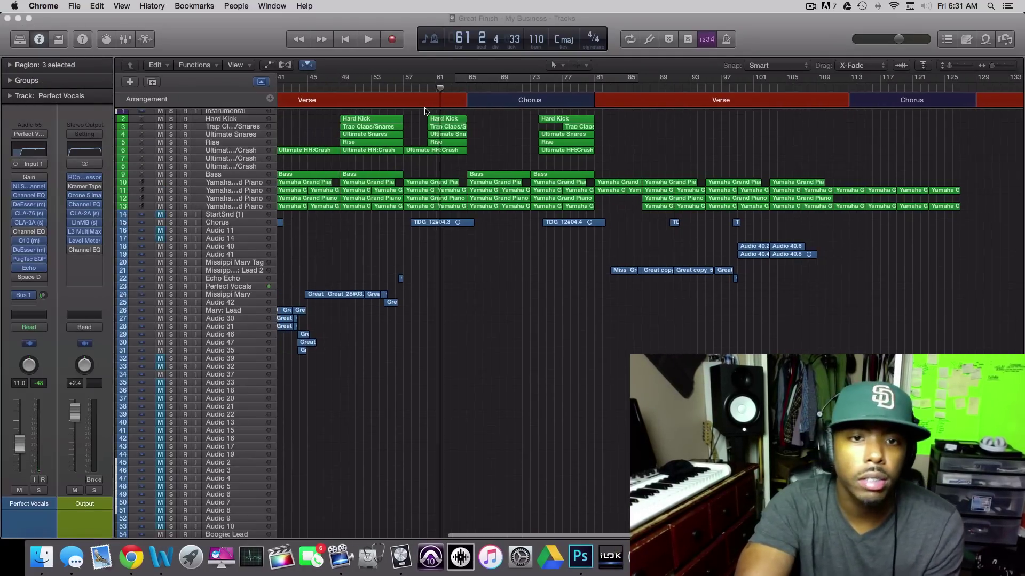
scroll(425, 111, "left", 2)
scroll(573, 148, "left", 3)
scroll(573, 148, "right", 5)
left_click_drag(487, 78, 496, 79)
left_click(567, 89)
scroll(479, 97, "left", 6)
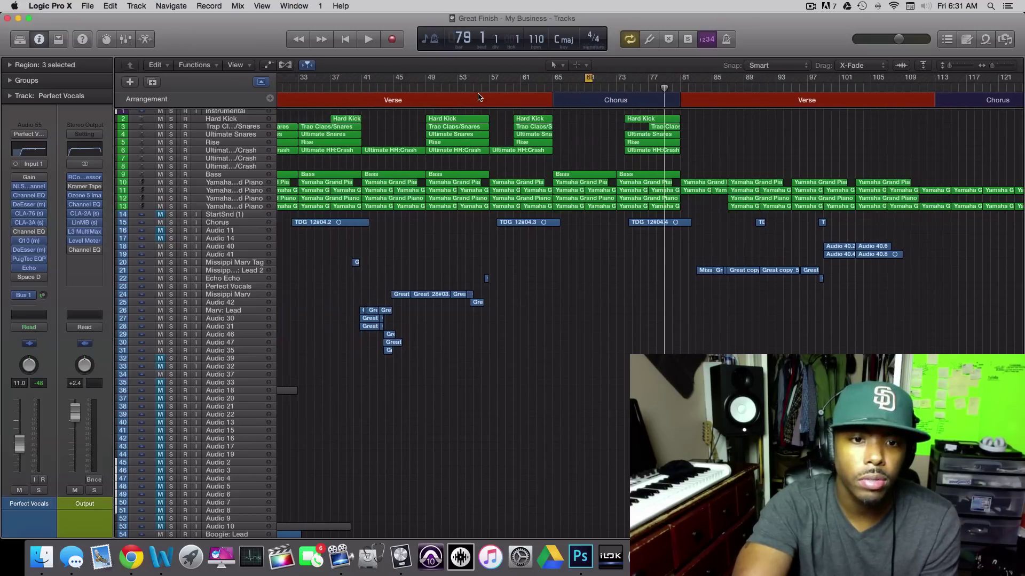
scroll(532, 94, "right", 8)
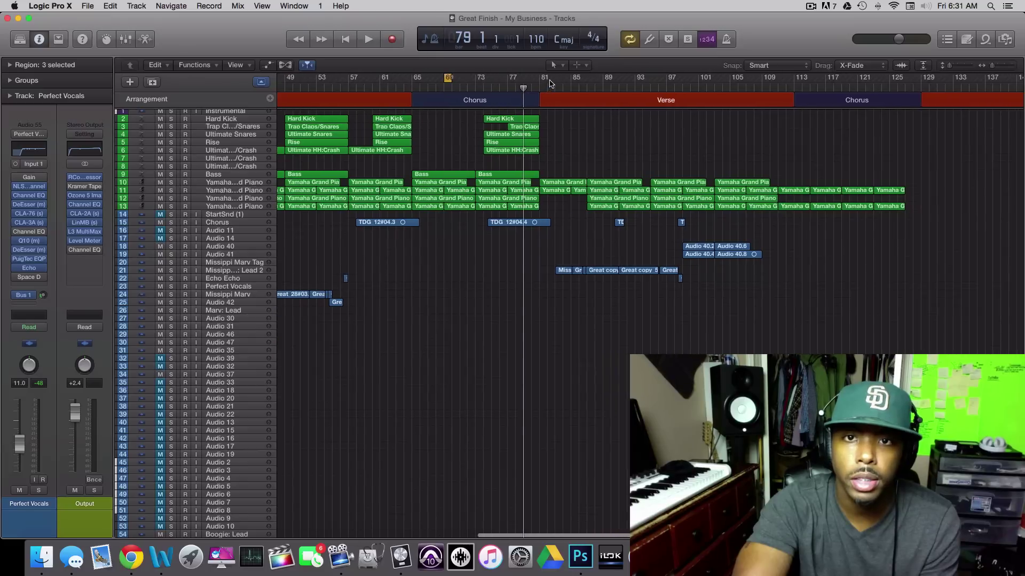
left_click_drag(541, 80, 744, 79)
left_click_drag(589, 79, 611, 79)
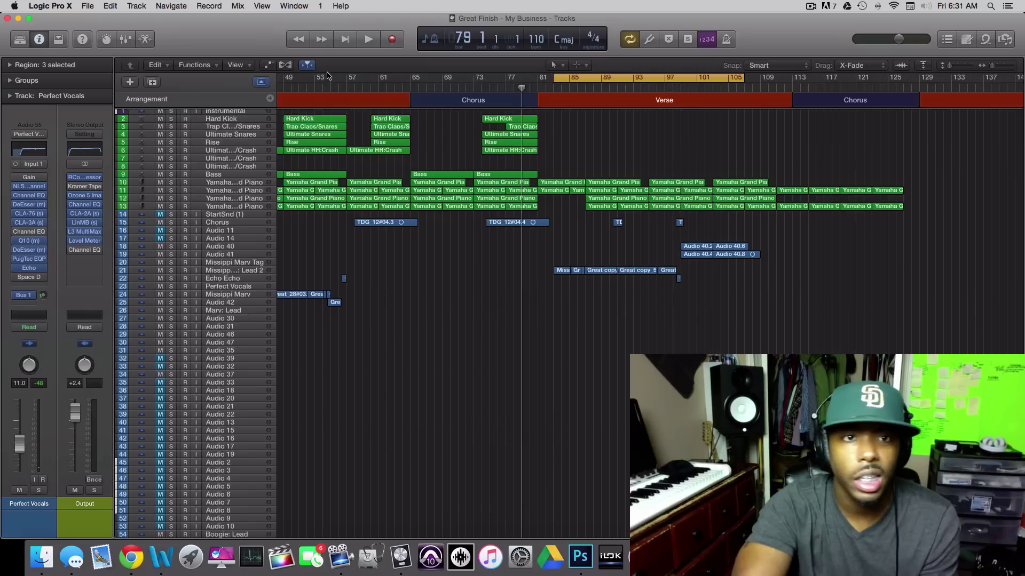
left_click(369, 39)
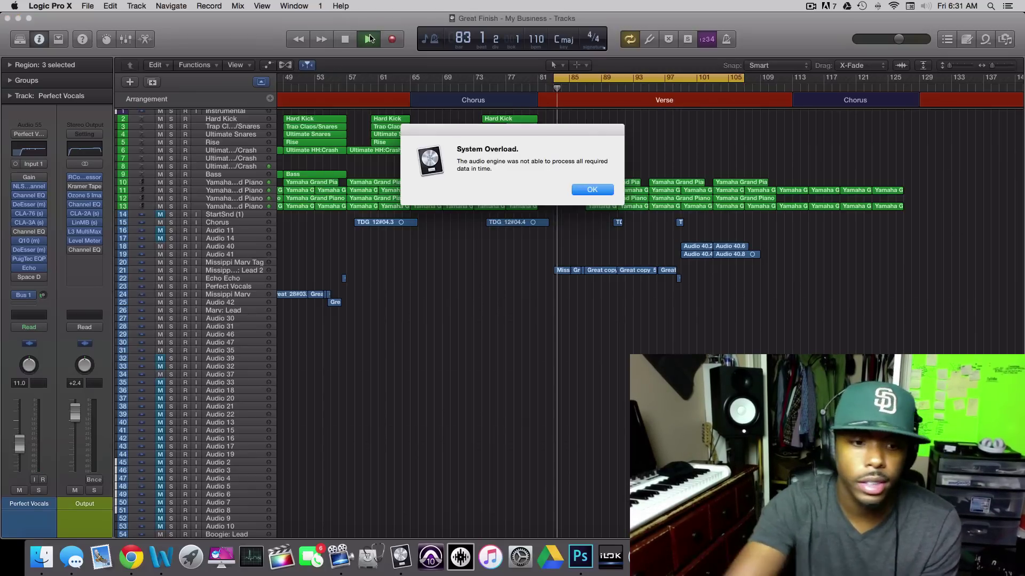
- Dismiss the System Overload alert and quit Chrome and Word, forcing Chrome to close
right_click(130, 552)
left_click(136, 521)
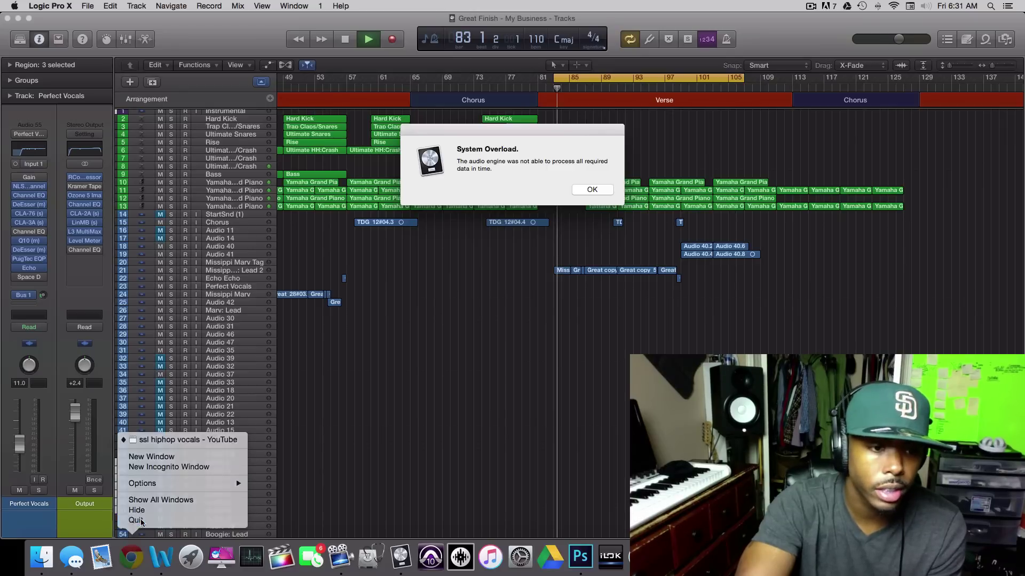
right_click(166, 554)
left_click(589, 191)
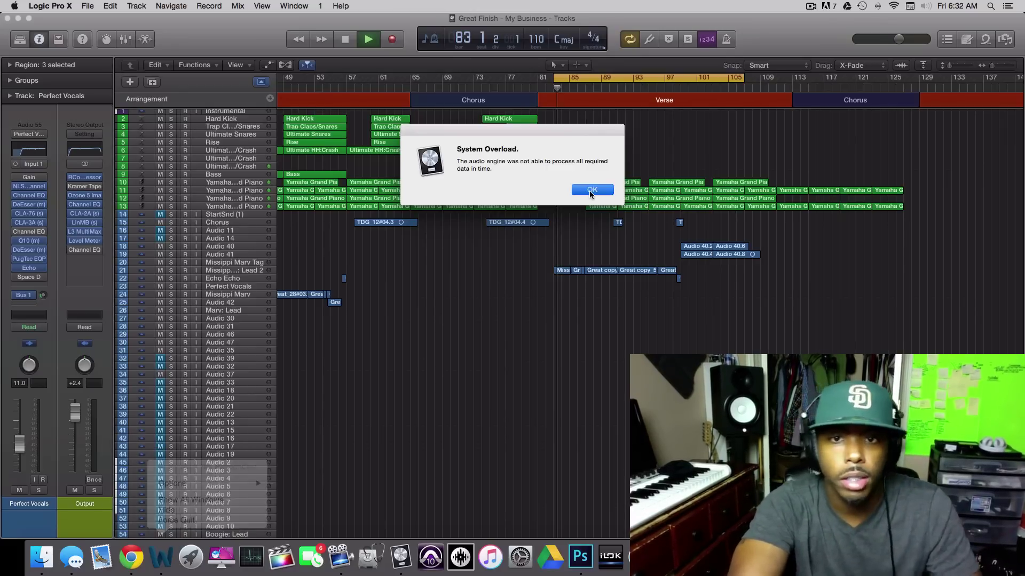
right_click(149, 546)
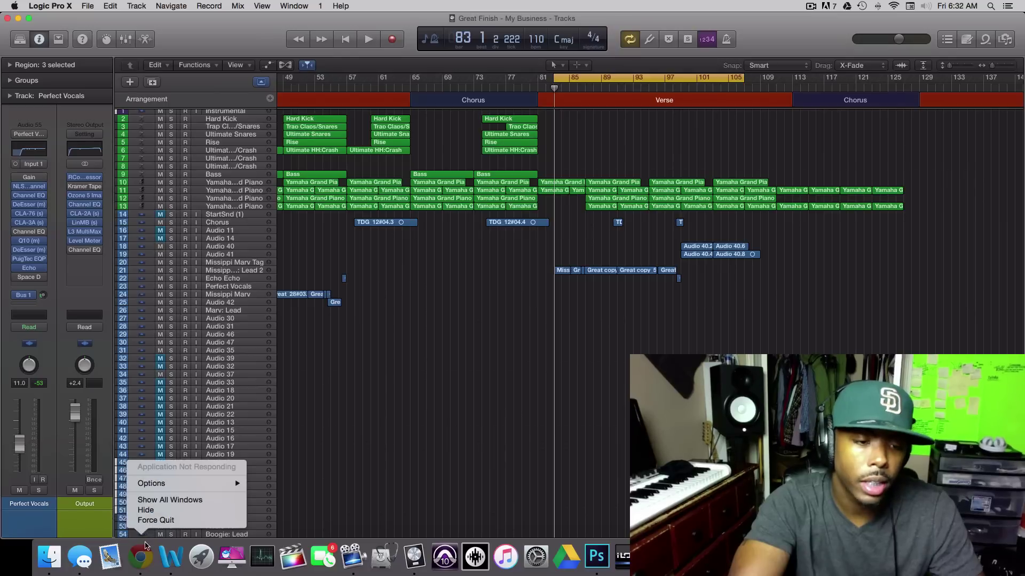
left_click(156, 523)
right_click(168, 551)
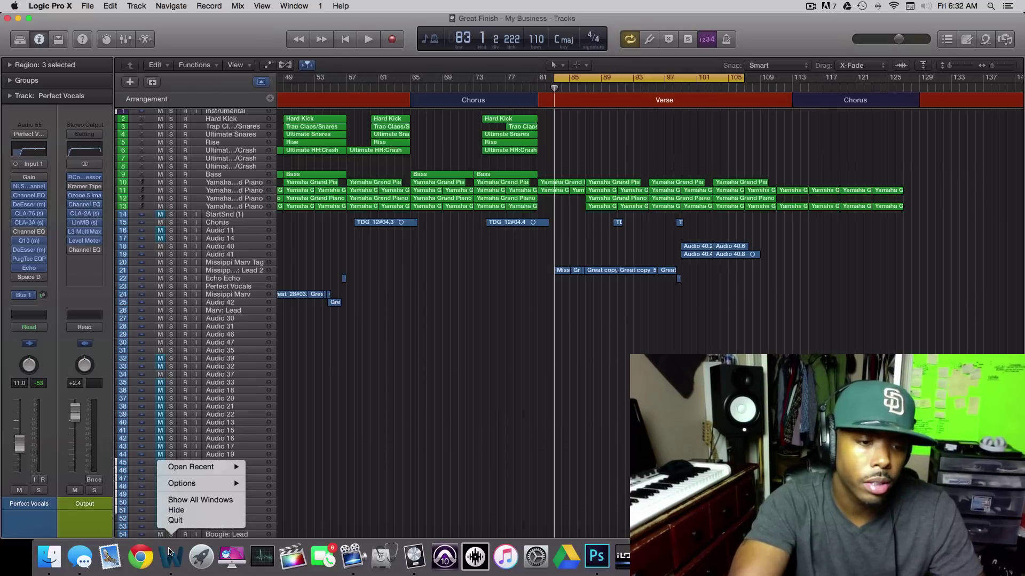
left_click(177, 520)
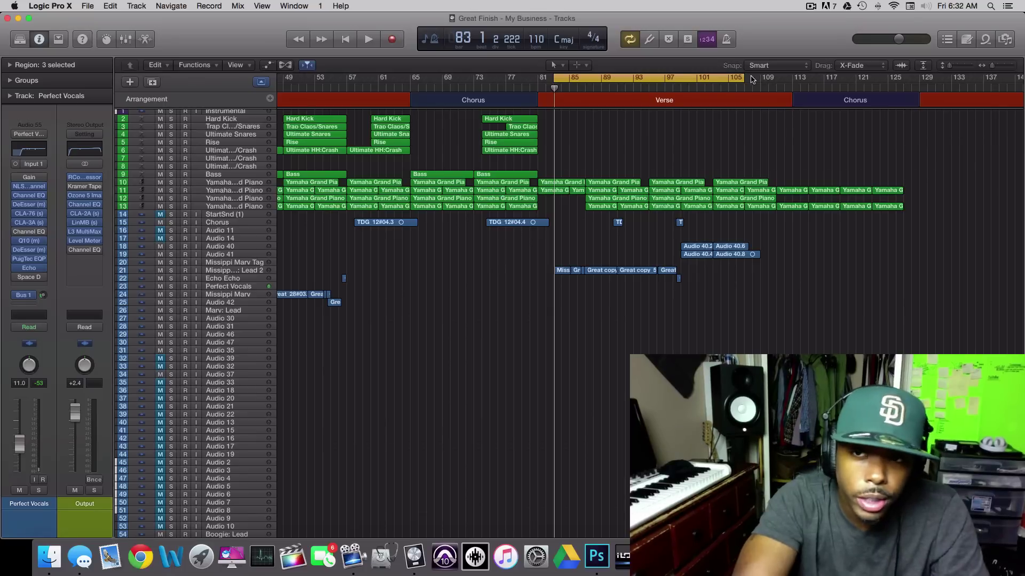
- Set the cycle range from about bar 74 to bar 101 and play it, dismissing the System Overload alert
left_click_drag(743, 82, 699, 84)
left_click_drag(605, 80, 569, 82)
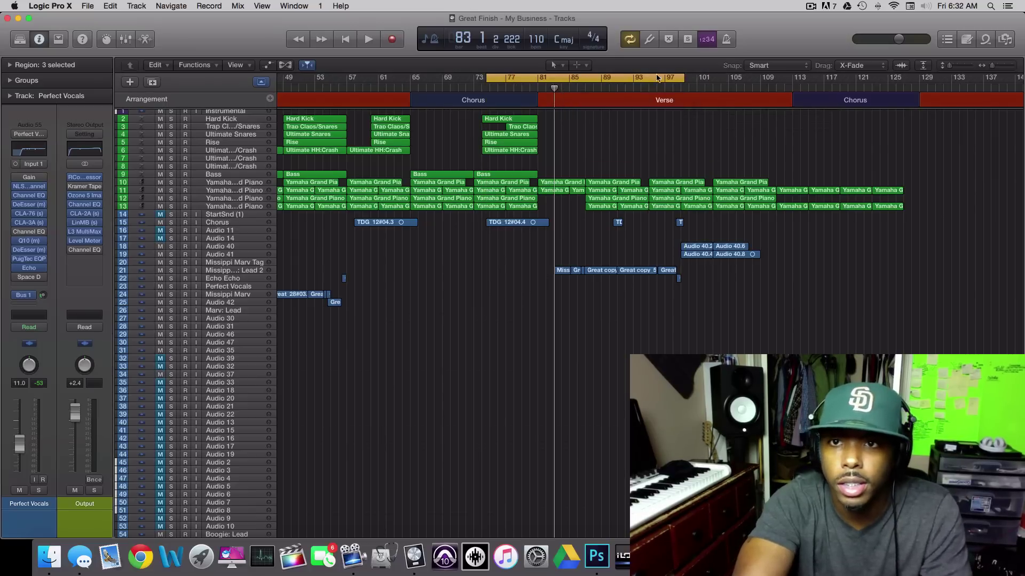
left_click_drag(687, 84, 702, 81)
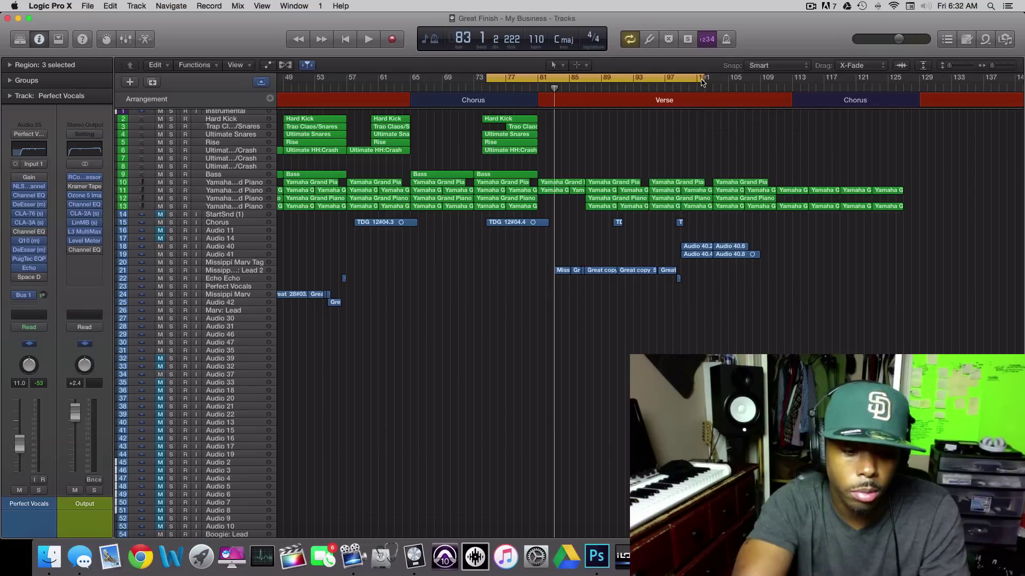
key("space")
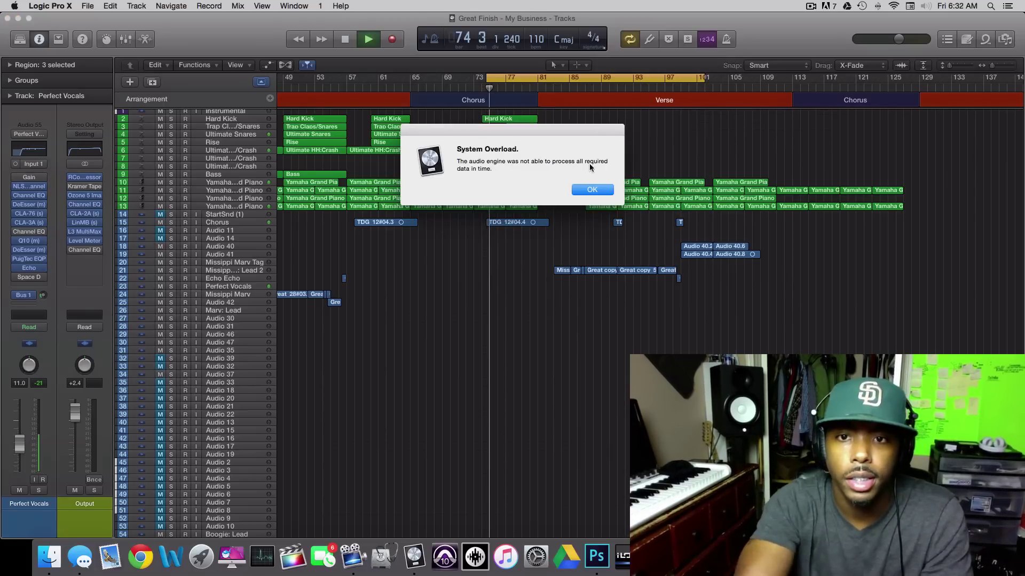
left_click(585, 189)
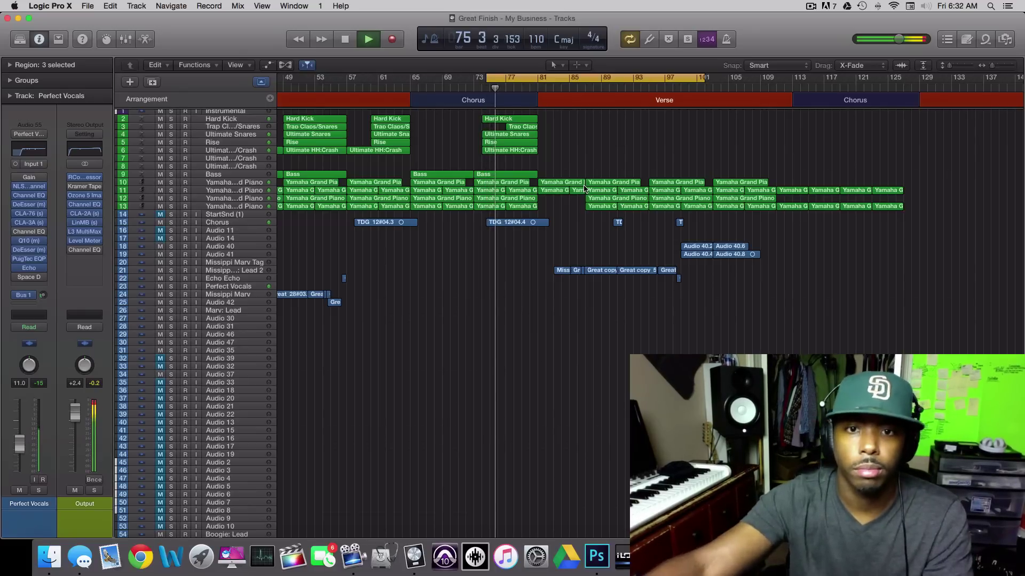
scroll(579, 184, "down", 1)
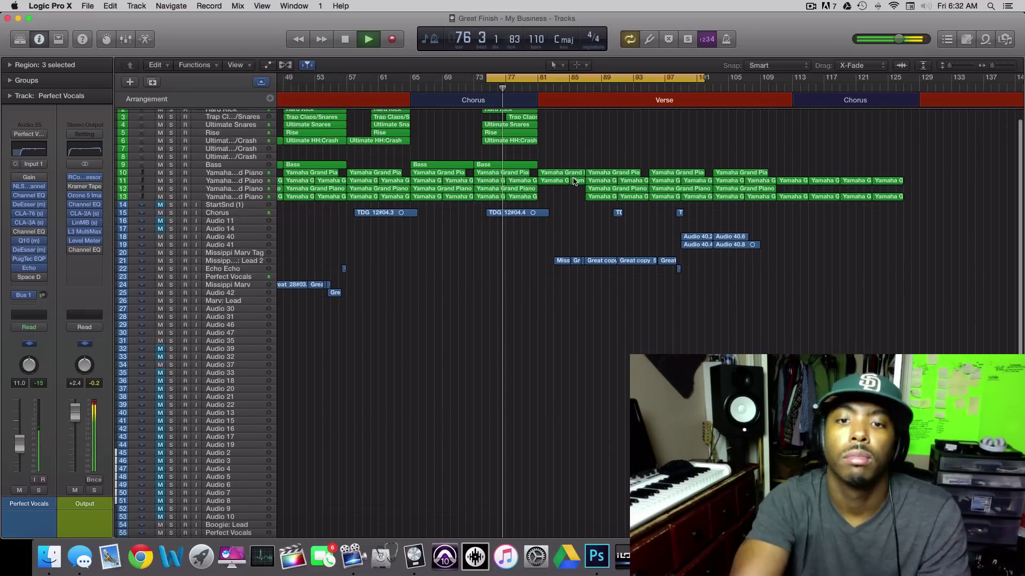
- Stop playback, shift the cycle range earlier to about bars 58 to 85, and play that section
key("space")
left_click_drag(551, 80, 419, 91)
key("space")
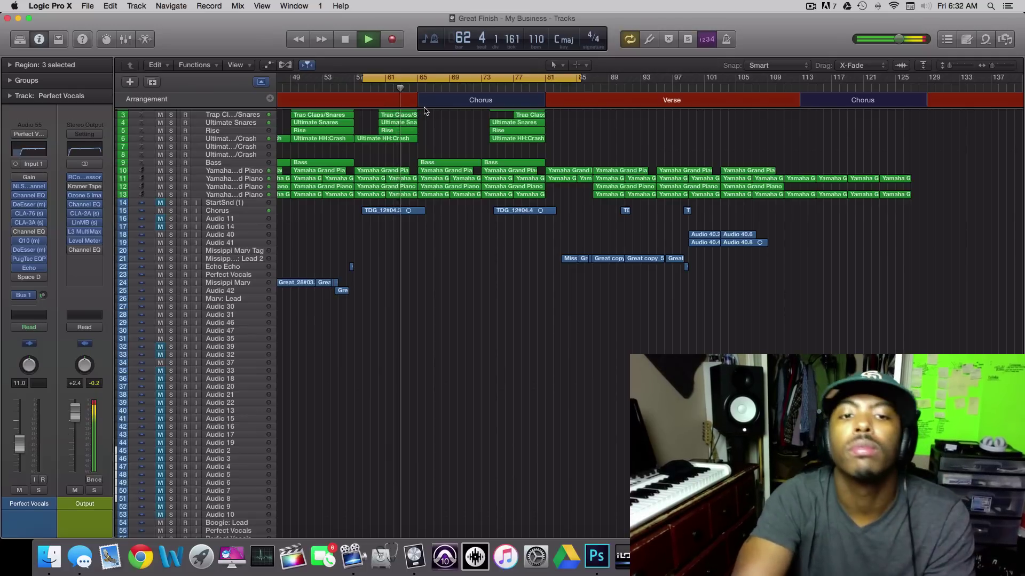
- Stop playback, move the cycle range to the verse at about bars 82 to 109, and play that section
scroll(480, 115, "left", 5)
key("space")
left_click_drag(537, 87, 724, 71)
key("space")
scroll(648, 168, "up", 1)
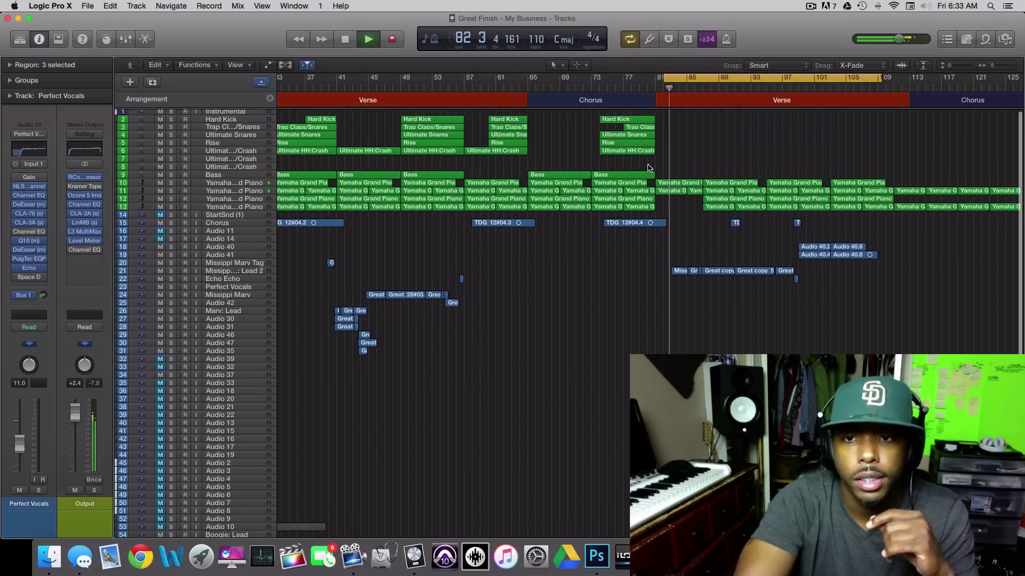
scroll(648, 168, "right", 2)
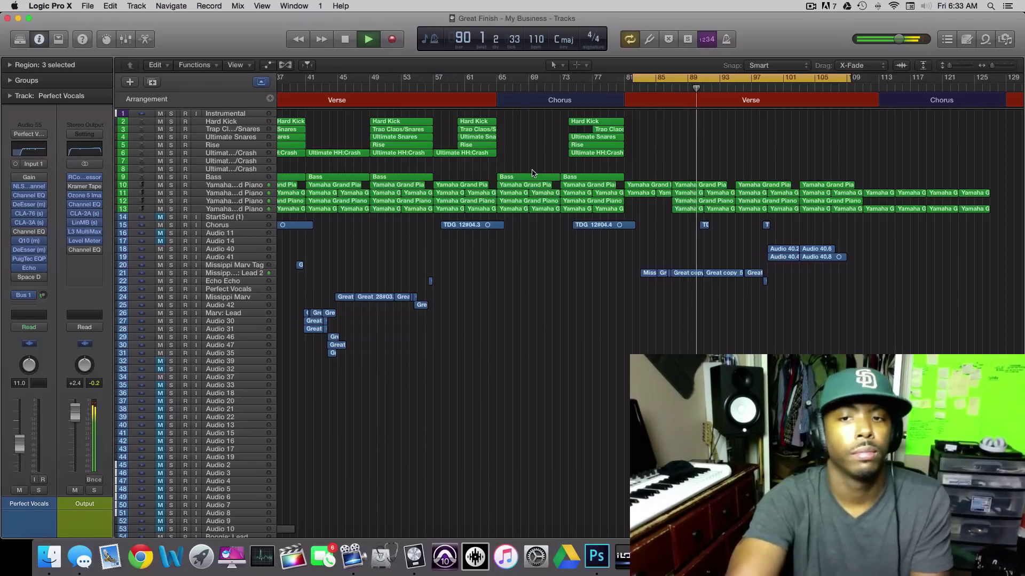
- Select the Lead 2 vocal track on track 21, stop playback, and save the project
left_click(254, 276)
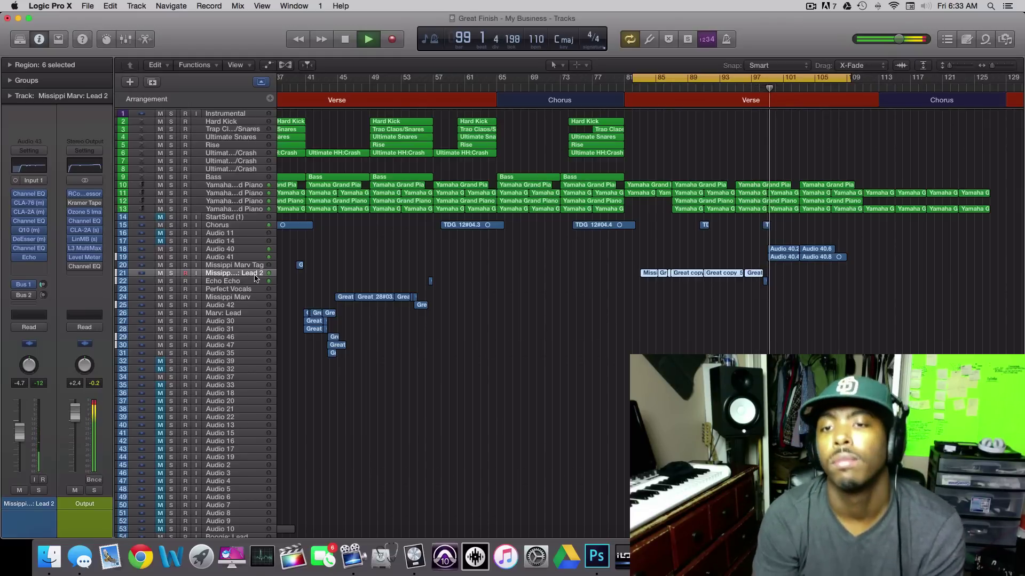
key("space")
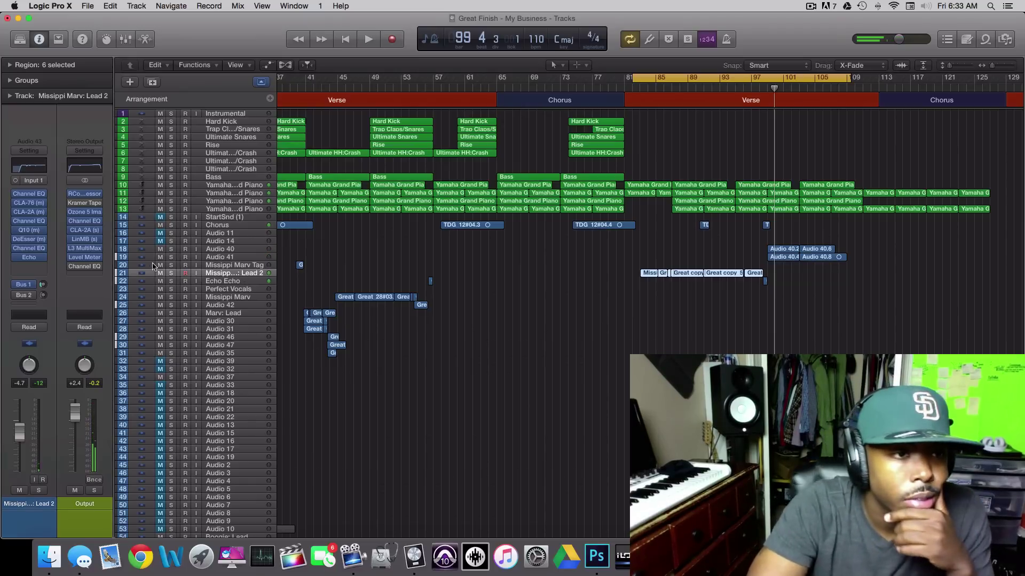
left_click(88, 6)
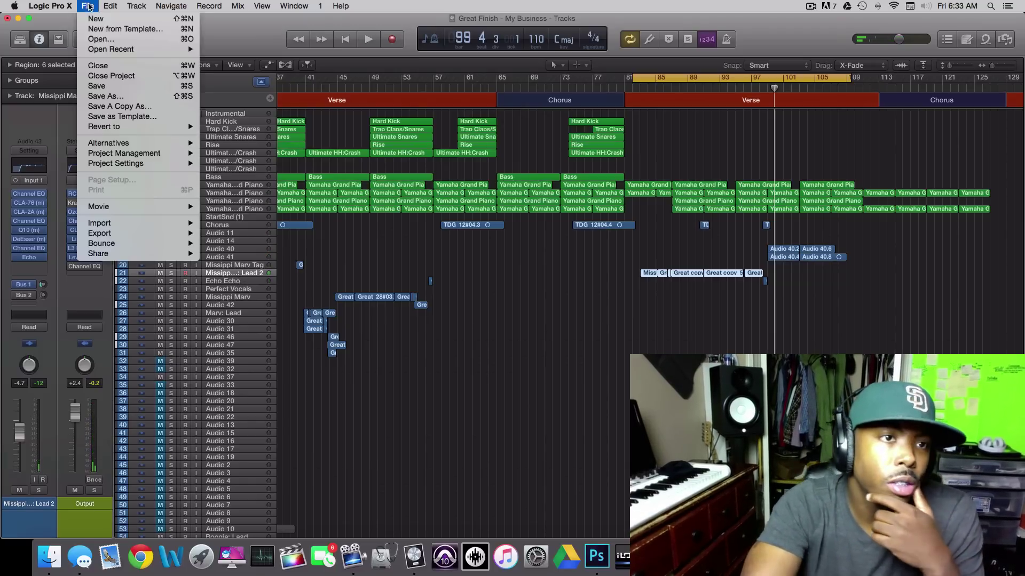
left_click(95, 86)
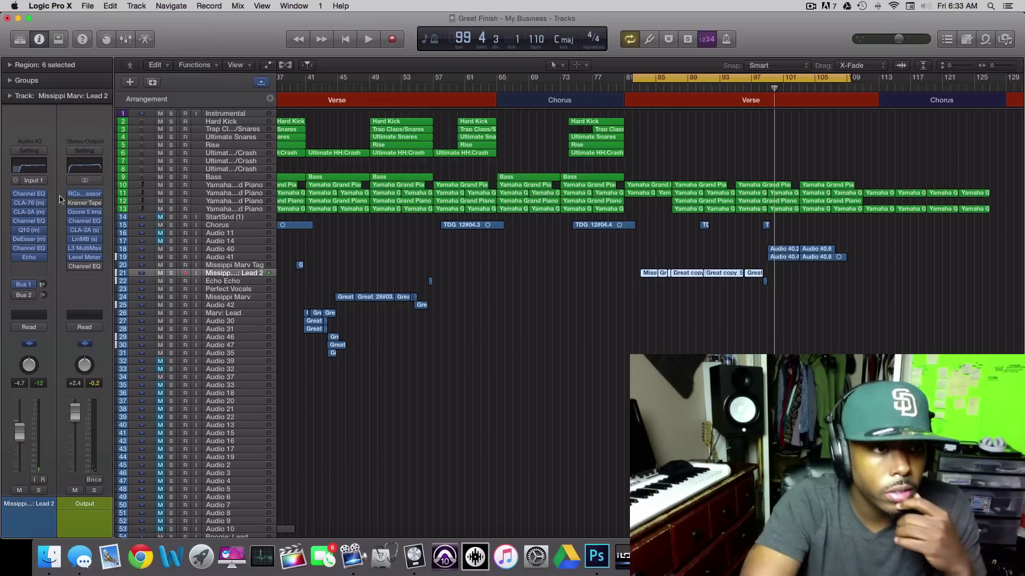
- Reset the Lead 2 vocal track's channel strip to clear its plug-ins and sends
left_click(31, 151)
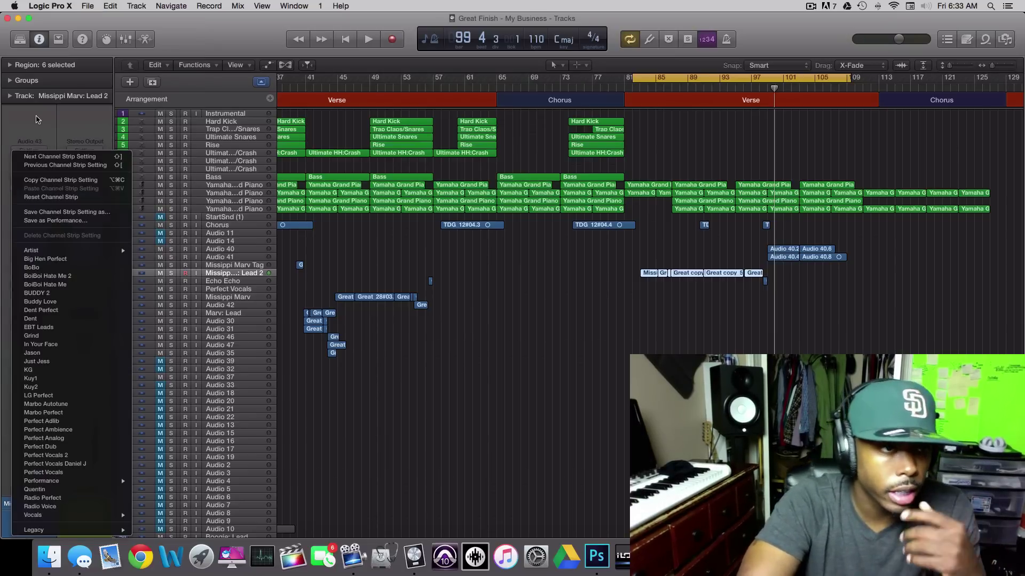
left_click(36, 118)
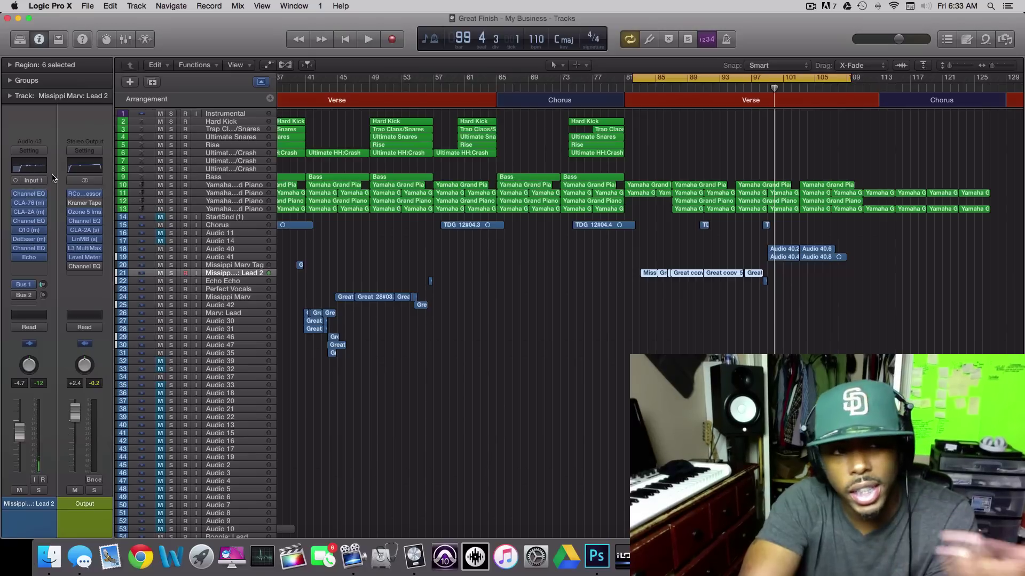
left_click(30, 151)
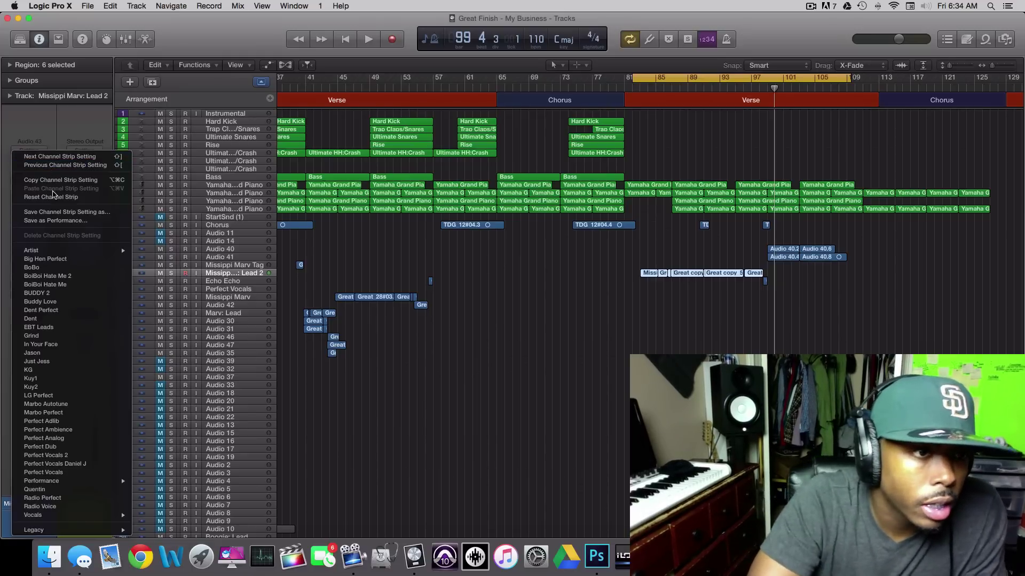
key("Escape")
left_click(33, 155)
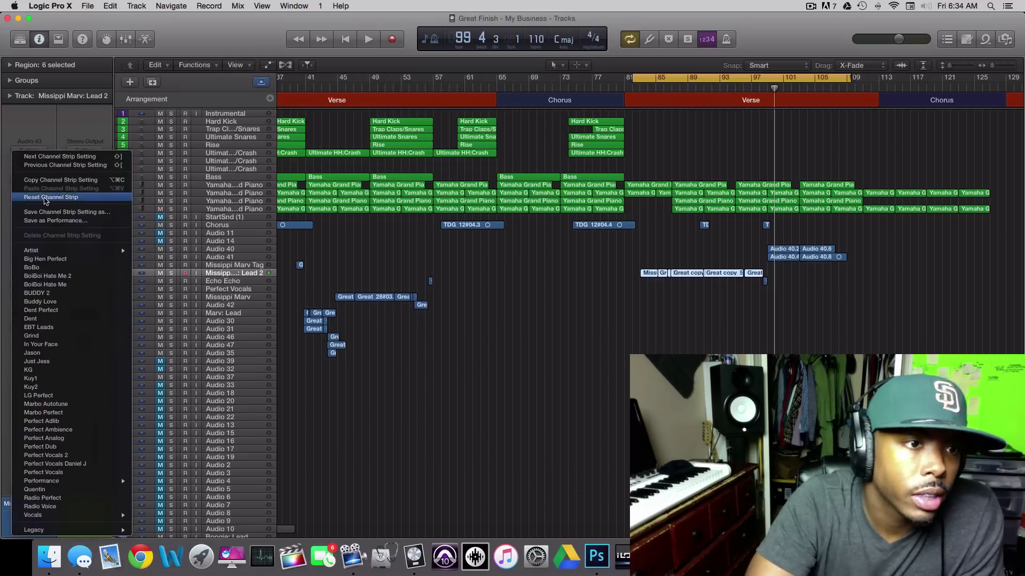
left_click(57, 197)
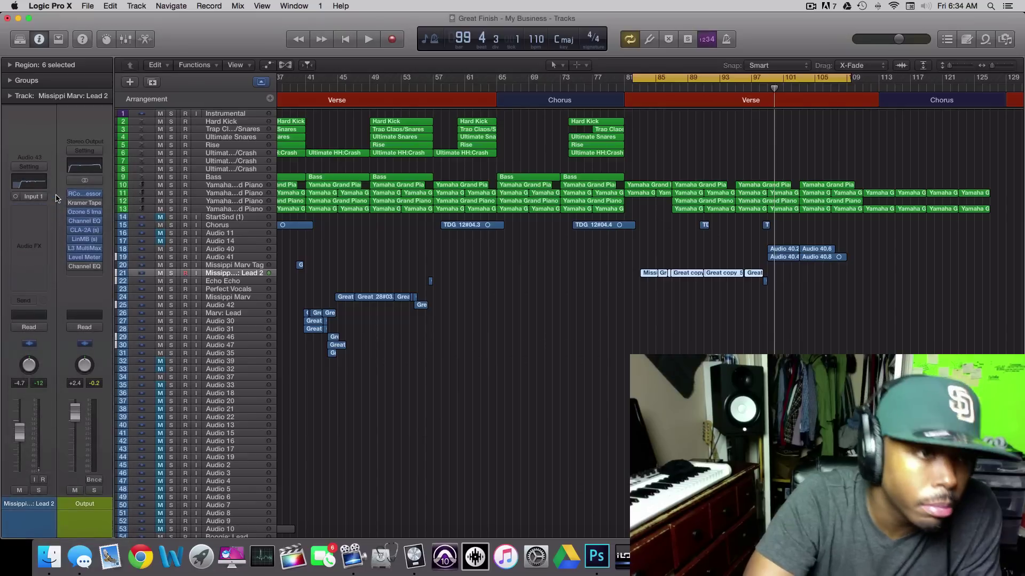
- Shorten the cycle range to about bars 83 to 99 and play the Lead 2 vocal, comparing it soloed and in the mix
left_click_drag(849, 81, 770, 80)
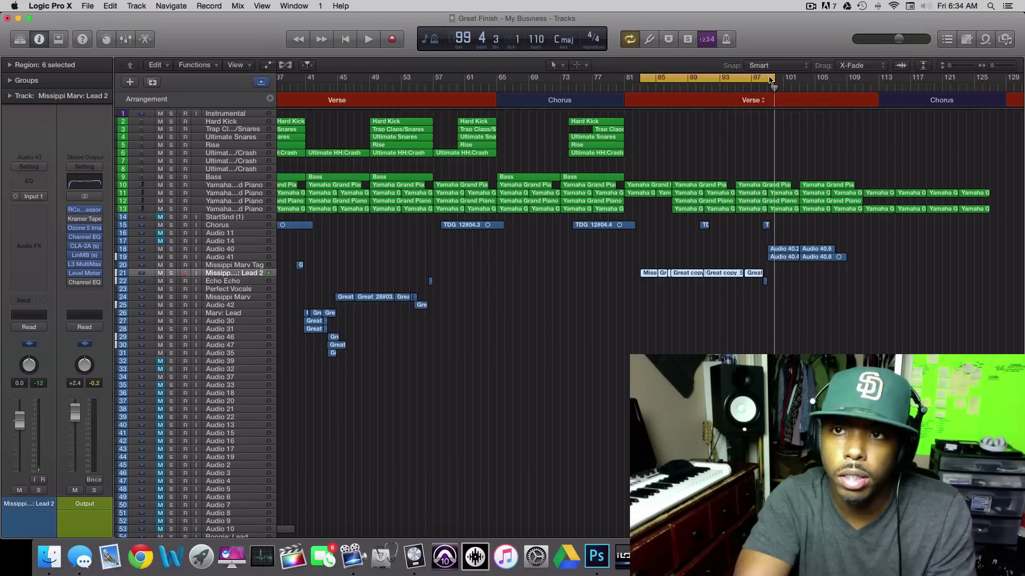
left_click(171, 274)
key("space")
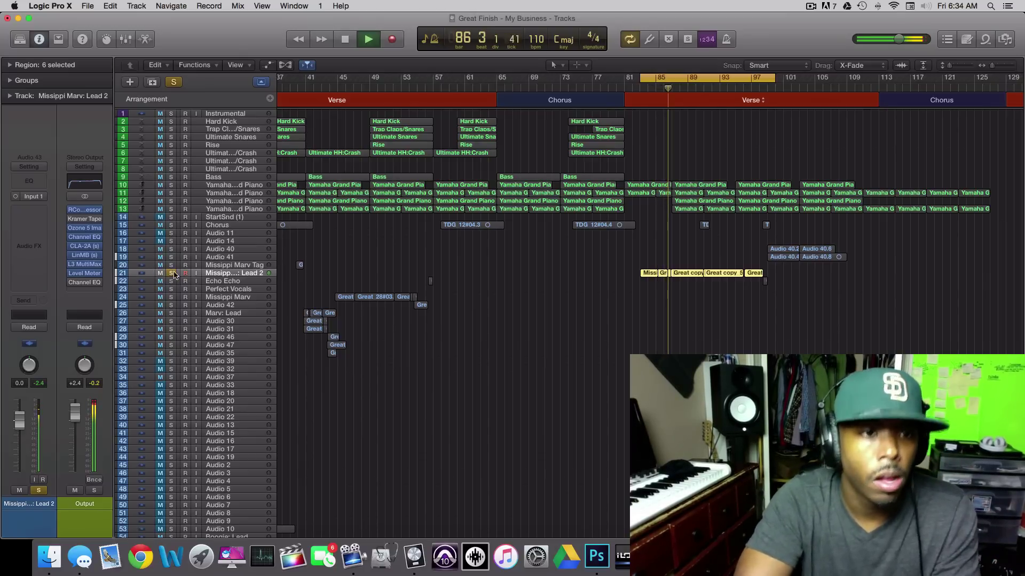
left_click(172, 273)
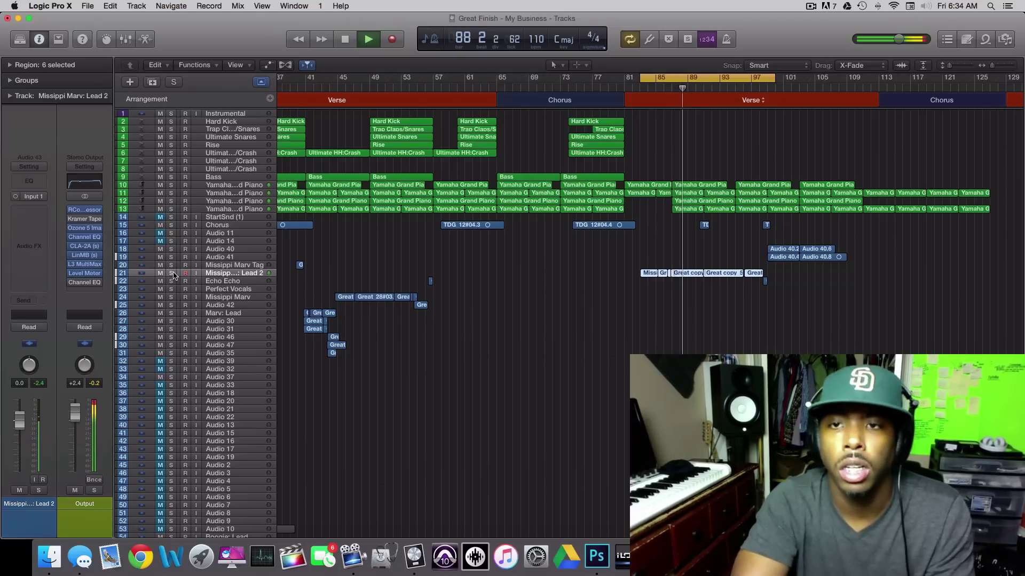
left_click(173, 273)
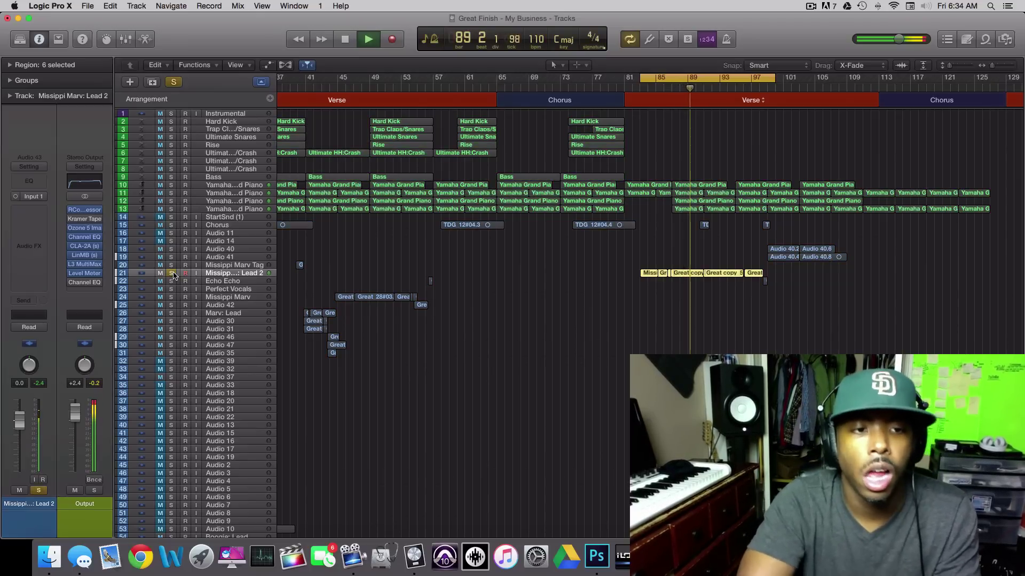
key("space")
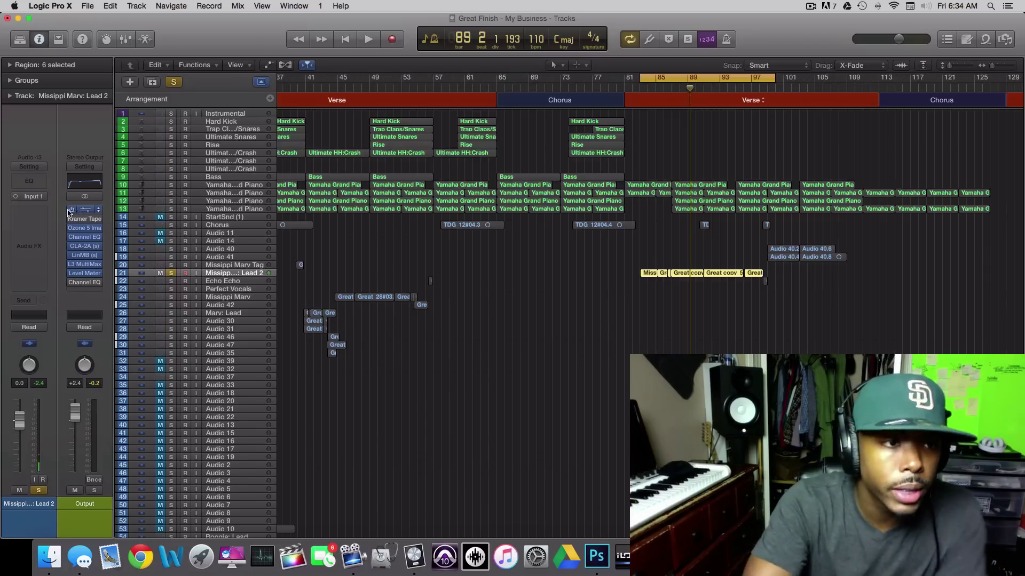
- Insert the mono Waves SSLChannel plug-in on the Lead 2 vocal track and move its window clear of the channel strips
left_click(31, 210)
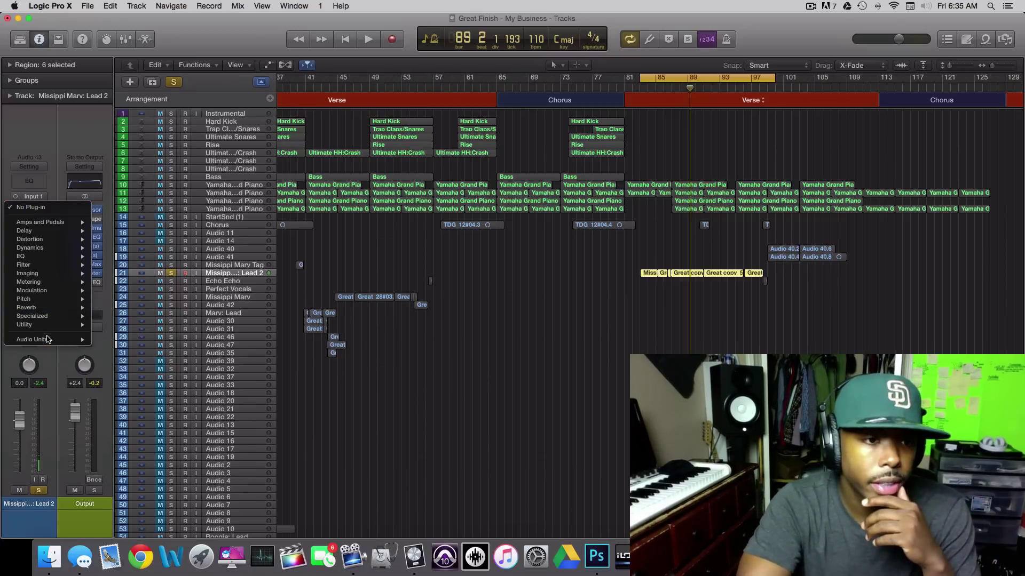
mouse_move(42, 339)
mouse_move(162, 503)
mouse_move(256, 535)
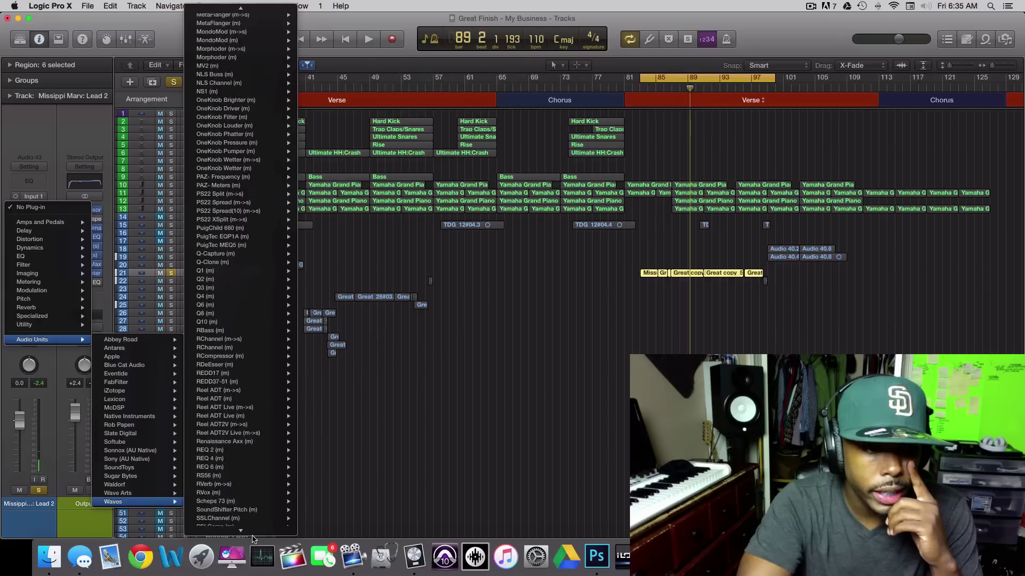
mouse_move(268, 318)
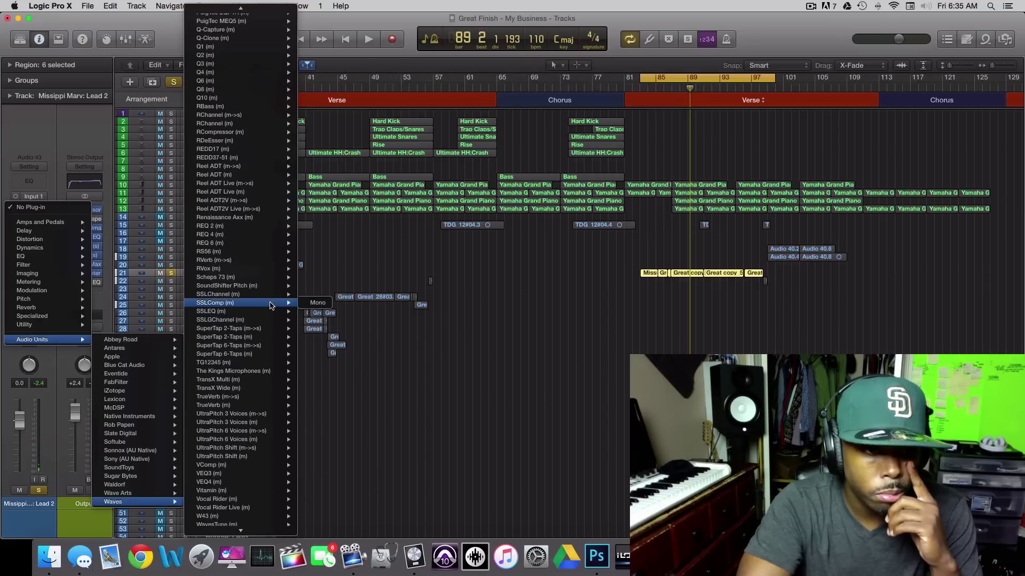
left_click(314, 301)
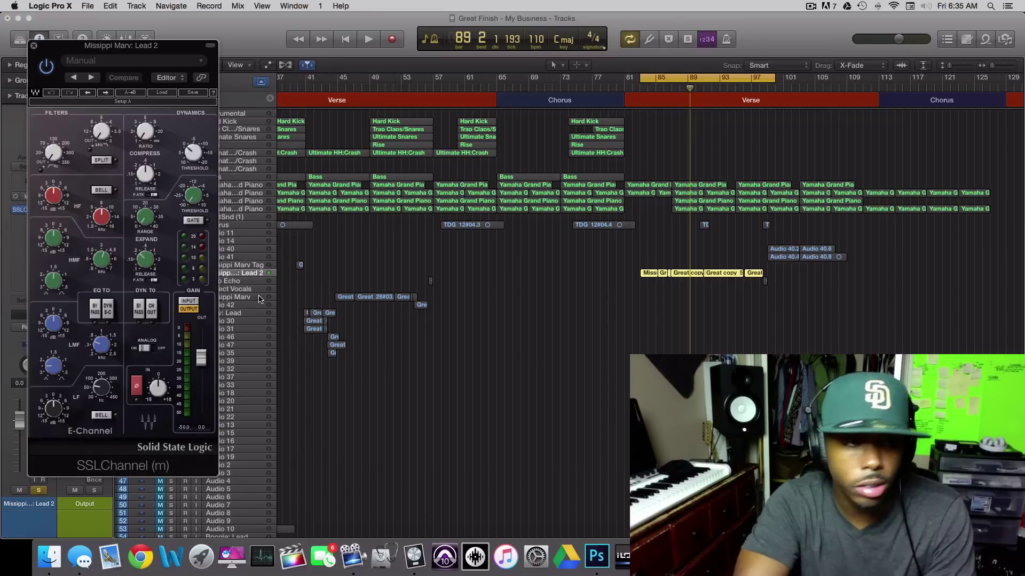
left_click_drag(78, 53, 402, 96)
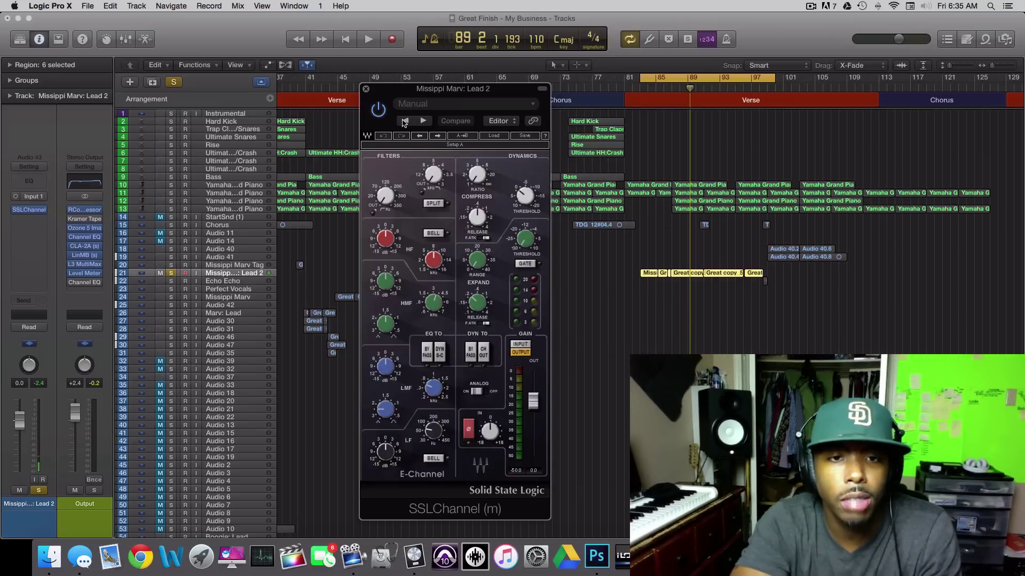
left_click_drag(388, 93, 368, 88)
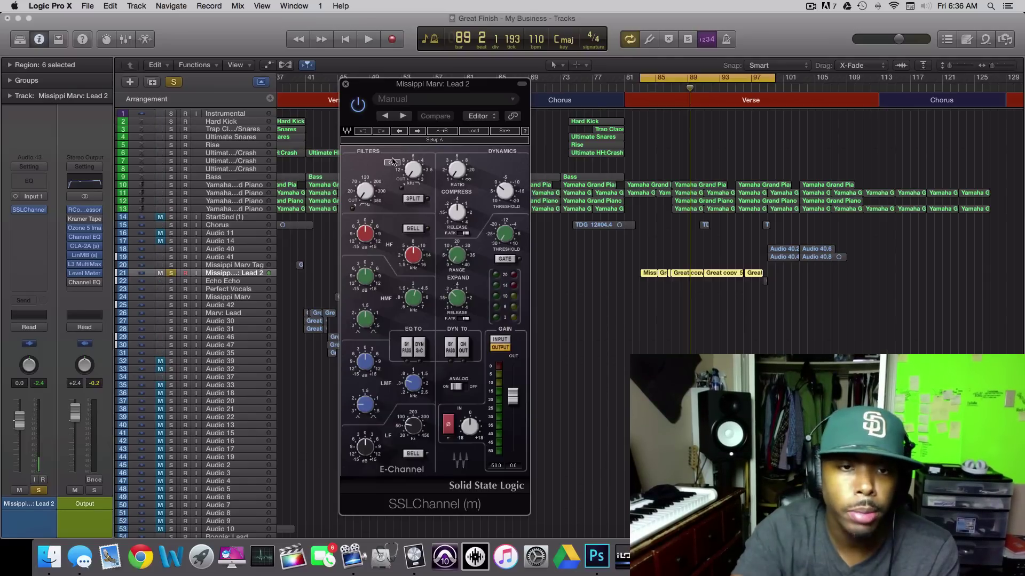
- Play the start of the soloed Lead 2 vocal with SSLChannel inserted, and stop playback
mouse_move(371, 192)
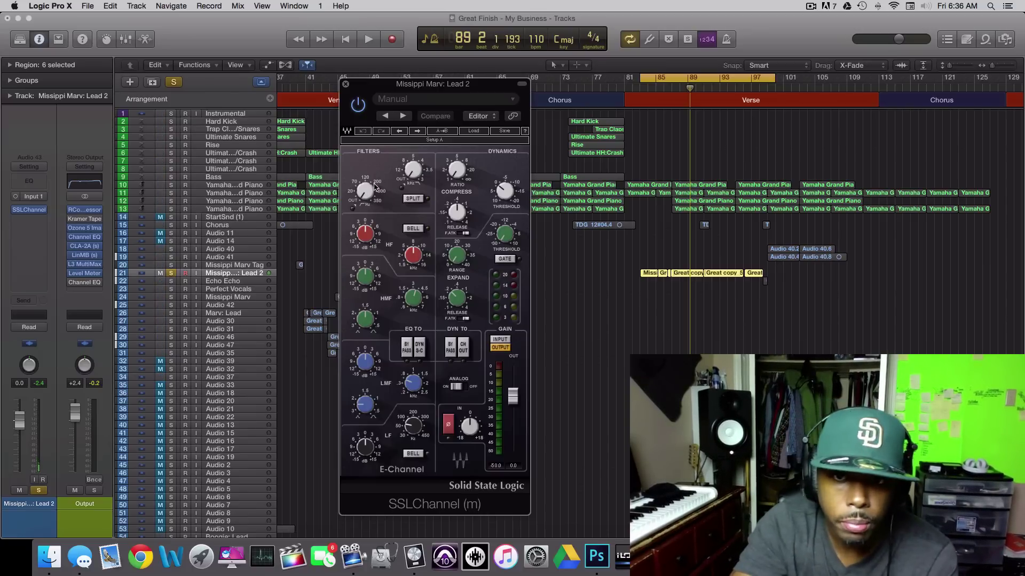
key("space")
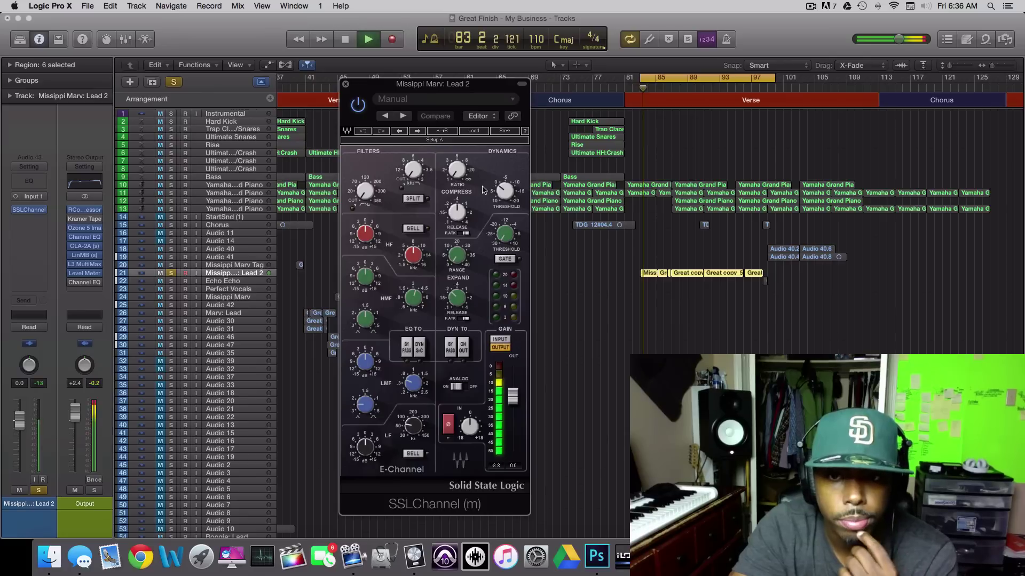
key("space")
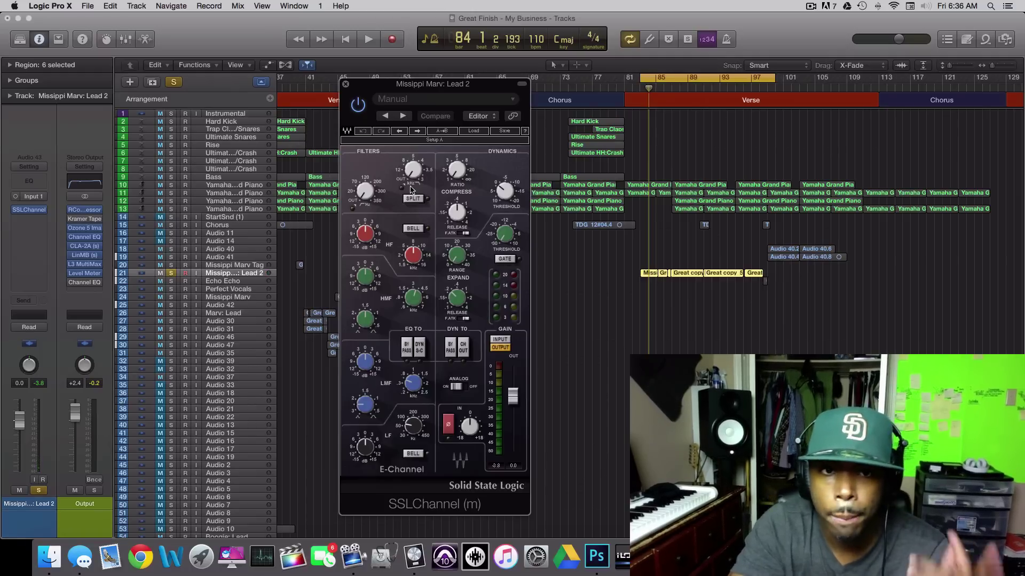
- Try several high-pass filter frequencies in SSLChannel, including 150 Hz
mouse_move(363, 195)
left_mouse_down()
mouse_move(362, 203)
mouse_move(363, 188)
left_mouse_up()
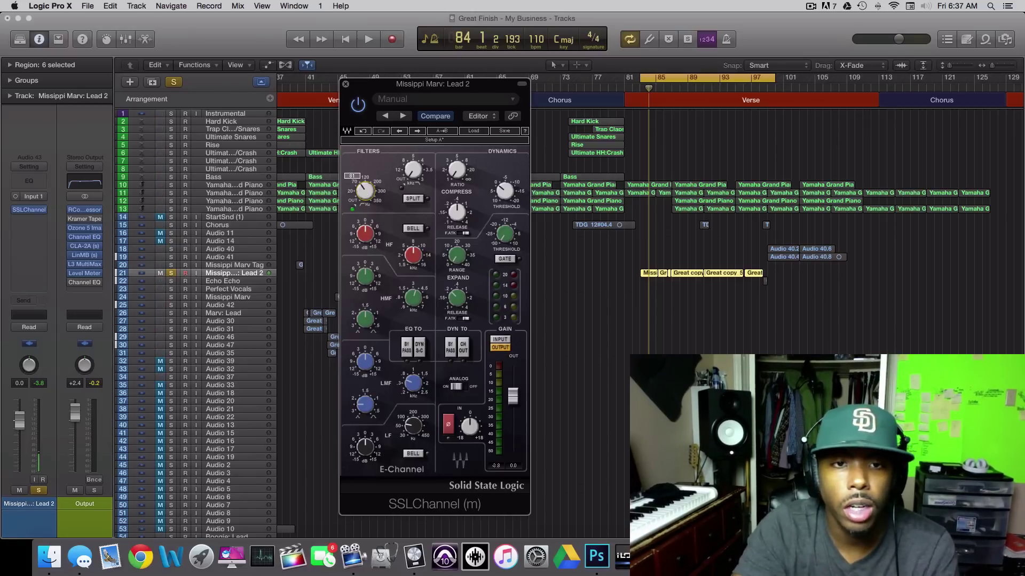
left_click_drag(365, 191, 363, 182)
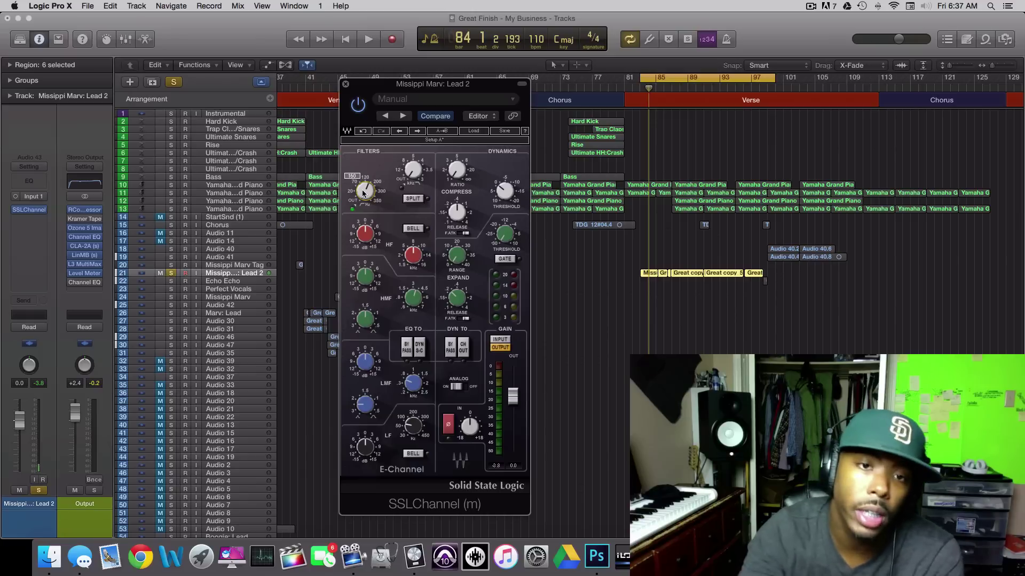
left_click_drag(364, 193, 364, 201)
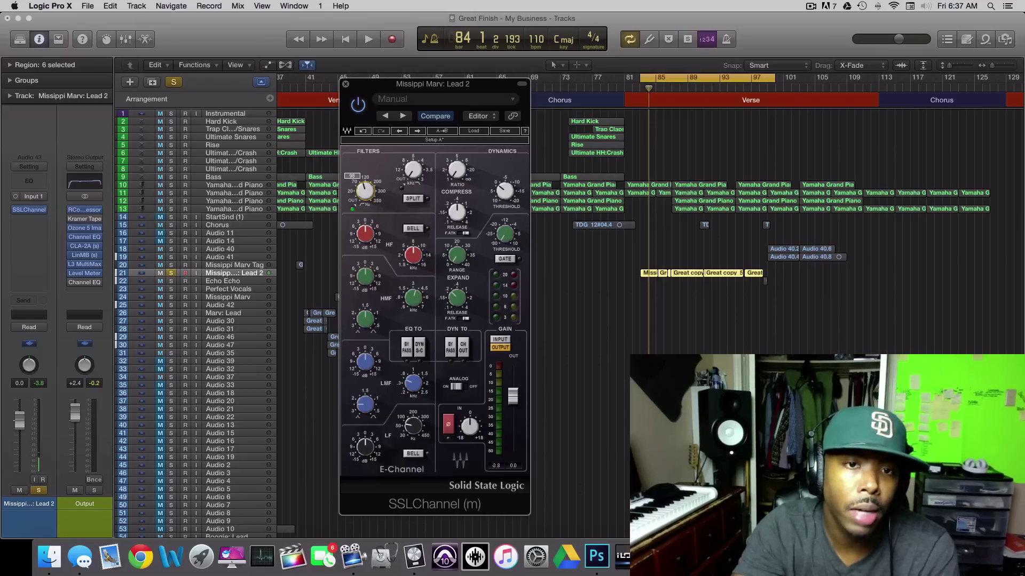
left_click_drag(365, 190, 365, 198)
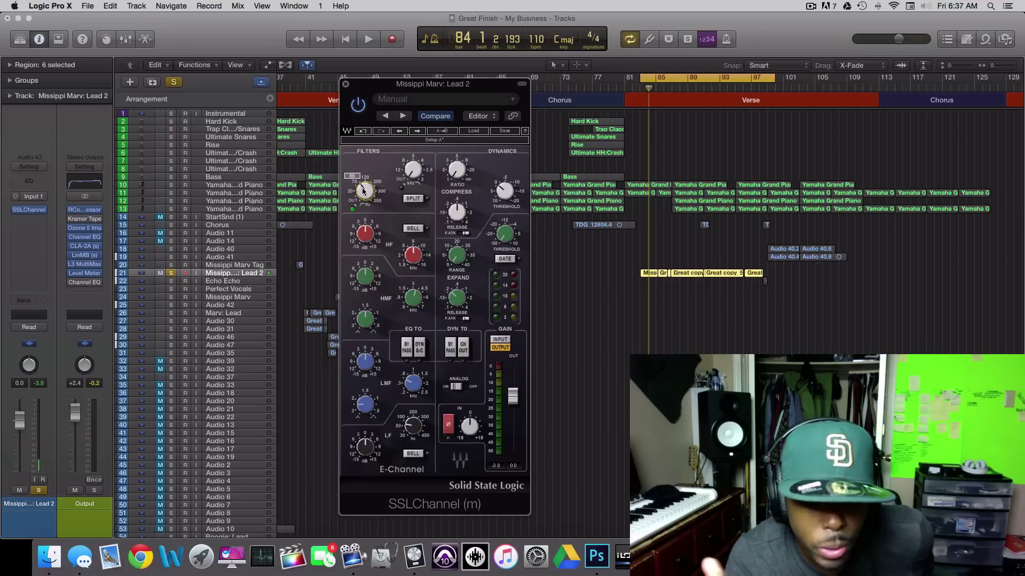
left_click_drag(363, 191, 363, 187)
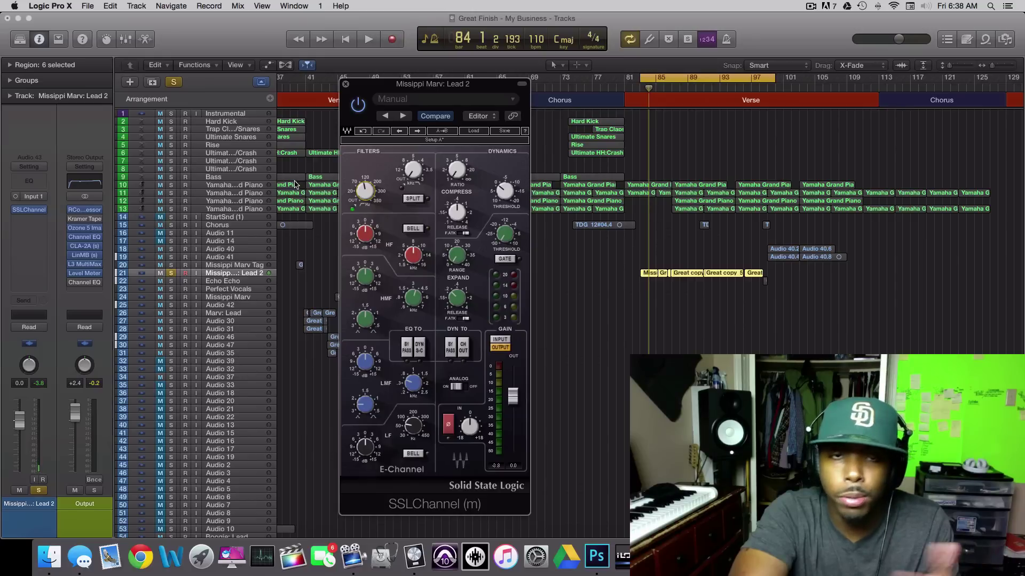
- Set SSLChannel's high-pass filter to about 100 Hz while the soloed vocal plays, and save the project with playback stopped
left_click_drag(372, 86, 358, 83)
key("space")
mouse_move(350, 181)
left_mouse_down()
mouse_move(351, 209)
mouse_move(355, 188)
mouse_move(355, 198)
left_mouse_up()
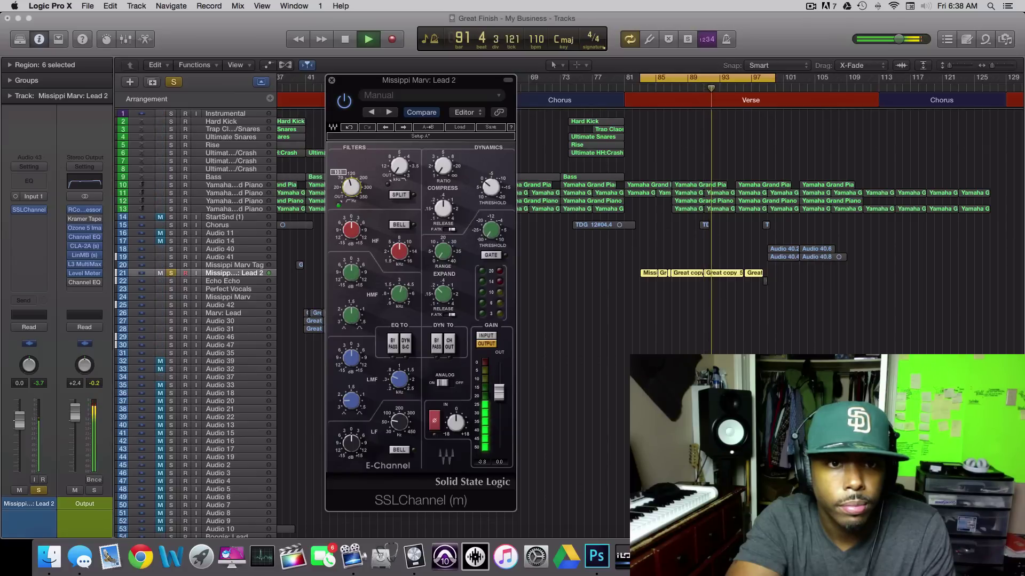
key("space")
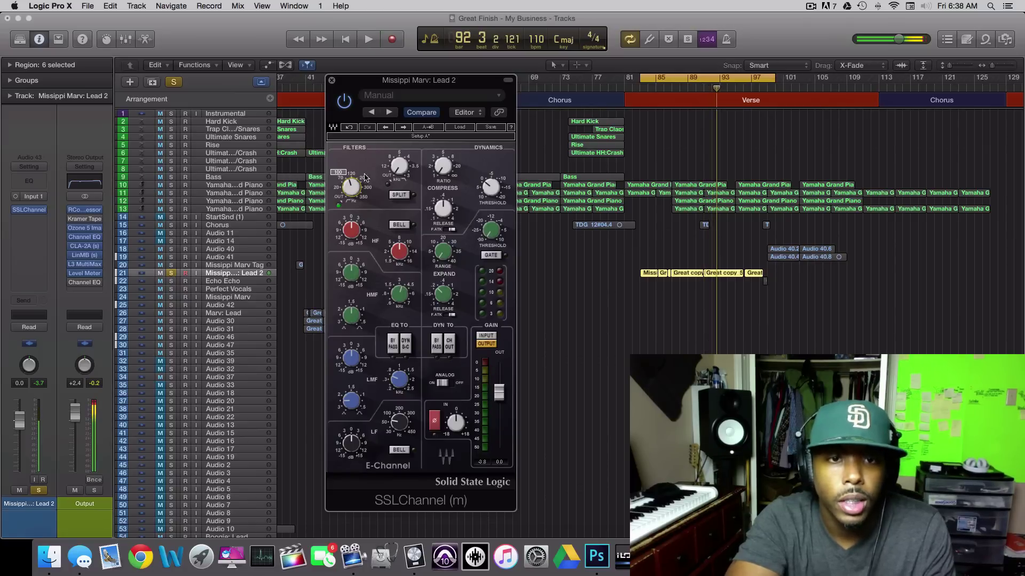
left_click(90, 7)
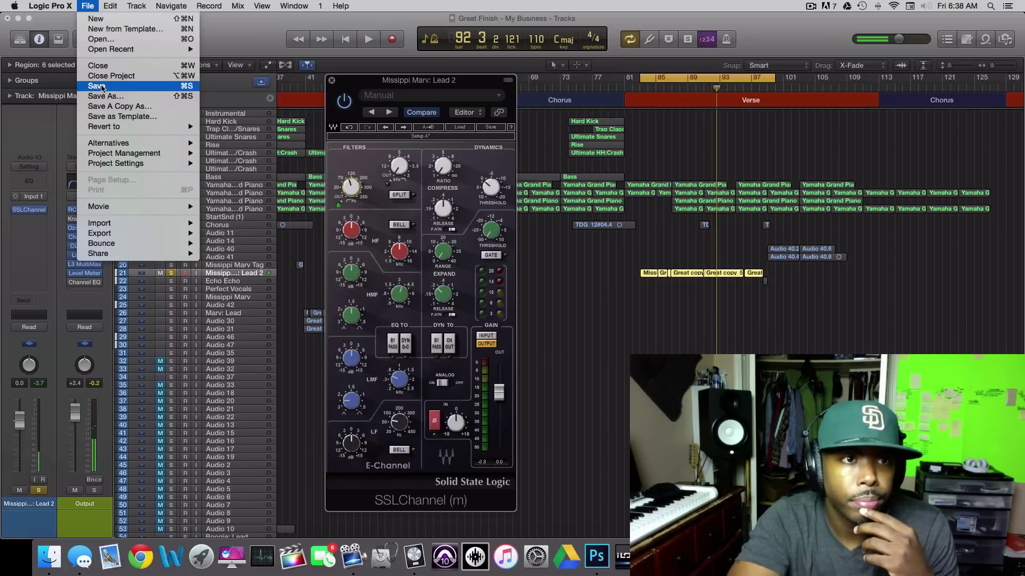
left_click(97, 85)
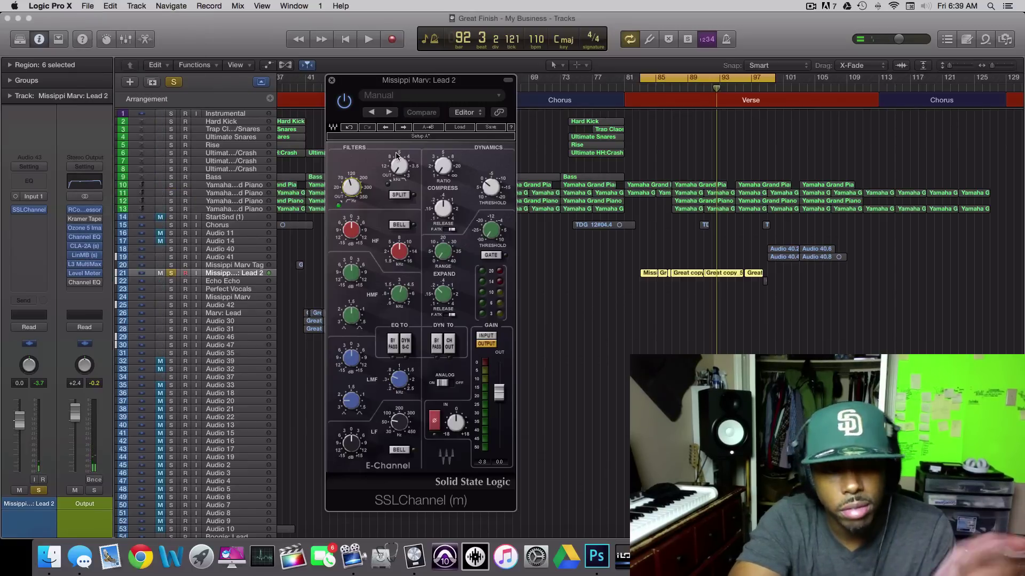
- Engage SSLChannel's low-pass filter on the Lead 2 vocal by lowering its cutoff frequency
left_click_drag(394, 161, 395, 169)
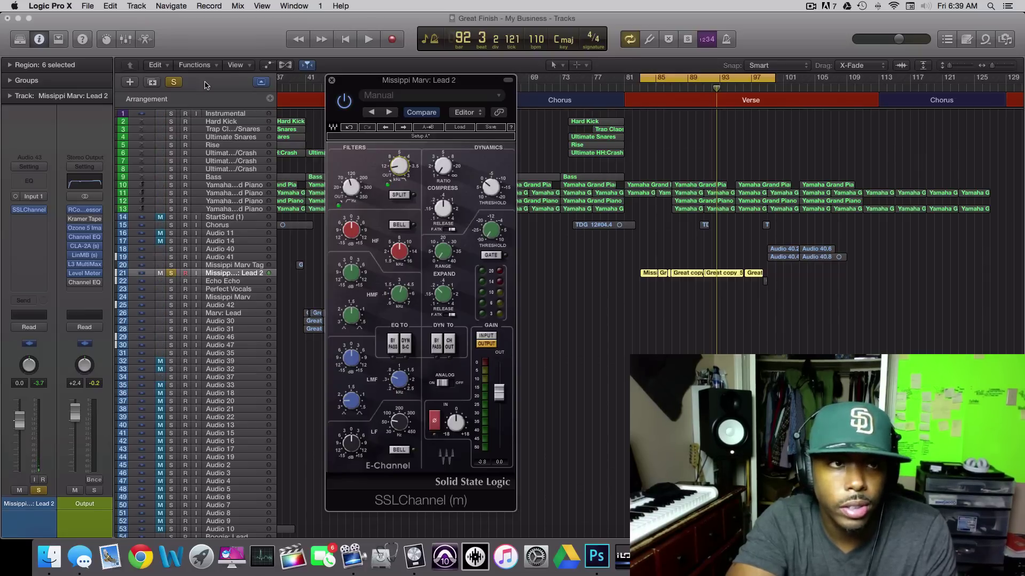
- Save the project, and raise the frequency of SSLChannel's LF band on the Lead 2 vocal to its upper limit
left_click(87, 5)
left_click(105, 88)
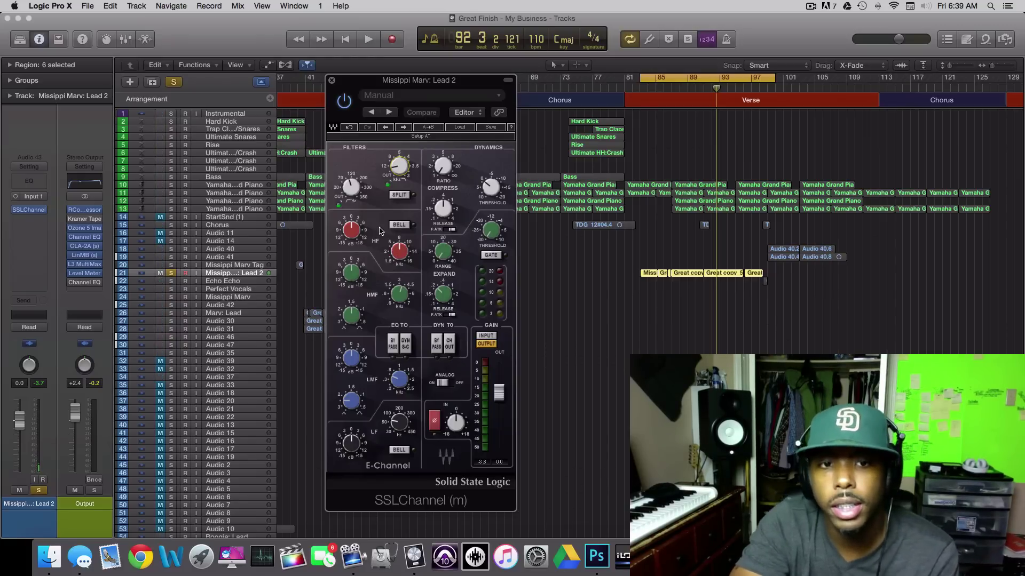
left_click_drag(386, 90, 385, 84)
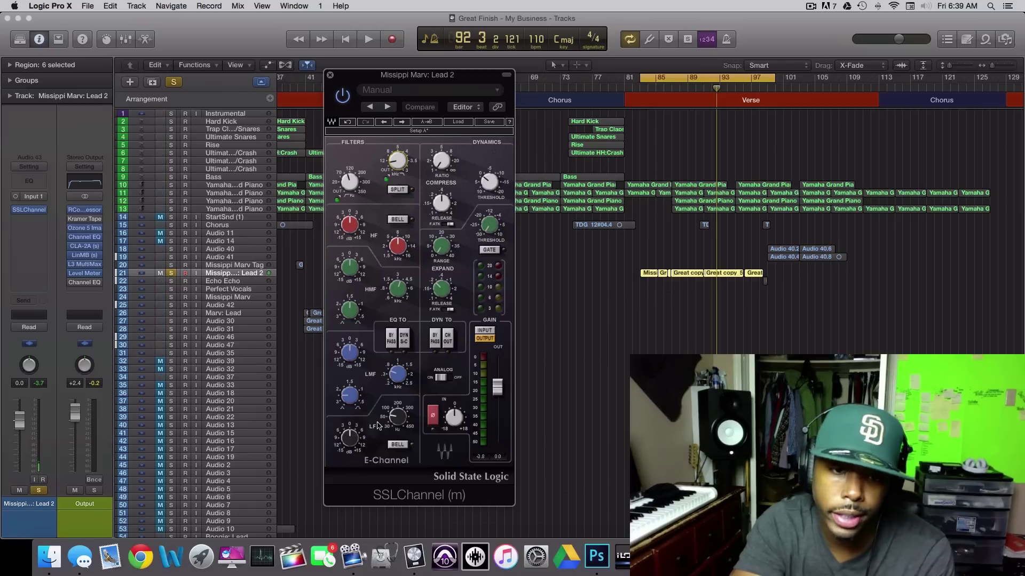
mouse_move(399, 424)
left_click_drag(410, 427, 409, 433)
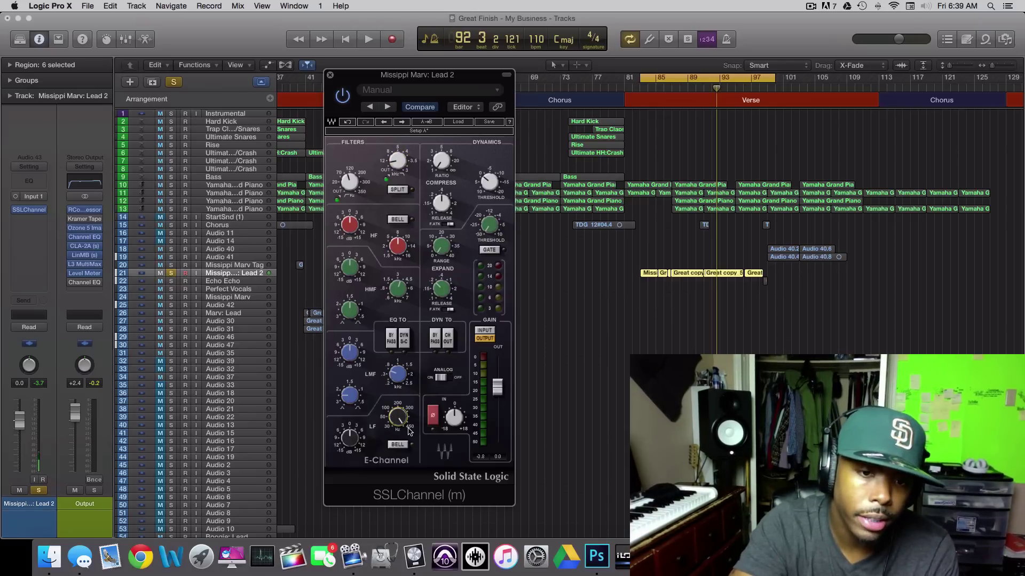
left_click_drag(402, 422, 402, 419)
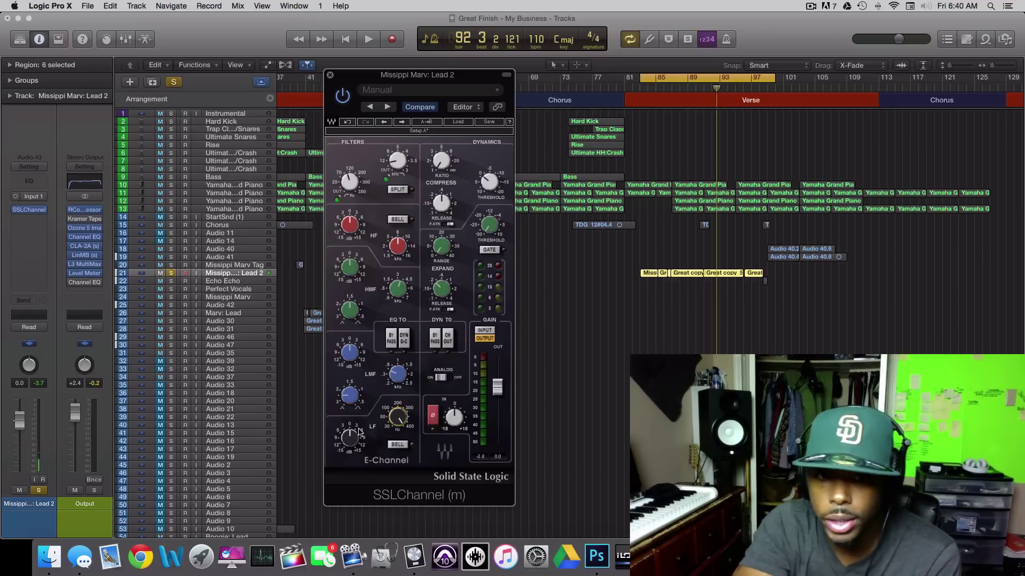
left_click_drag(416, 75, 401, 32)
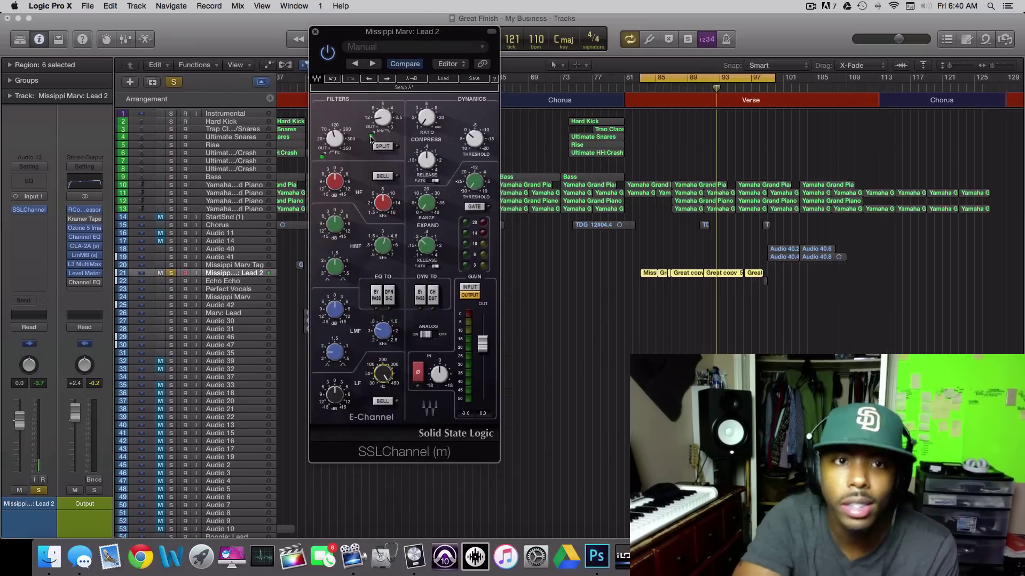
- Cut SSLChannel's LF gain slightly while auditioning the soloed vocal, and save the project with playback stopped
mouse_move(371, 137)
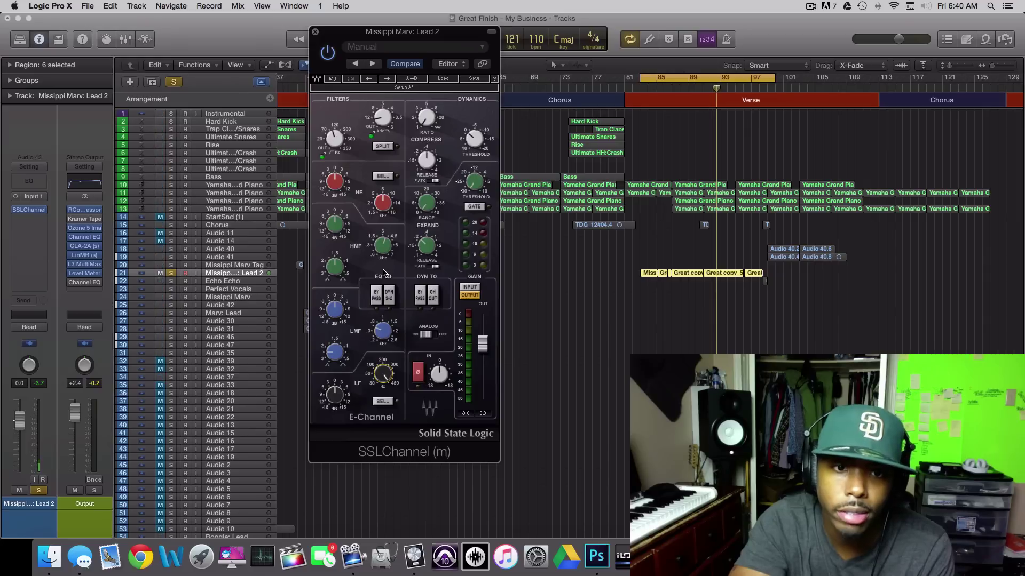
mouse_move(381, 380)
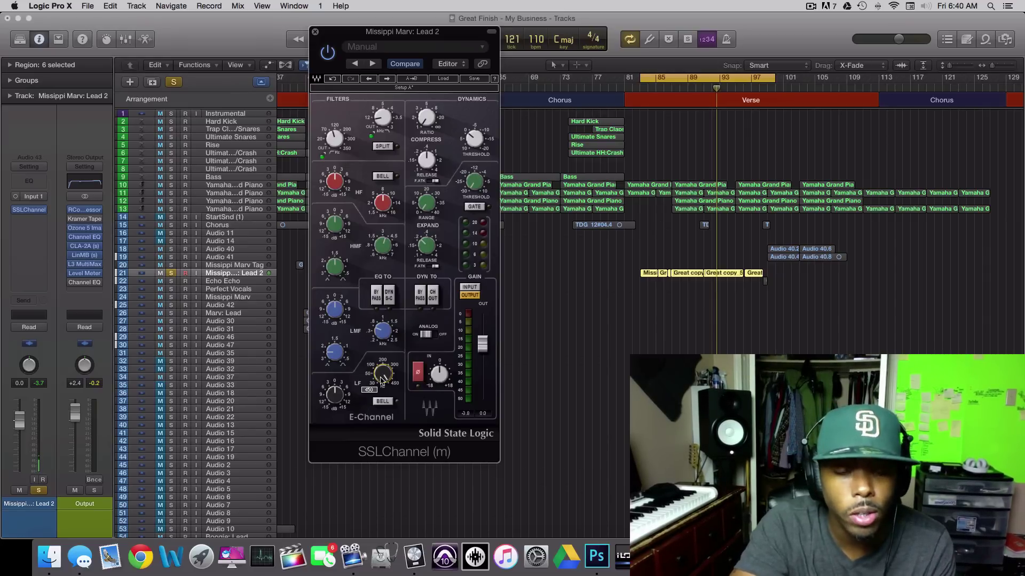
mouse_move(334, 396)
key("space")
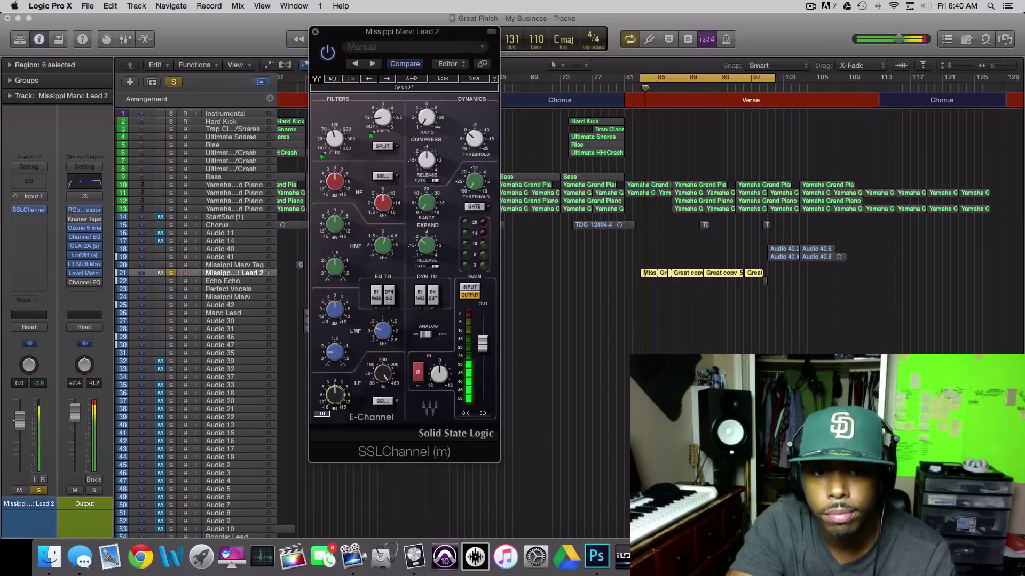
left_click_drag(334, 396, 331, 400)
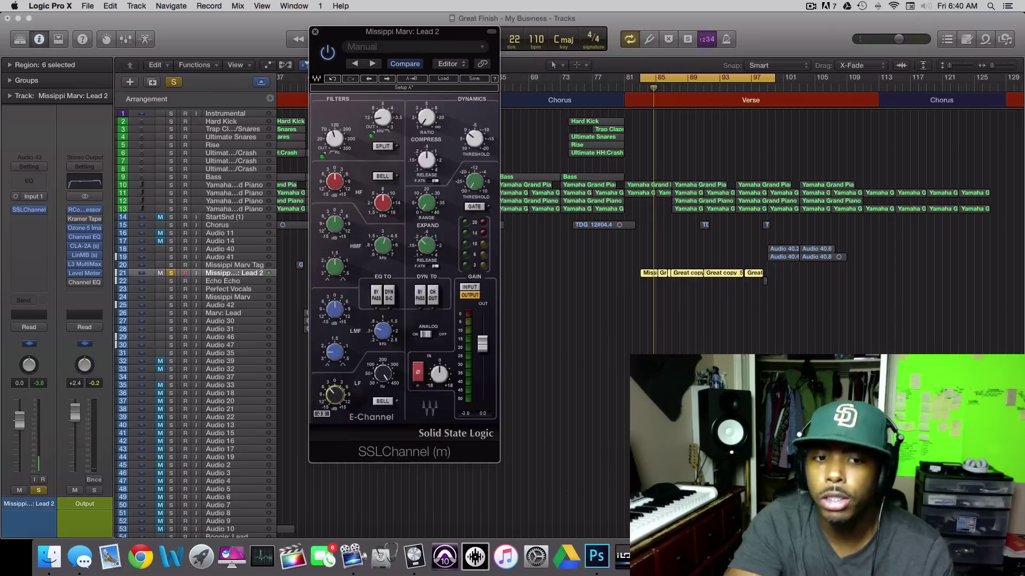
mouse_move(330, 399)
left_mouse_down()
mouse_move(331, 365)
mouse_move(331, 406)
left_mouse_up()
key("space")
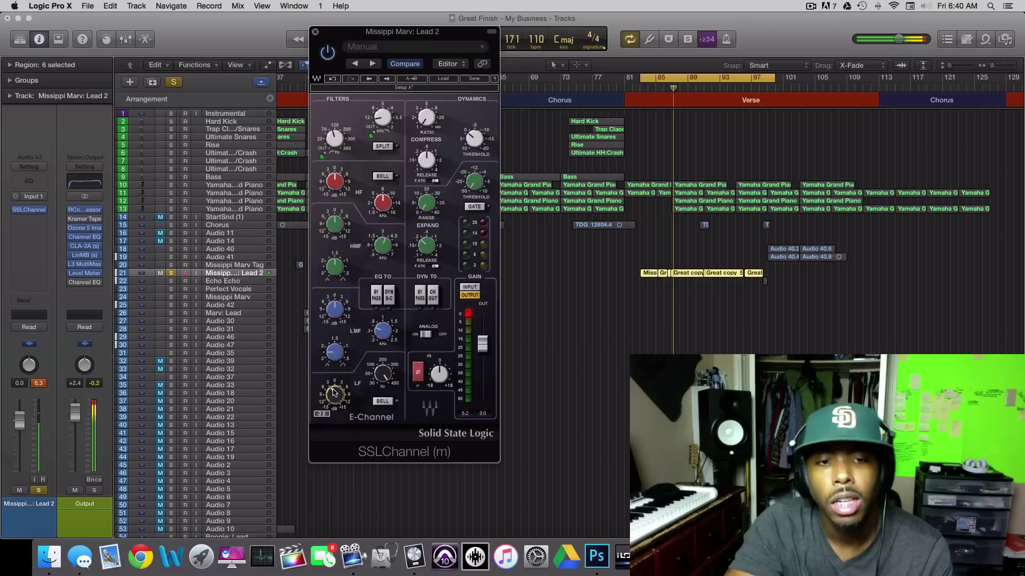
left_click(87, 6)
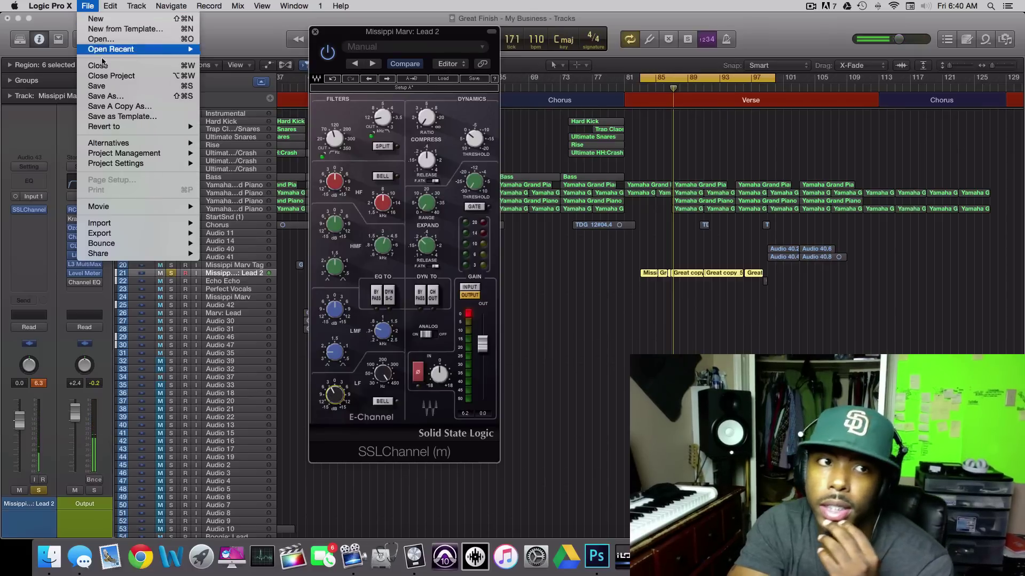
left_click(98, 87)
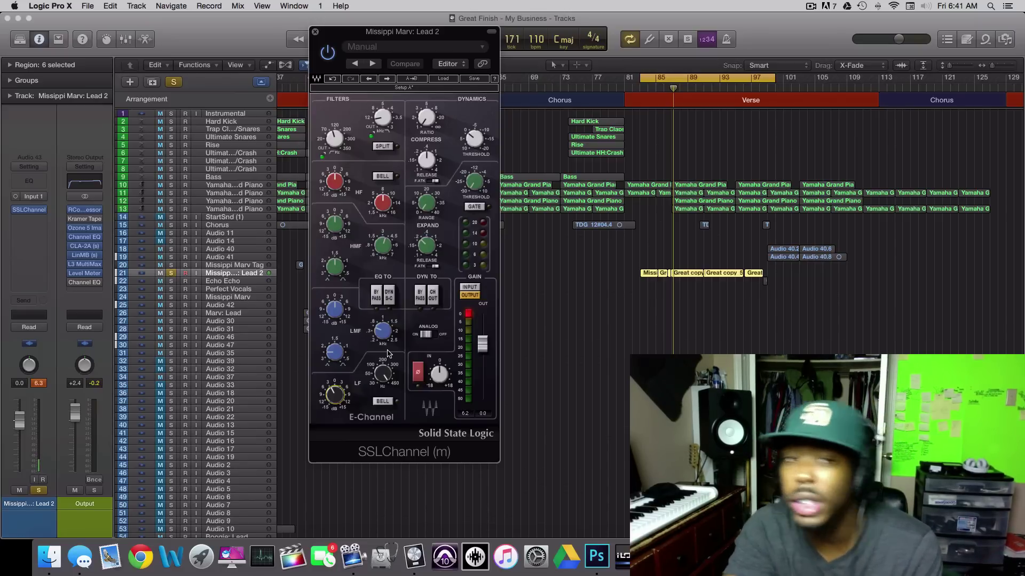
- Prepare SSLChannel's LMF band for a frequency sweep by adjusting its frequency, Q and gain
mouse_move(378, 334)
left_mouse_down()
mouse_move(361, 350)
mouse_move(380, 335)
left_mouse_up()
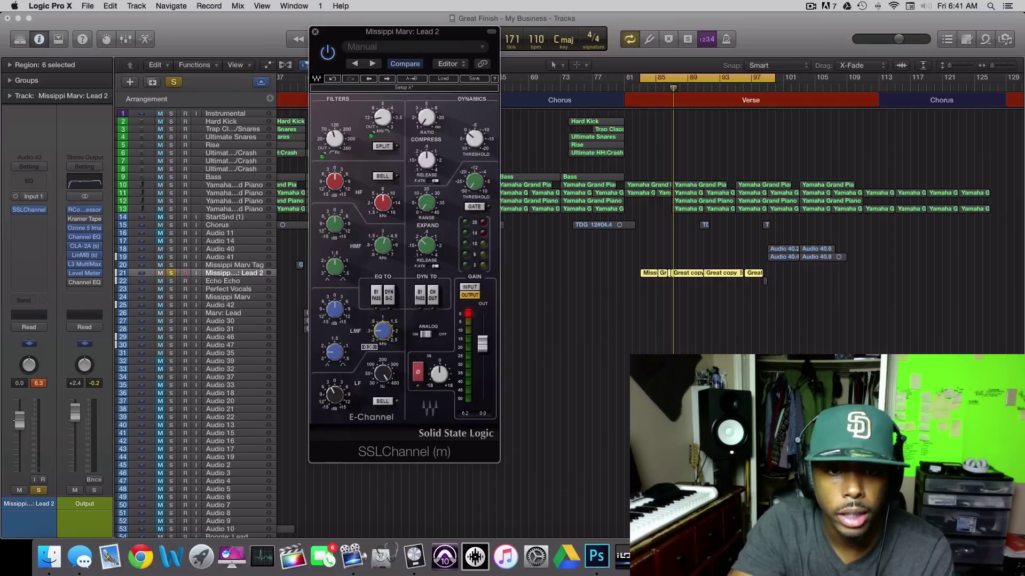
left_click(335, 358)
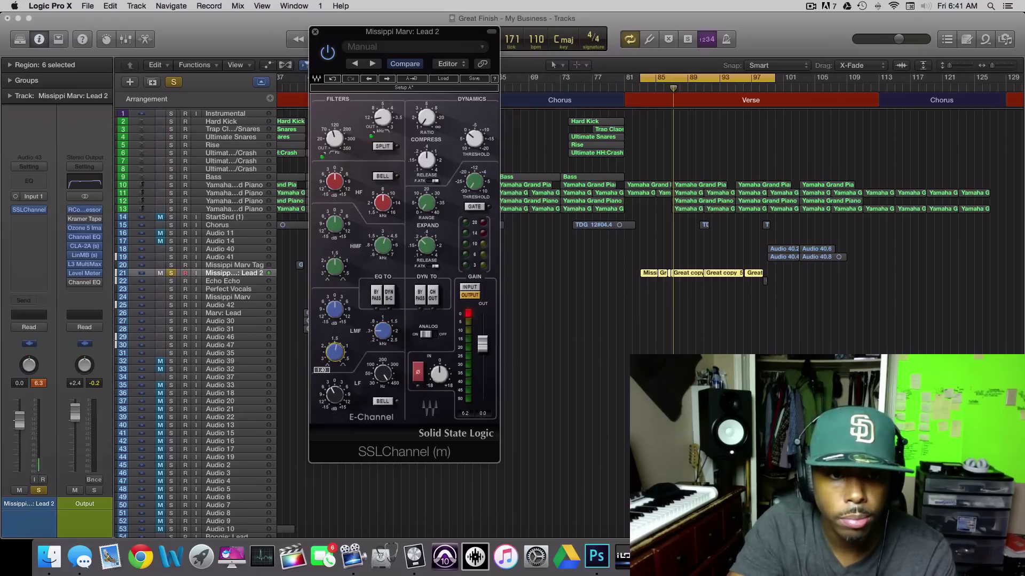
left_click_drag(334, 309, 335, 294)
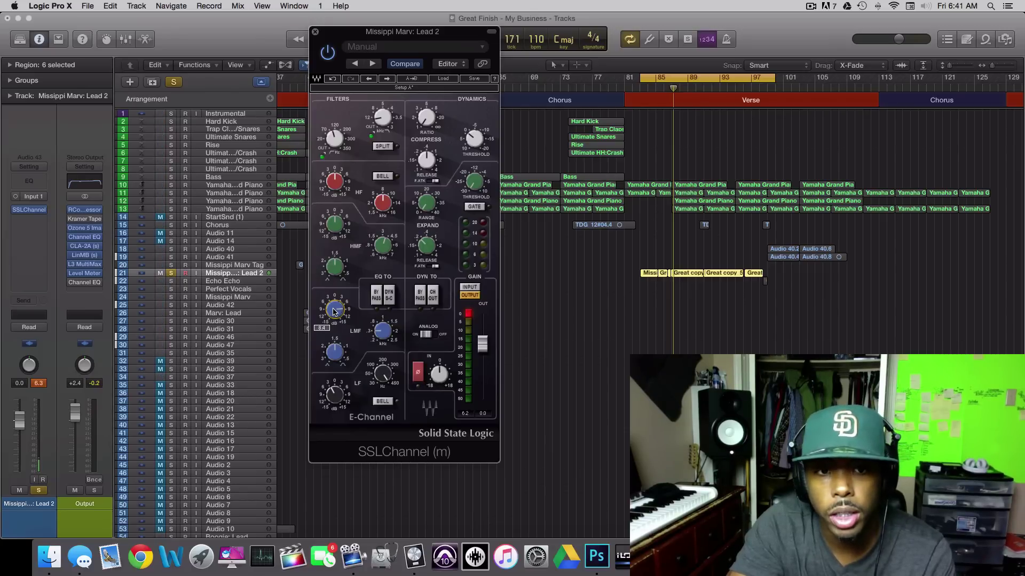
left_click_drag(334, 312, 337, 313)
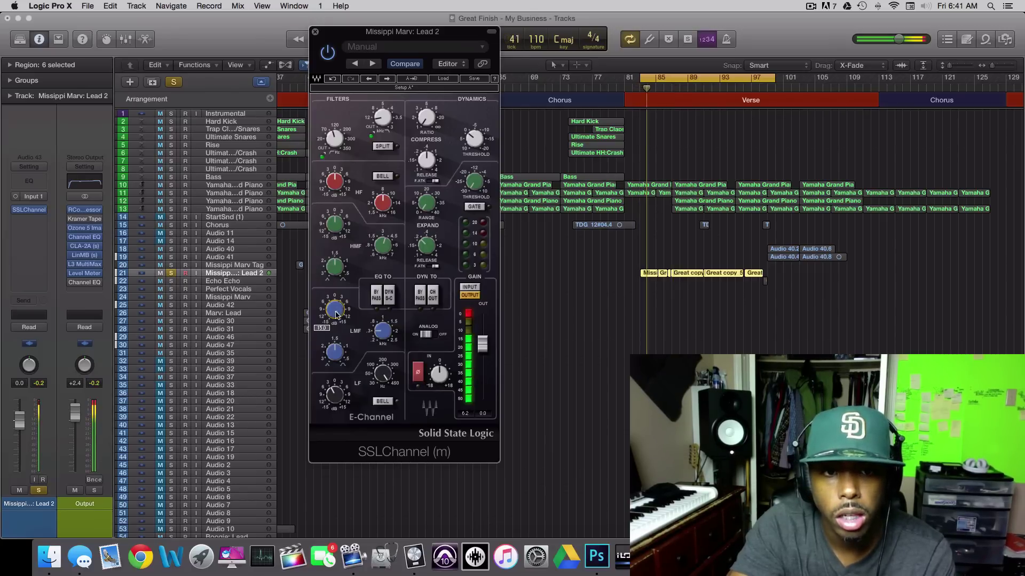
- Sweep the LMF frequency while the soloed vocal plays, and settle on about 0.3 kHz
mouse_move(378, 332)
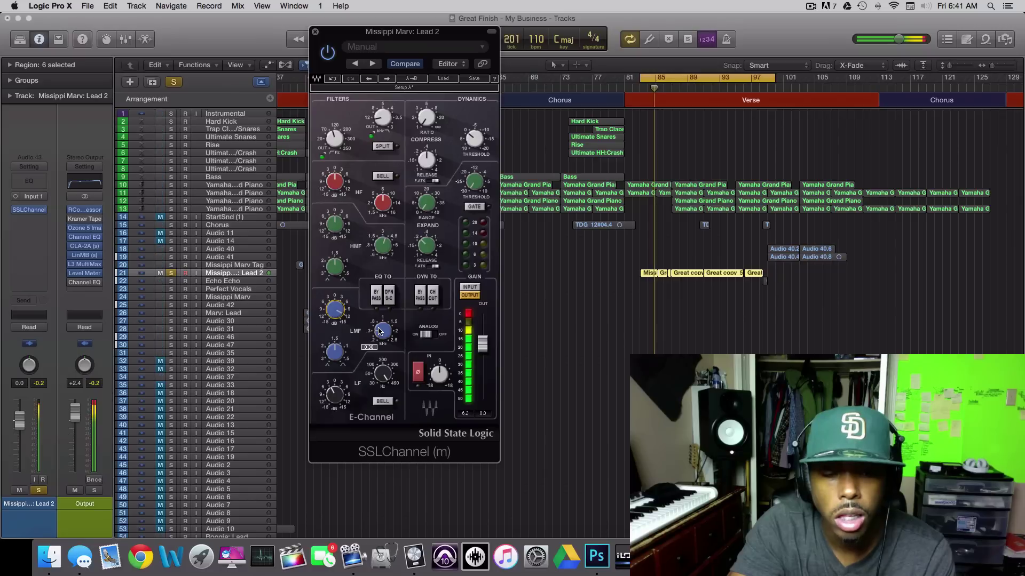
left_click_drag(378, 332, 378, 339)
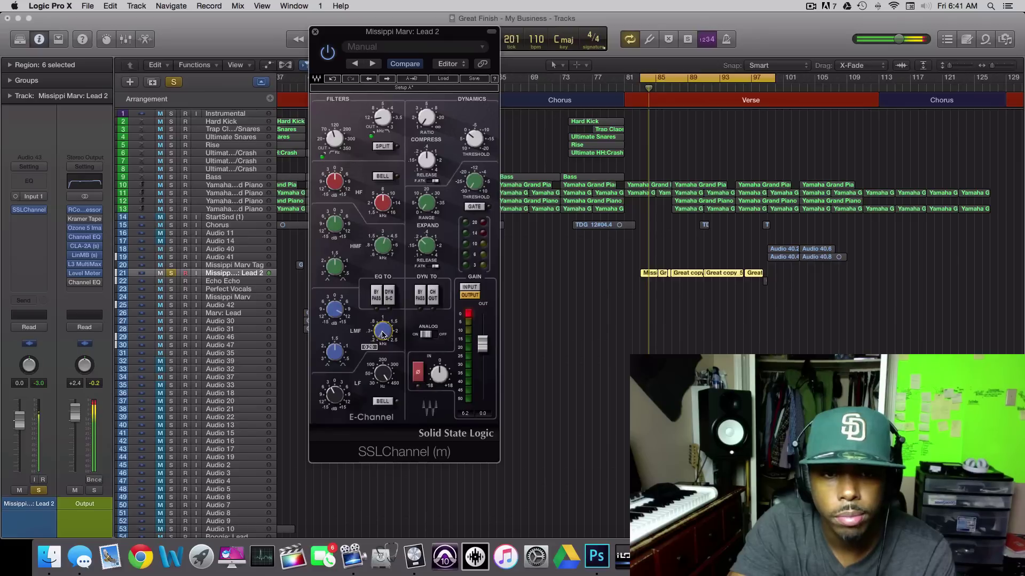
left_click_drag(382, 336, 375, 338)
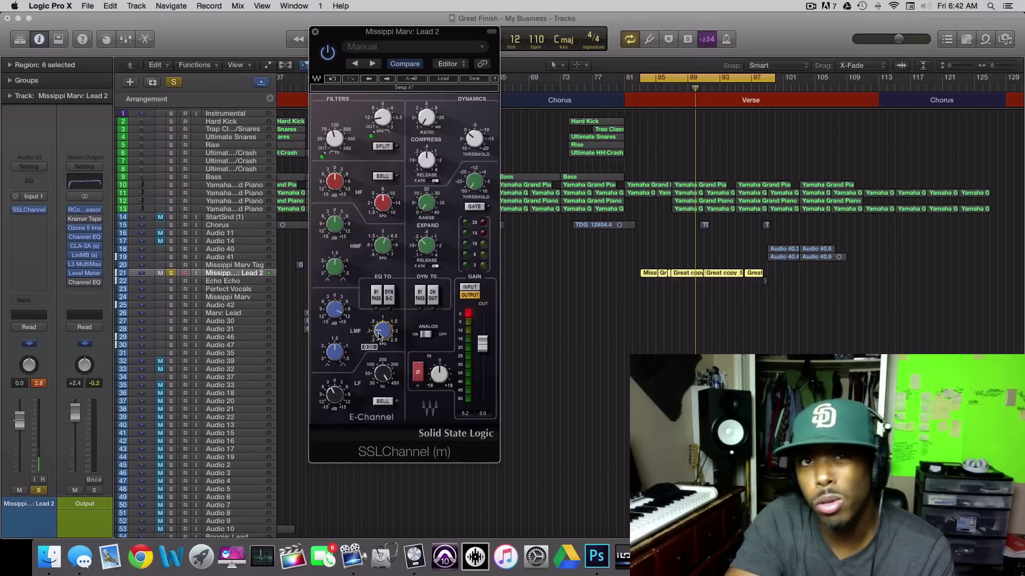
key("space")
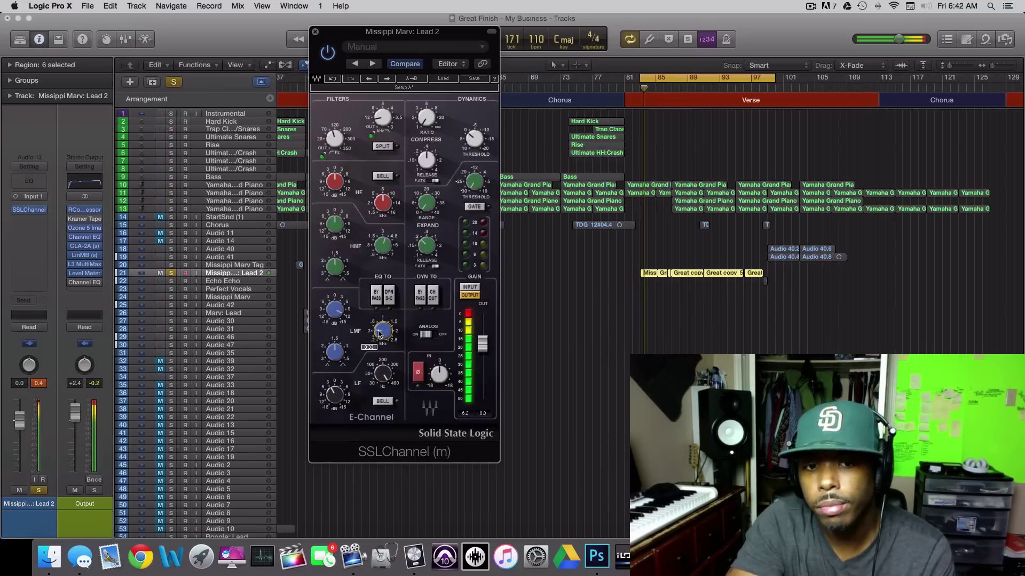
left_click_drag(379, 334, 379, 341)
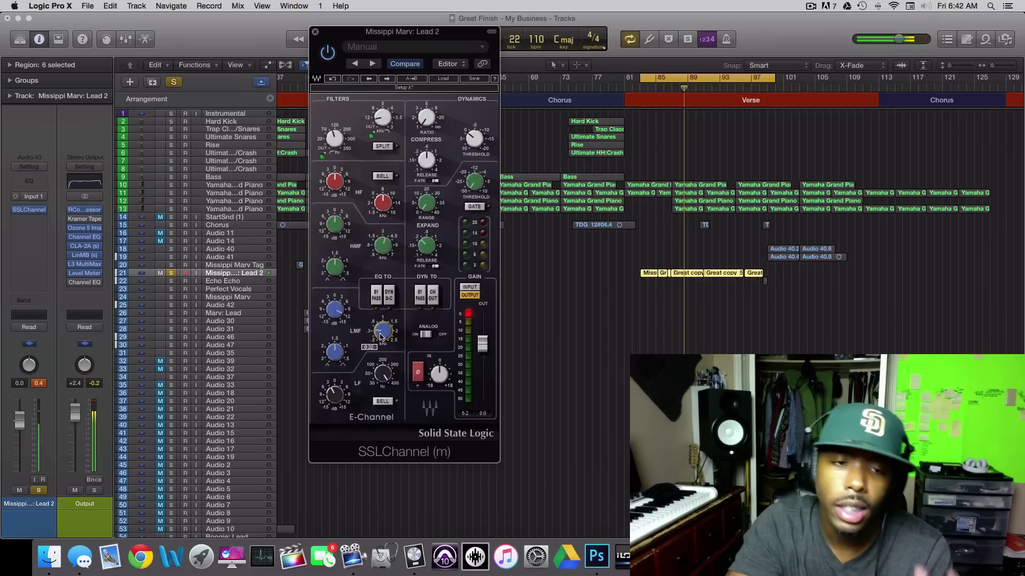
- Reduce the LMF gain to a mild cut while listening to the soloed vocal, and save the project with playback stopped
left_click_drag(344, 314, 338, 310)
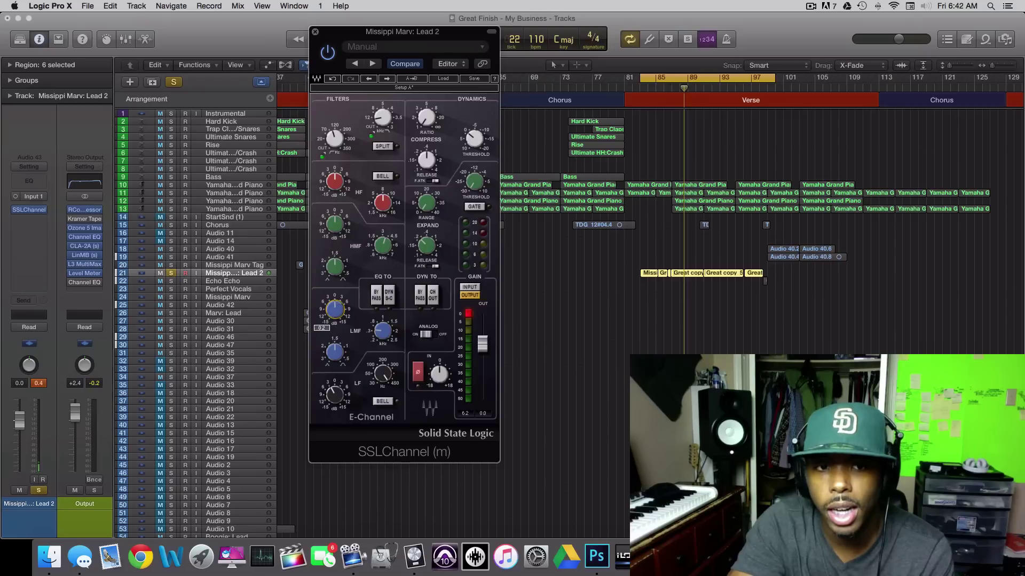
left_click_drag(332, 355, 376, 336)
mouse_move(332, 308)
left_mouse_down()
mouse_move(332, 336)
mouse_move(334, 318)
left_mouse_up()
key("space")
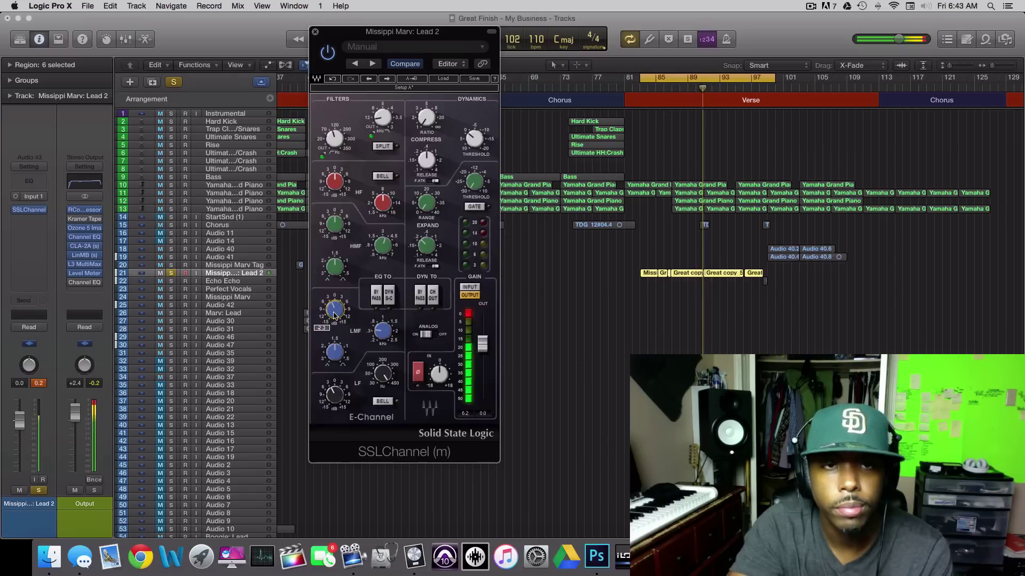
left_click(88, 6)
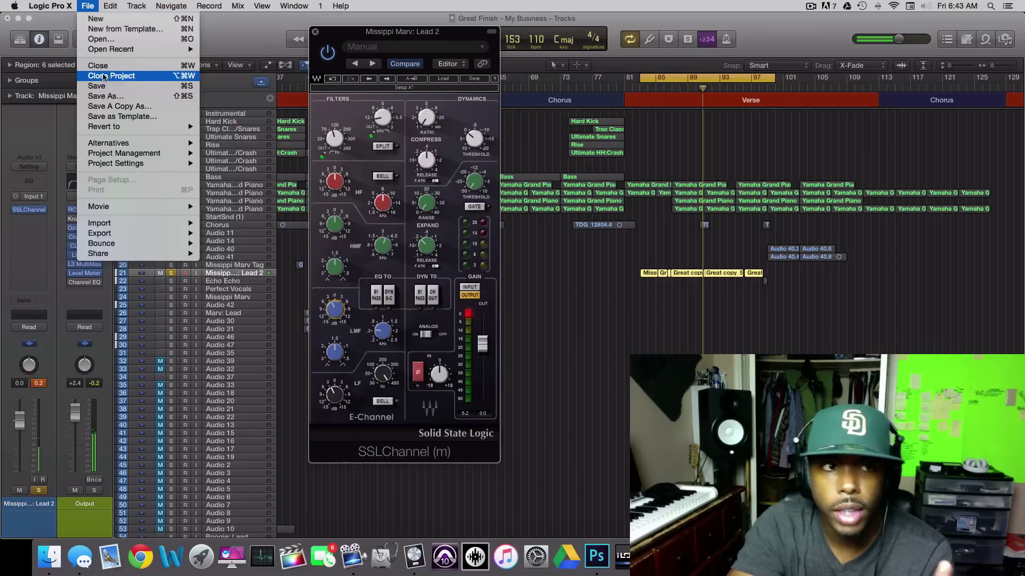
left_click(97, 86)
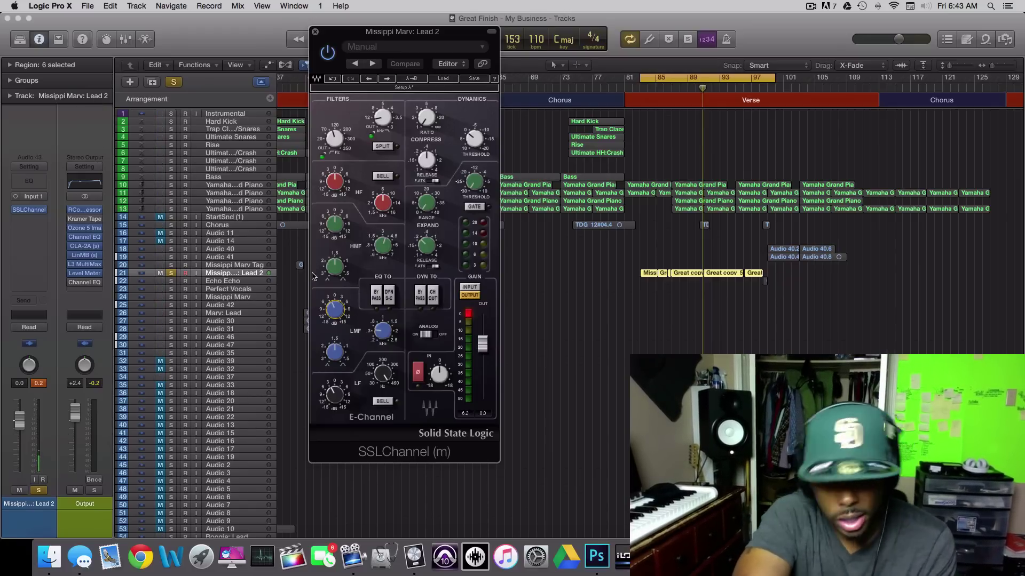
- Fine-tune the LMF gain cut during playback of the soloed vocal, stop, and save the project
left_click_drag(344, 304, 344, 317)
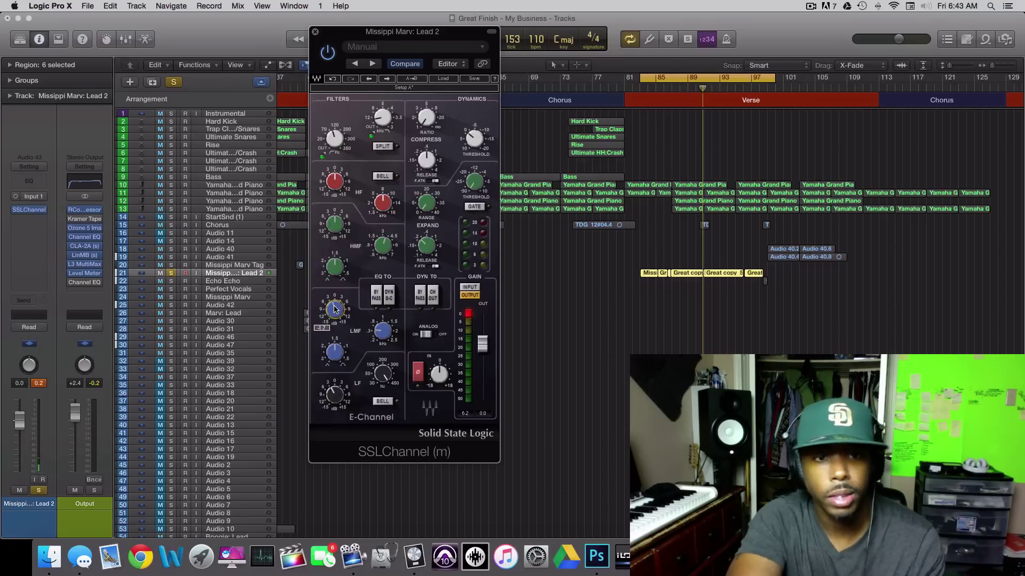
key("space")
mouse_move(335, 310)
left_mouse_down()
mouse_move(335, 267)
mouse_move(335, 312)
left_mouse_up()
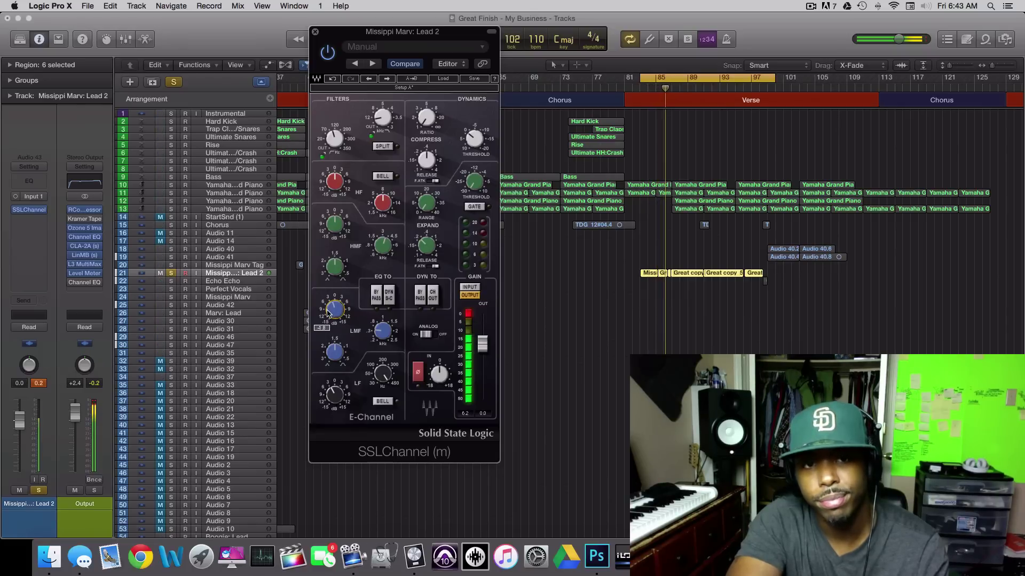
key("space")
left_click(88, 7)
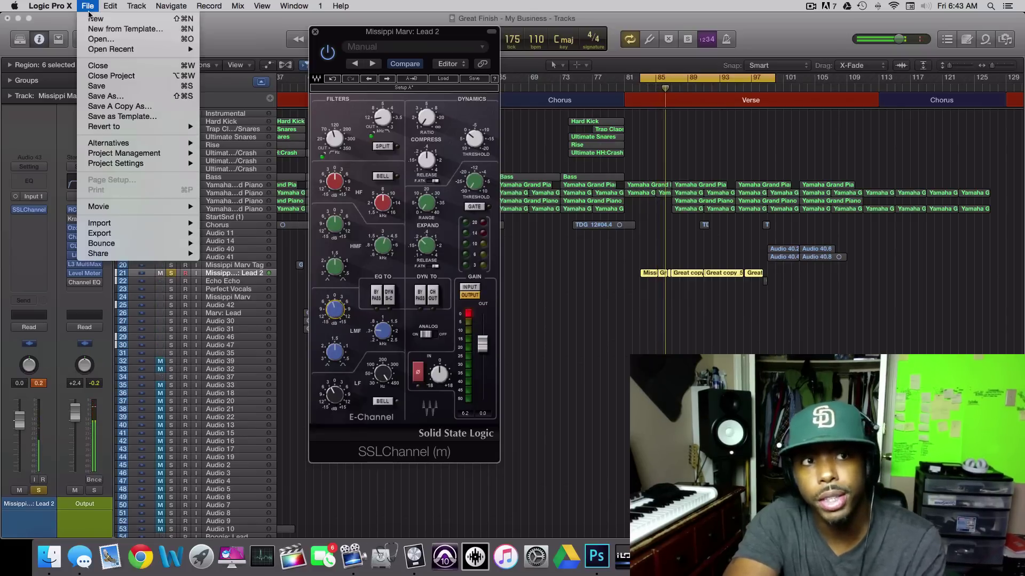
left_click(94, 87)
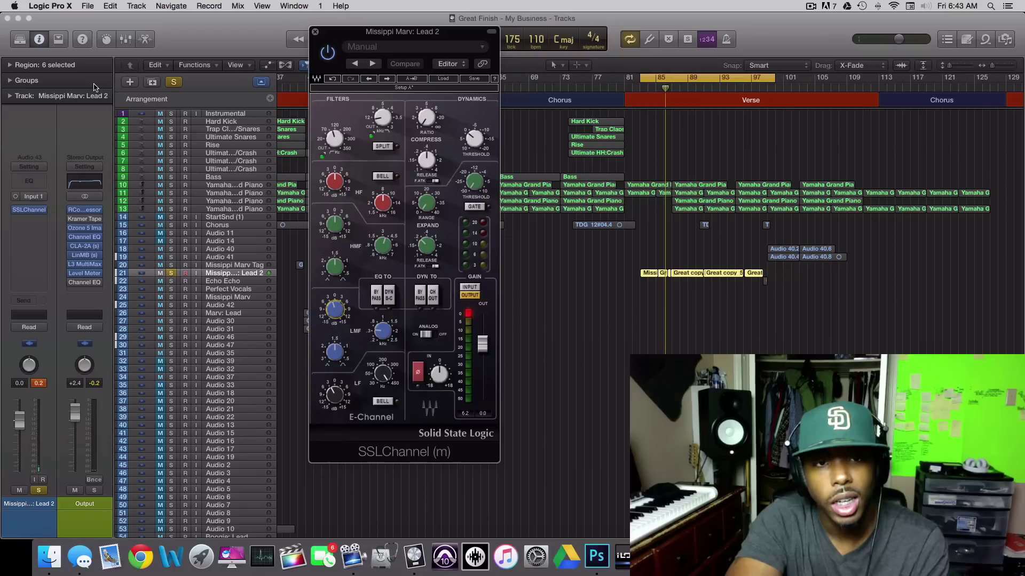
- Reposition the SSLChannel window, audition the soloed vocal, and unsolo Lead 2 to play it in the full mix
left_click_drag(353, 35, 361, 21)
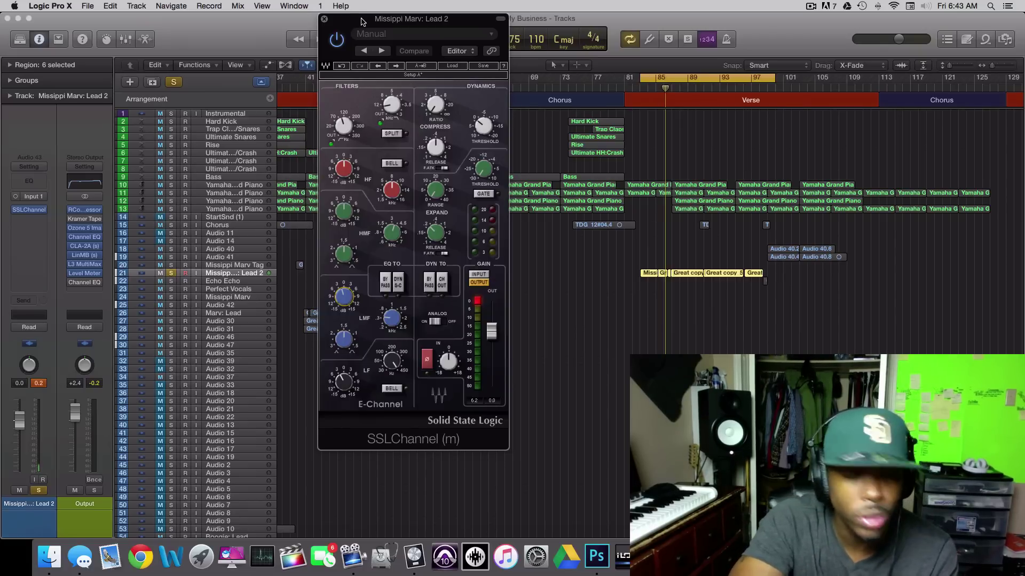
left_click_drag(361, 21, 396, 22)
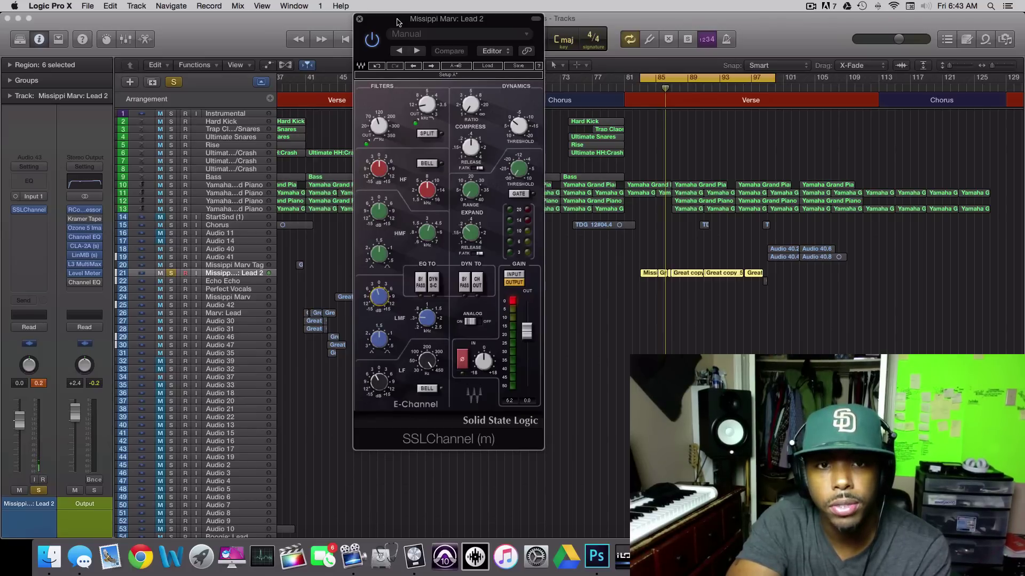
left_click_drag(397, 21, 398, 21)
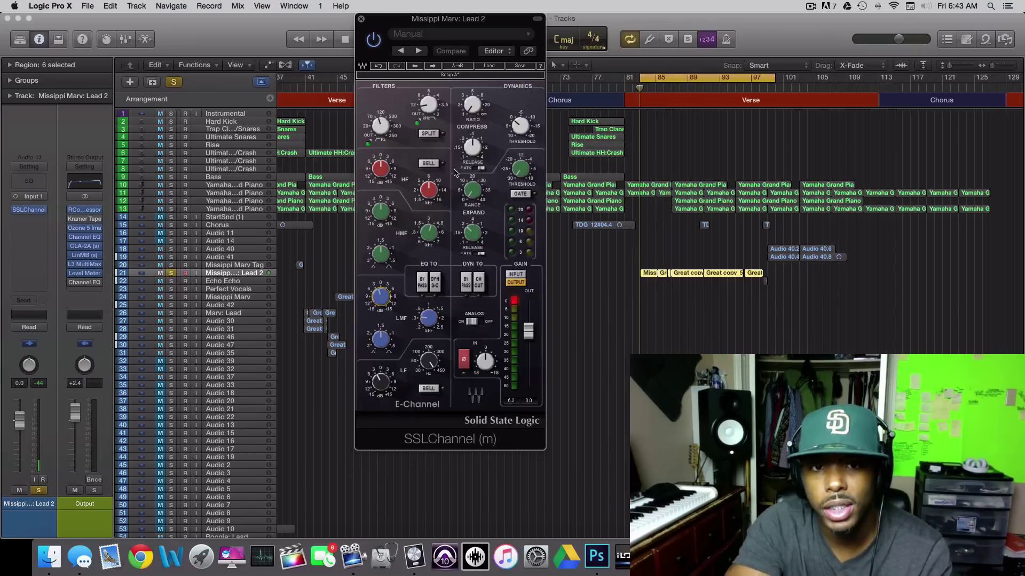
key("space")
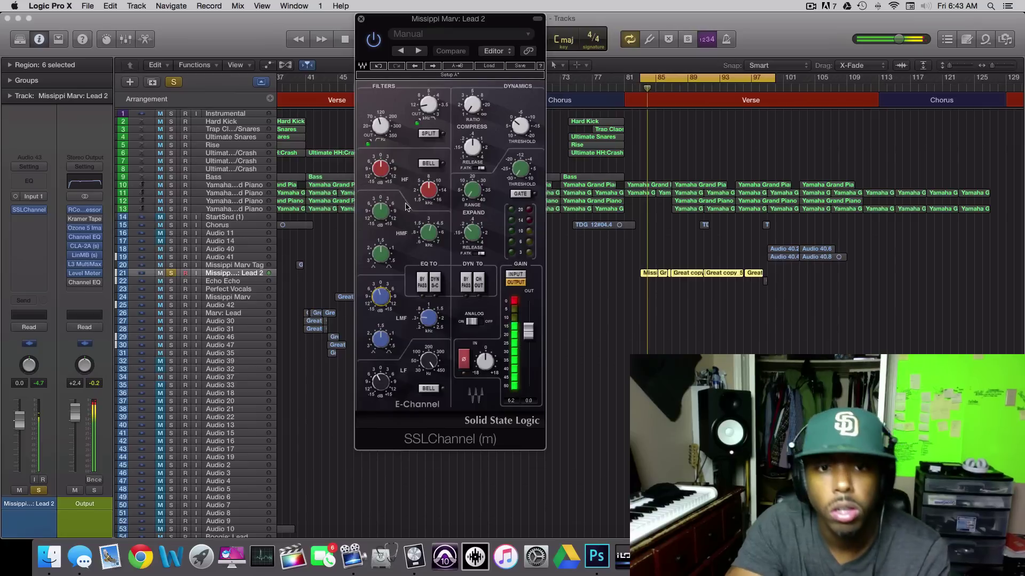
key("space")
left_click(173, 273)
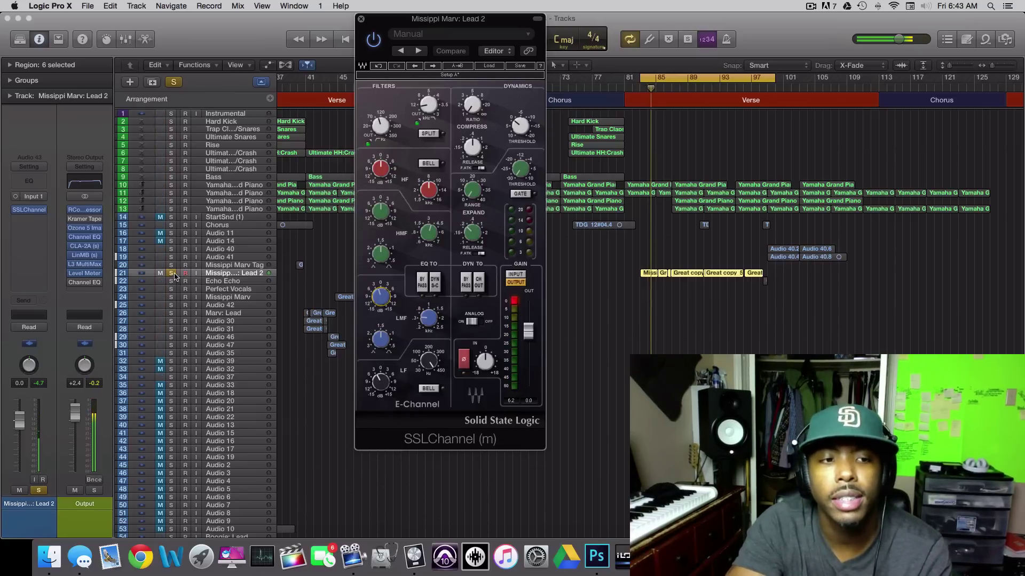
key("space")
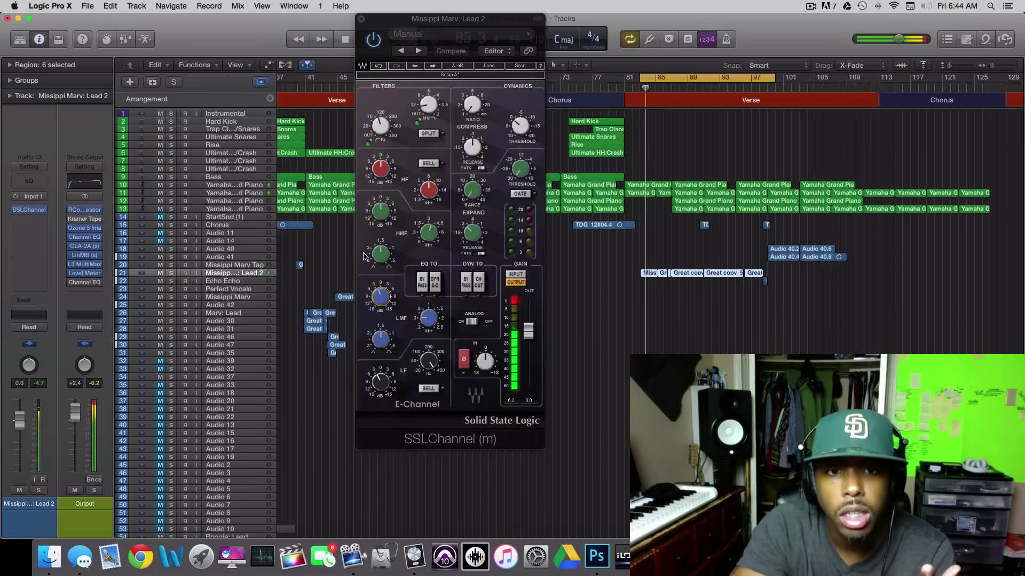
- Audition Lead 2 in the full mix and readjust the LMF gain in SSLChannel
key("space")
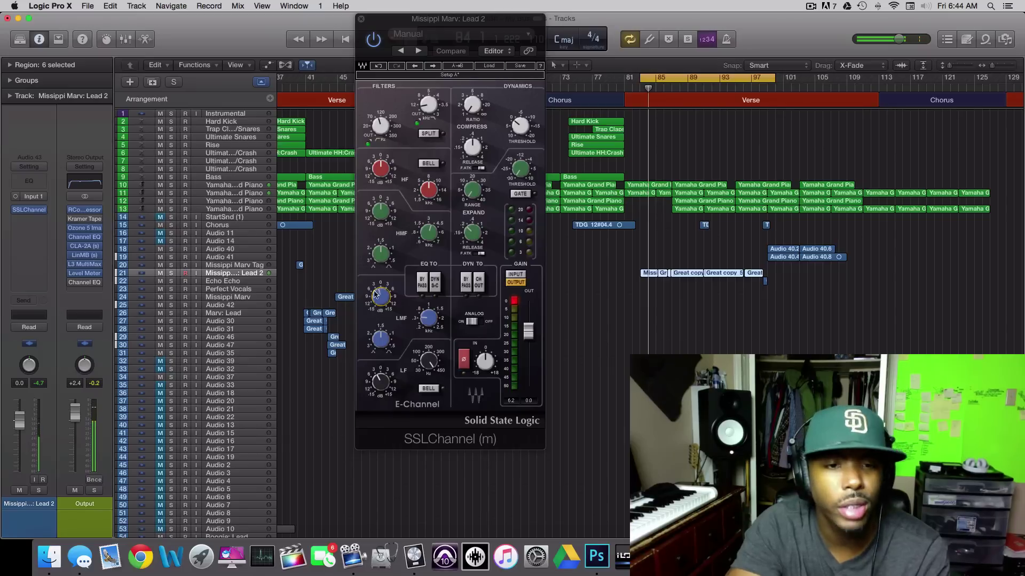
key("space")
left_click_drag(377, 305, 378, 293)
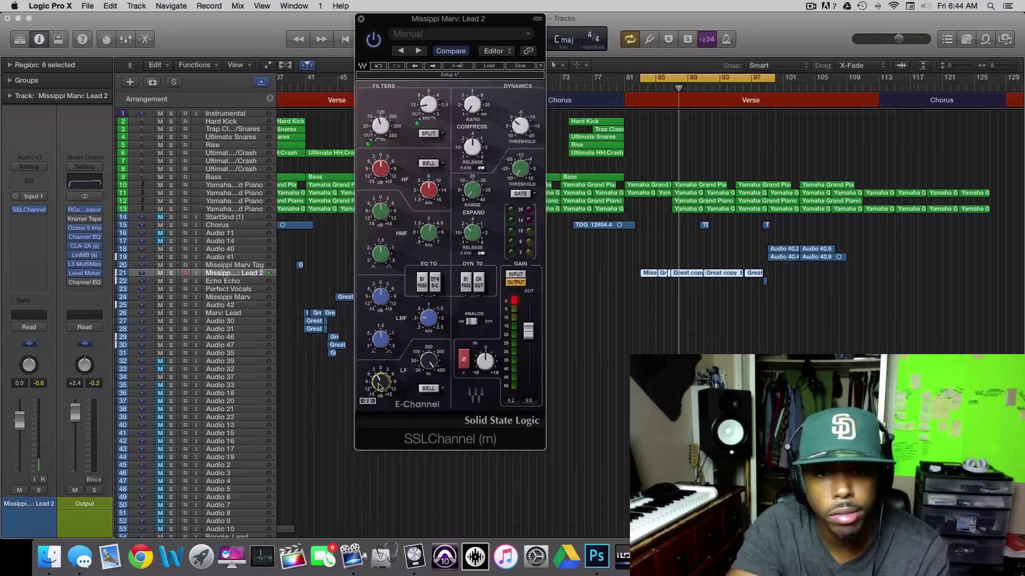
- Try a boosted LF gain on the vocal, audition it in the mix, and turn the gain back down
left_click_drag(378, 386, 378, 363)
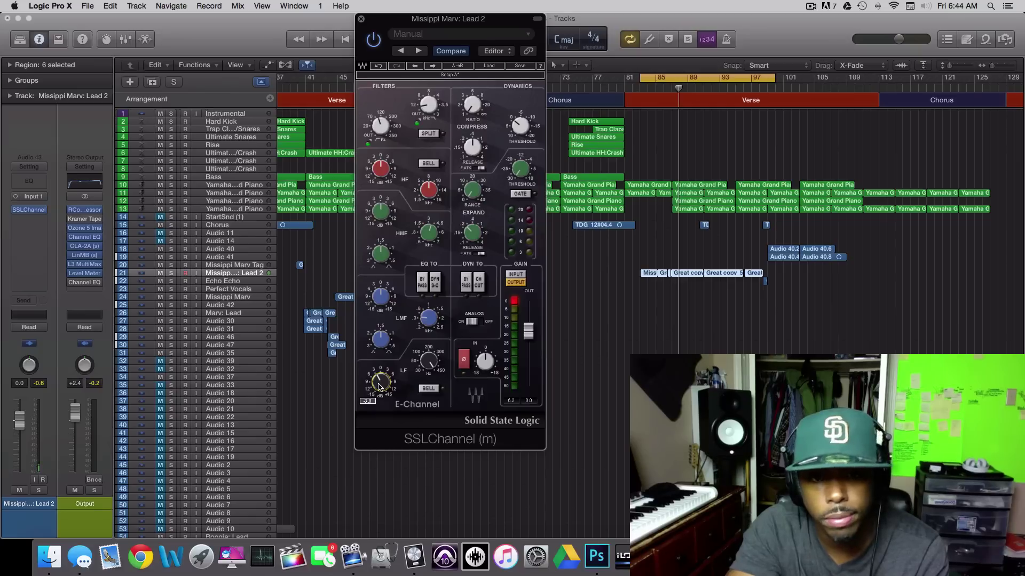
key("space")
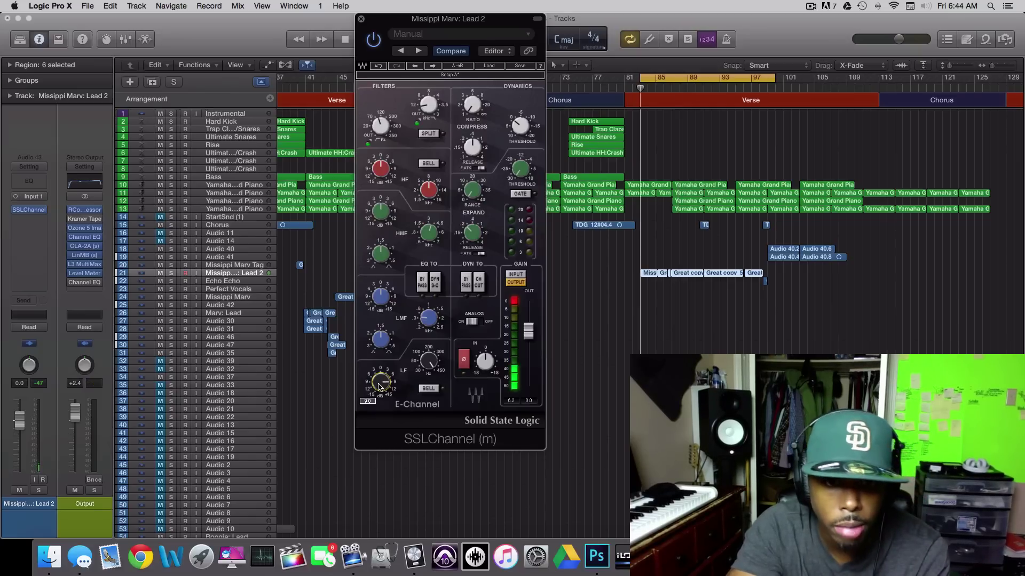
left_click_drag(380, 382, 377, 391)
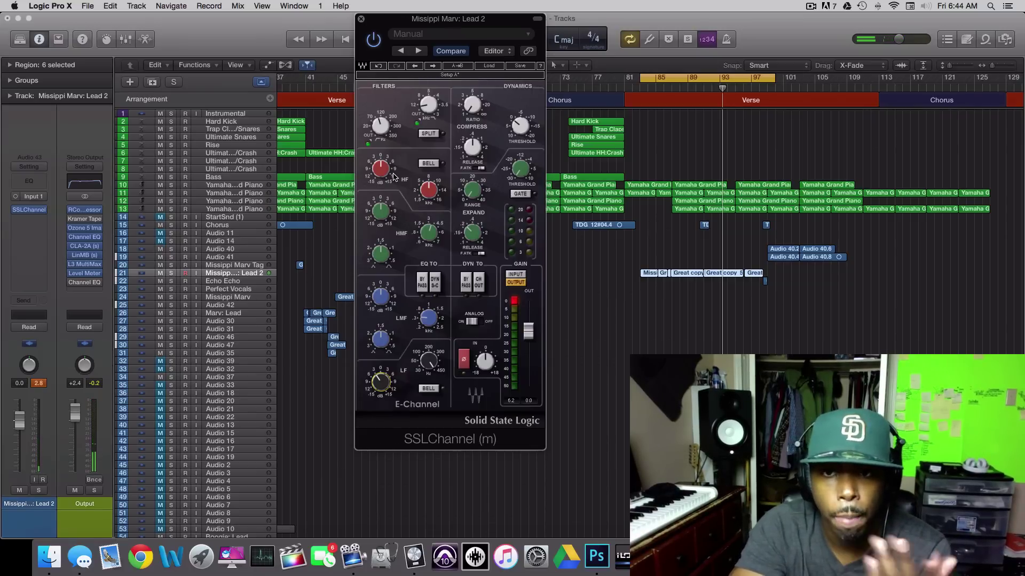
- Adjust the HF frequency of the vocal's EQ and save the project
left_click(430, 191)
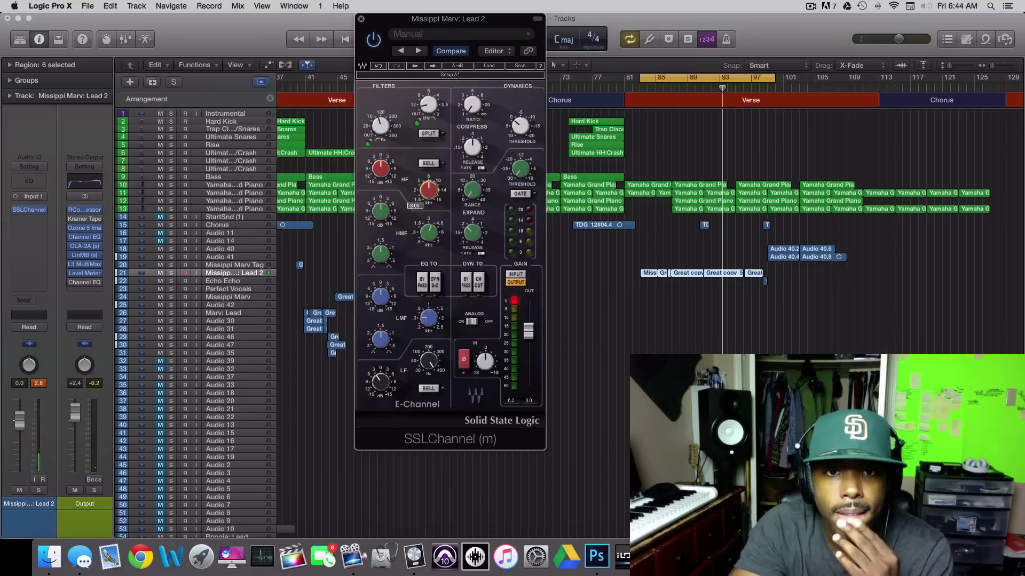
left_click_drag(431, 191, 430, 186)
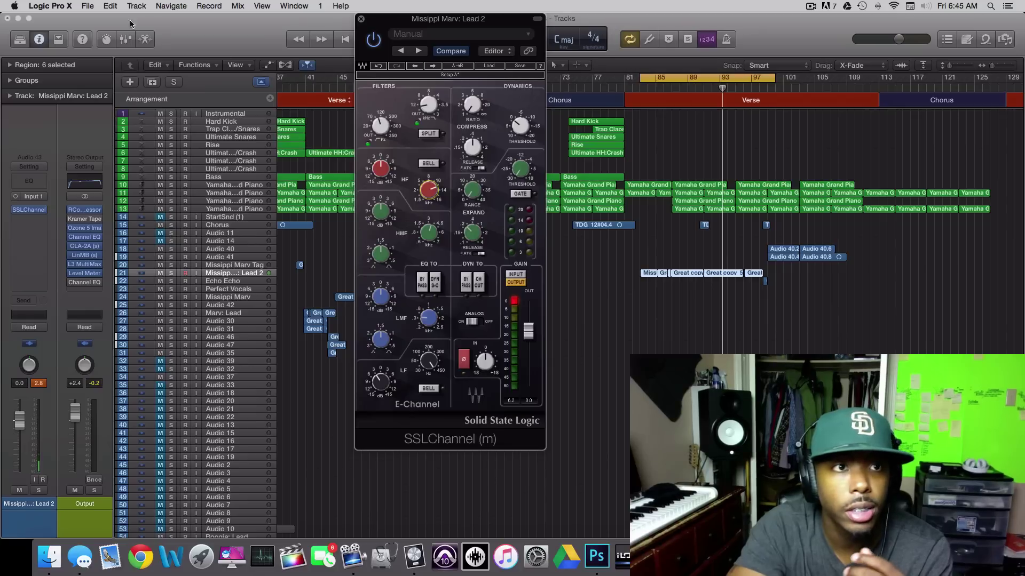
left_click(87, 6)
left_click(95, 87)
- Boost the HF gain slightly and sweep the HF frequency while the full mix plays, and stop playback
key("space")
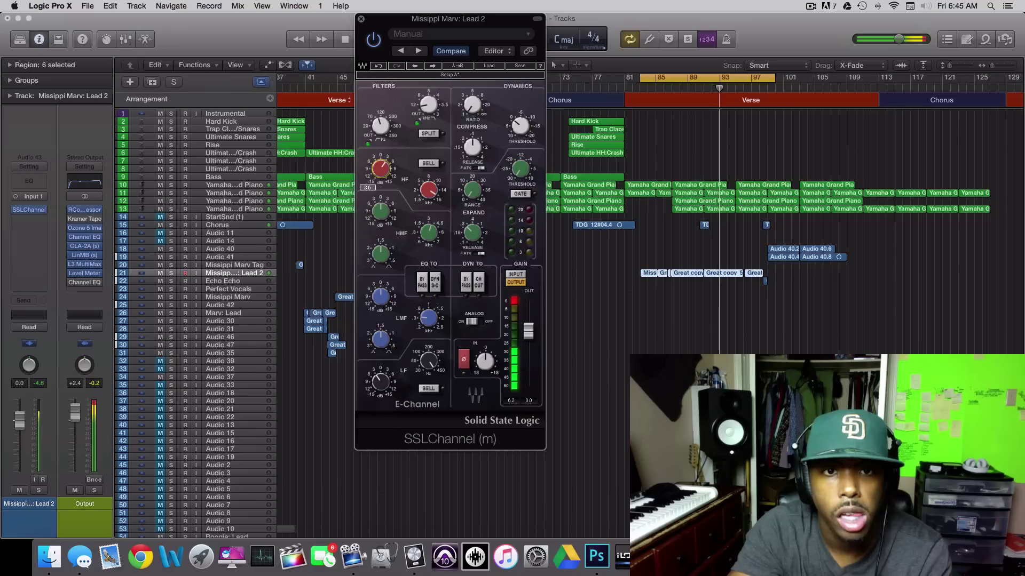
left_click_drag(430, 196, 430, 248)
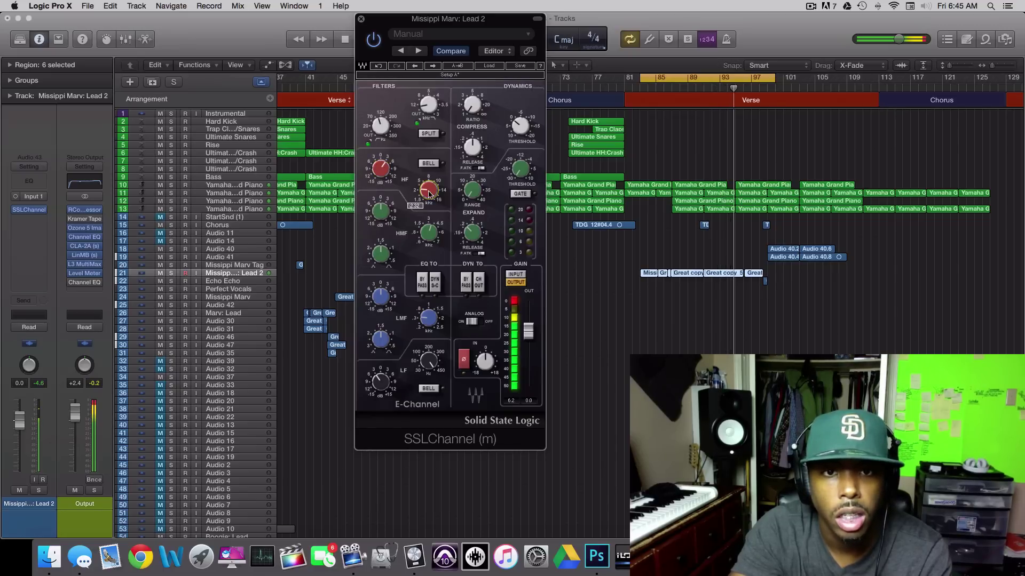
left_click_drag(429, 191, 429, 175)
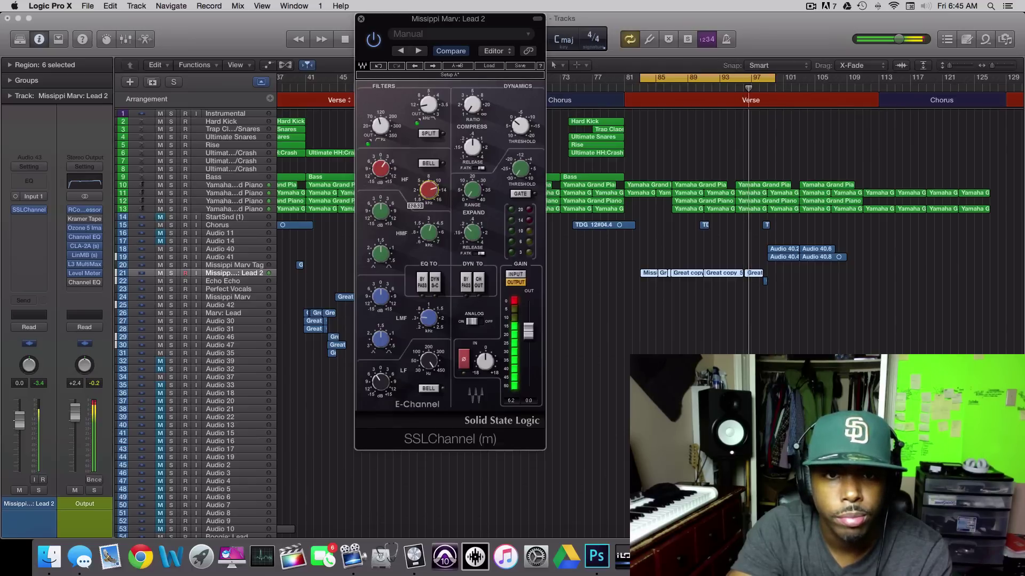
key("space")
- Sweep the HMF frequency and adjust the HMF gain on Lead 2 while the full mix plays
mouse_move(379, 170)
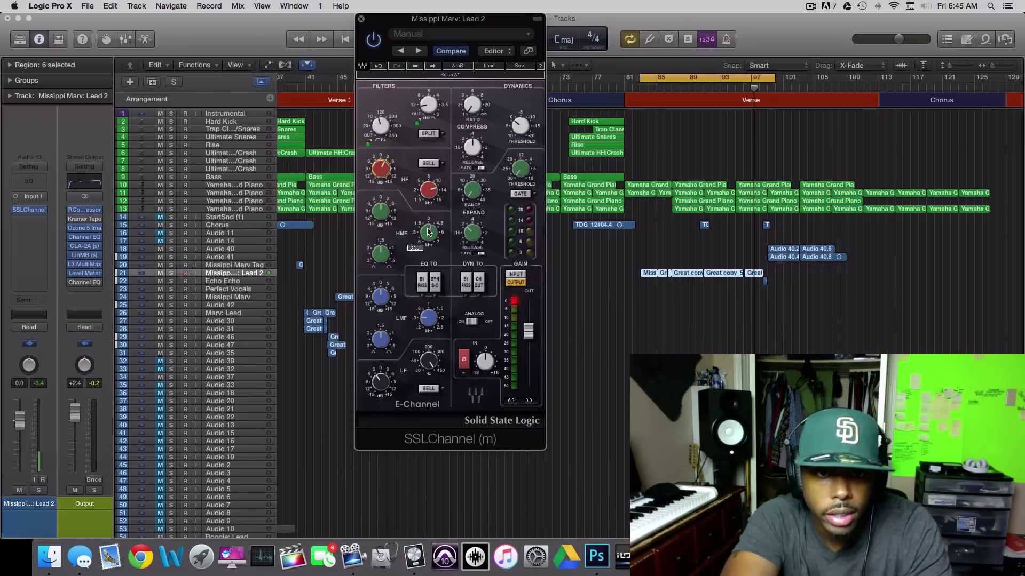
left_click(386, 210)
key("space")
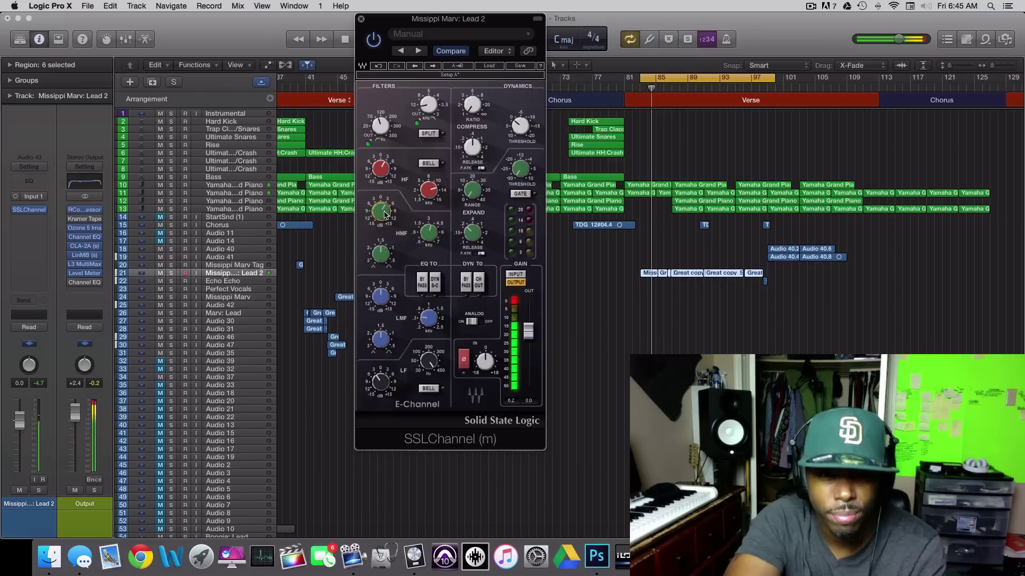
left_click(429, 232)
left_click_drag(429, 232, 380, 203)
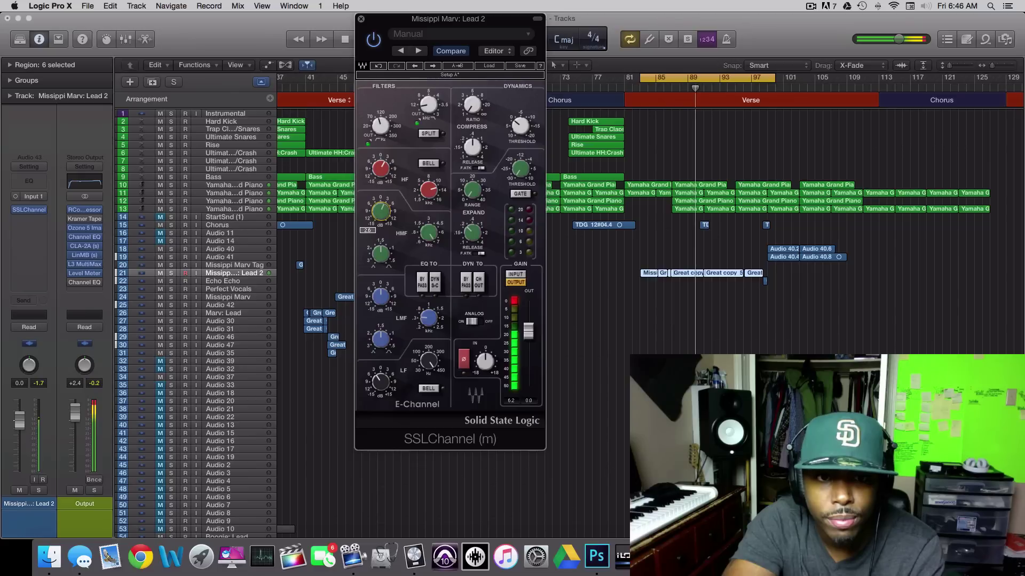
- Rework the HMF frequency and gain during continued playback of the verse, and stop playback
left_click(427, 242)
left_click_drag(426, 239, 424, 241)
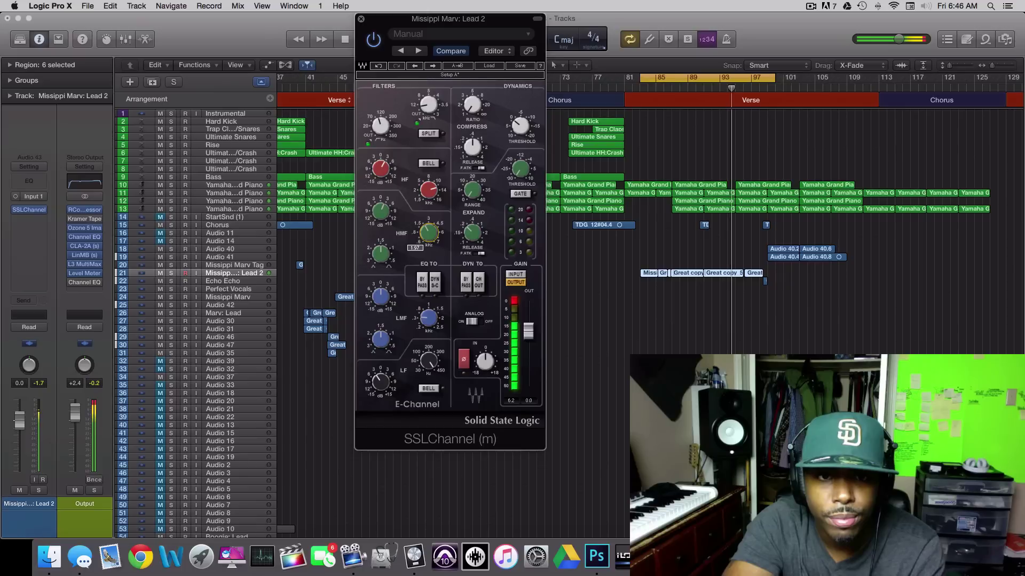
left_click_drag(377, 215, 377, 219)
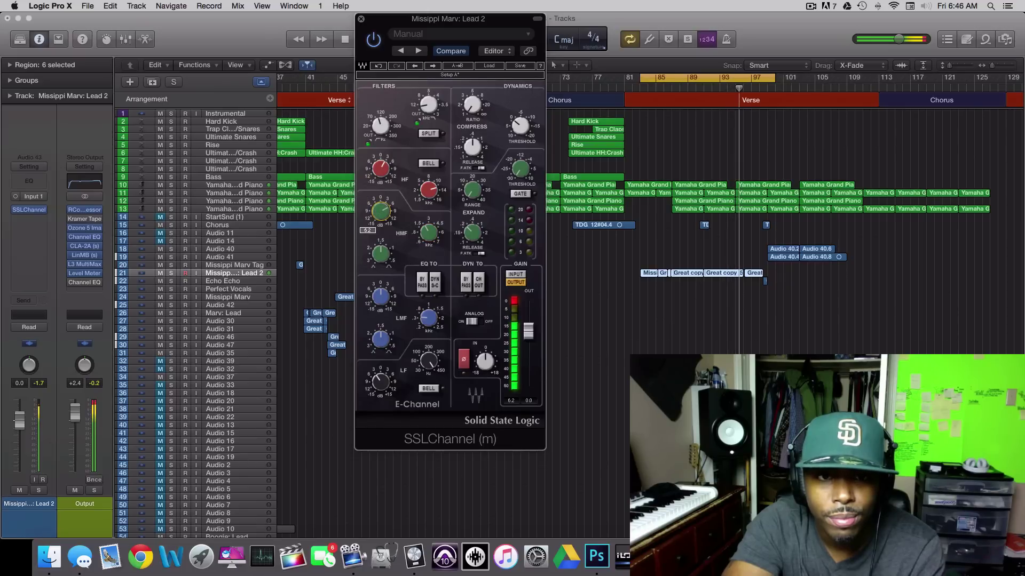
key("space")
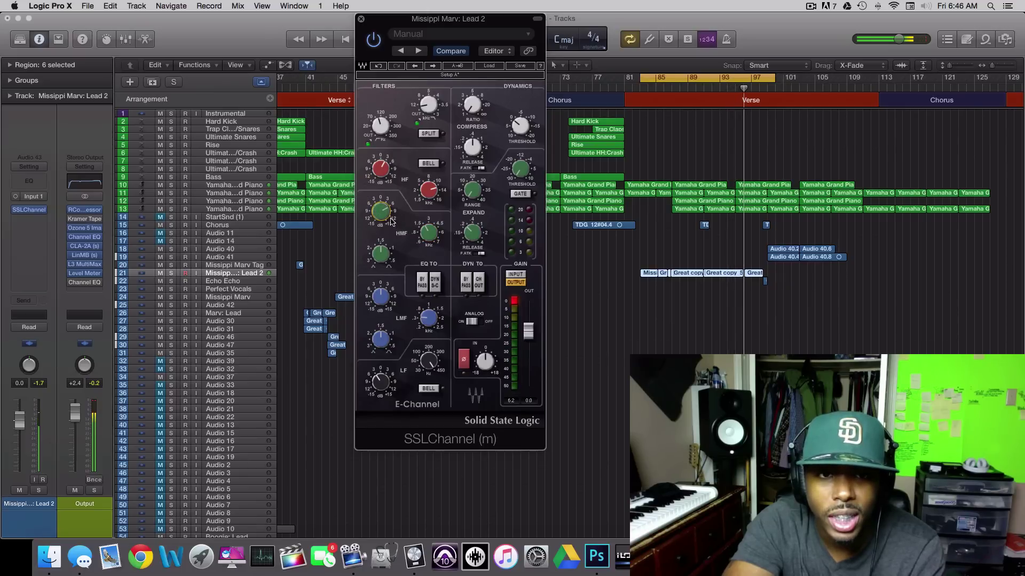
- Replay the verse to settle the HMF band on a mild cut at its final frequency, and save the project
key("space")
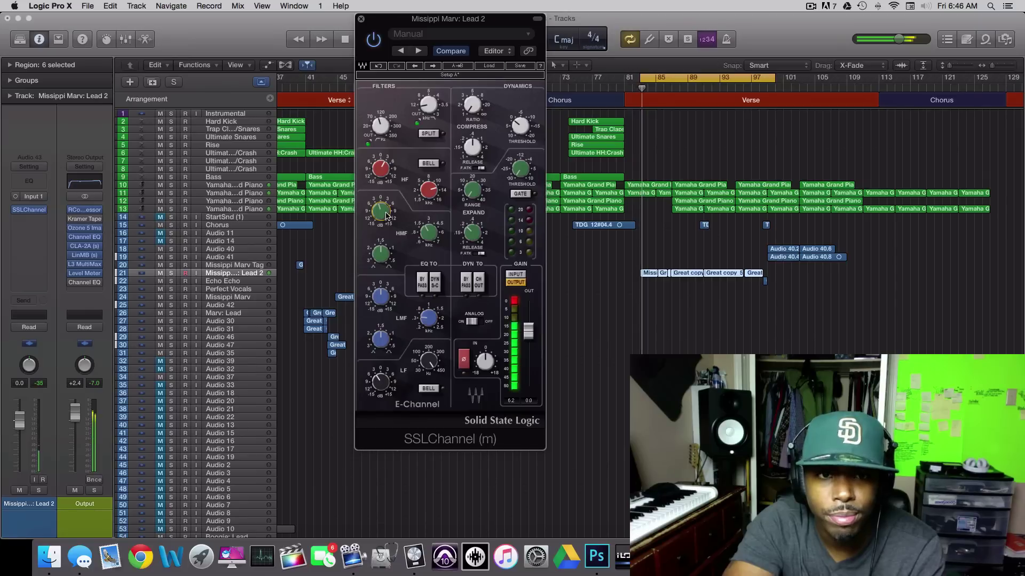
left_click_drag(385, 214, 385, 198)
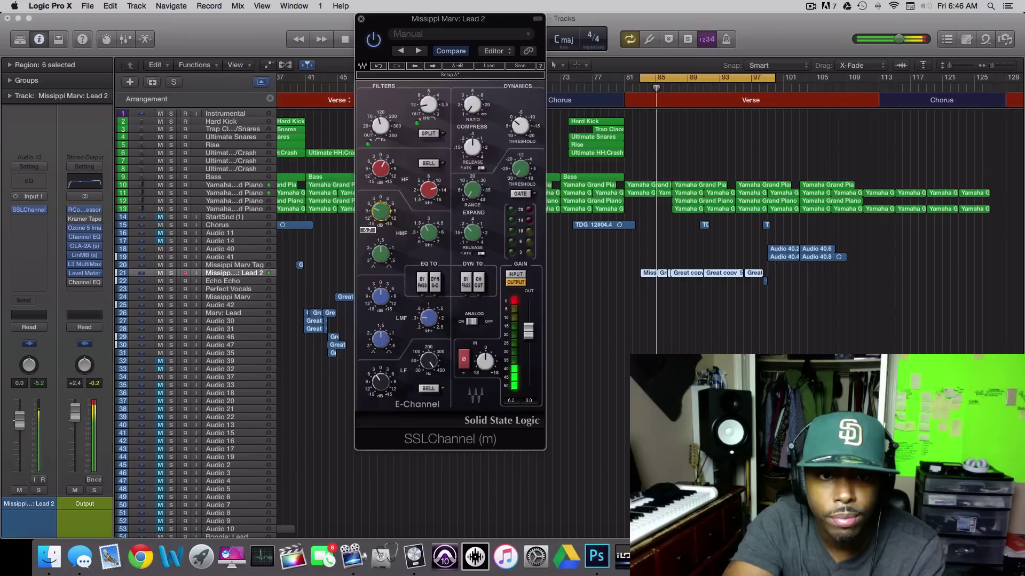
left_click_drag(428, 232, 383, 215)
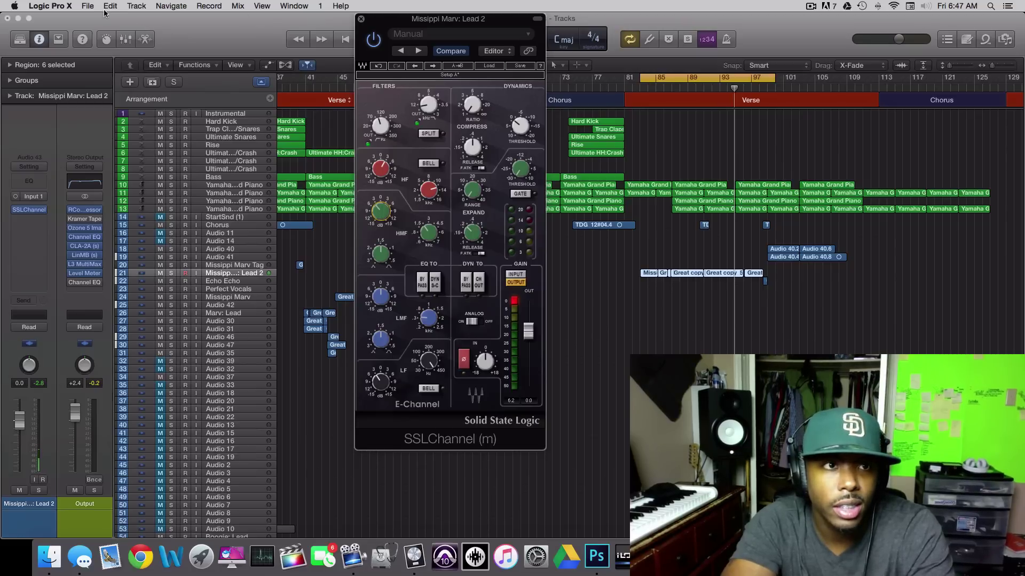
left_click(87, 6)
left_click(117, 91)
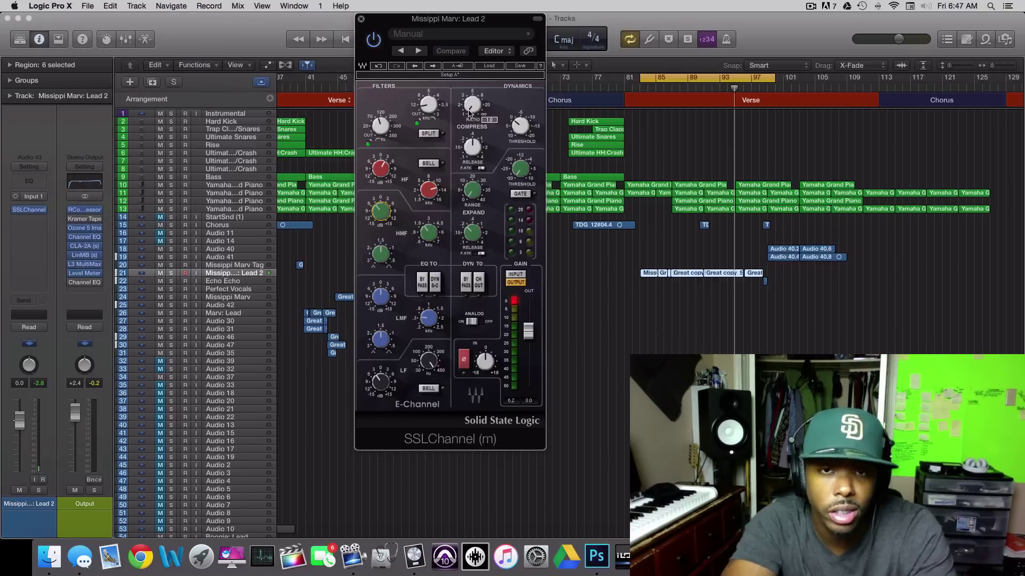
- Examine the Lead 2 waveform up close for level differences between its loud and quiet parts
left_click_drag(483, 20, 480, 17)
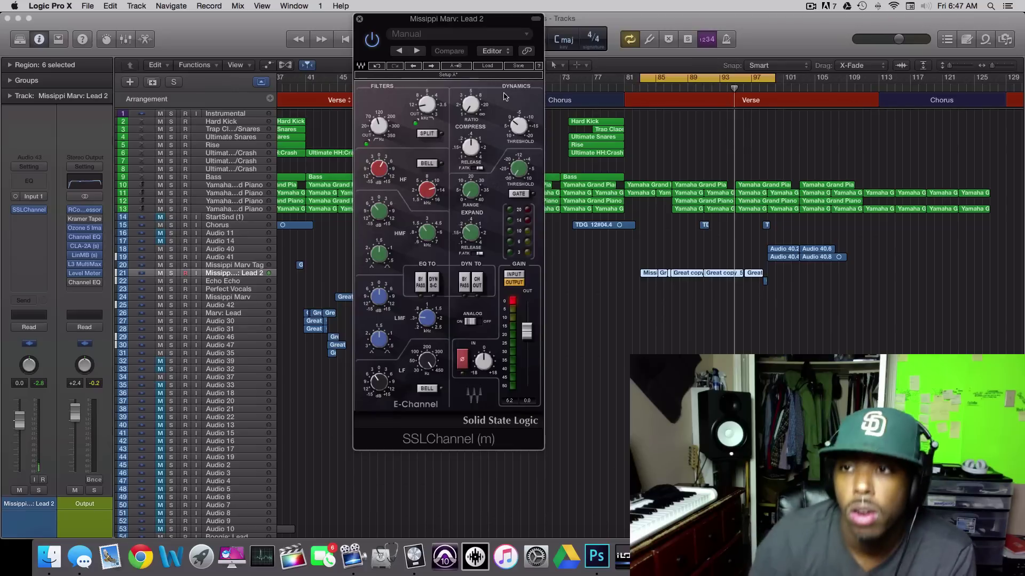
left_click_drag(949, 66, 1000, 71)
scroll(878, 193, "left", 3)
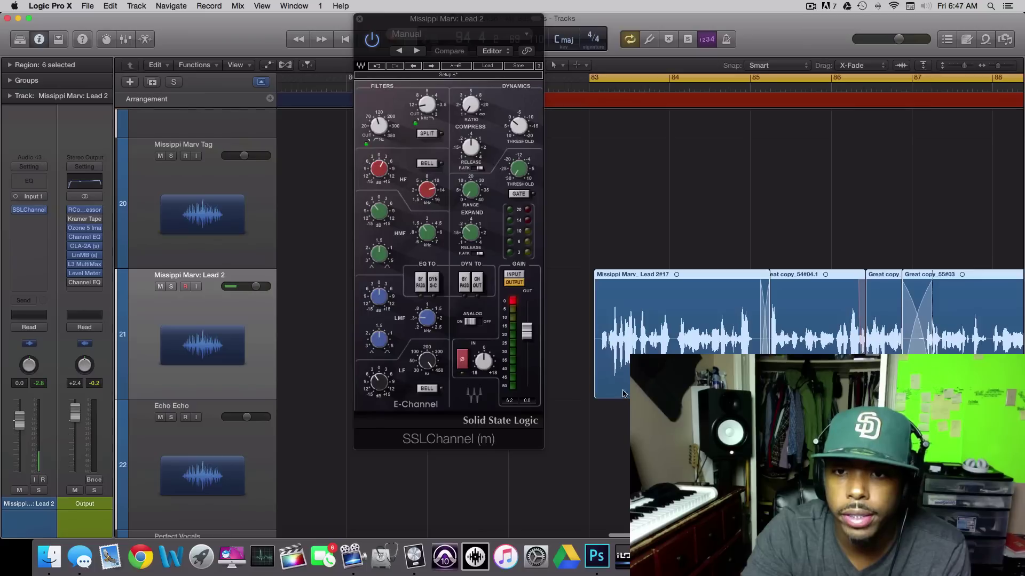
scroll(723, 344, "right", 4)
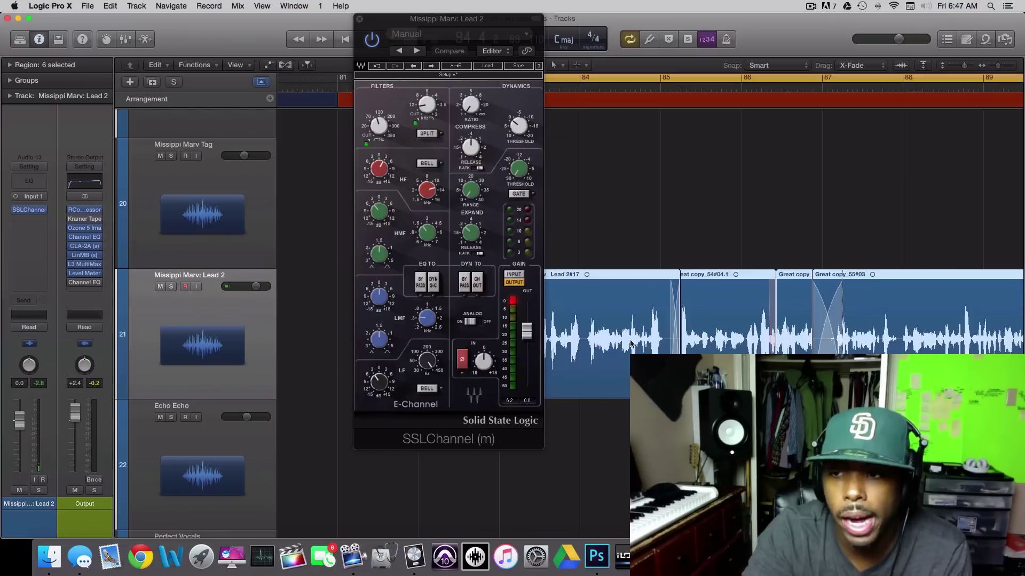
mouse_move(998, 65)
left_mouse_down()
mouse_move(957, 66)
mouse_move(992, 68)
left_mouse_up()
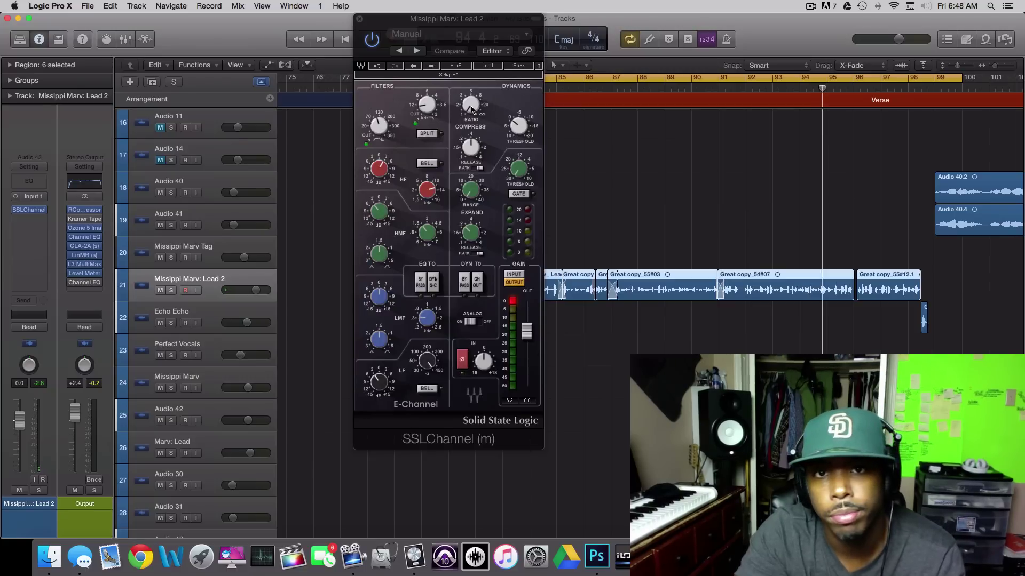
- Solo Lead 2 during playback and toggle the compressor's fast attack switch to compare its settings
mouse_move(472, 110)
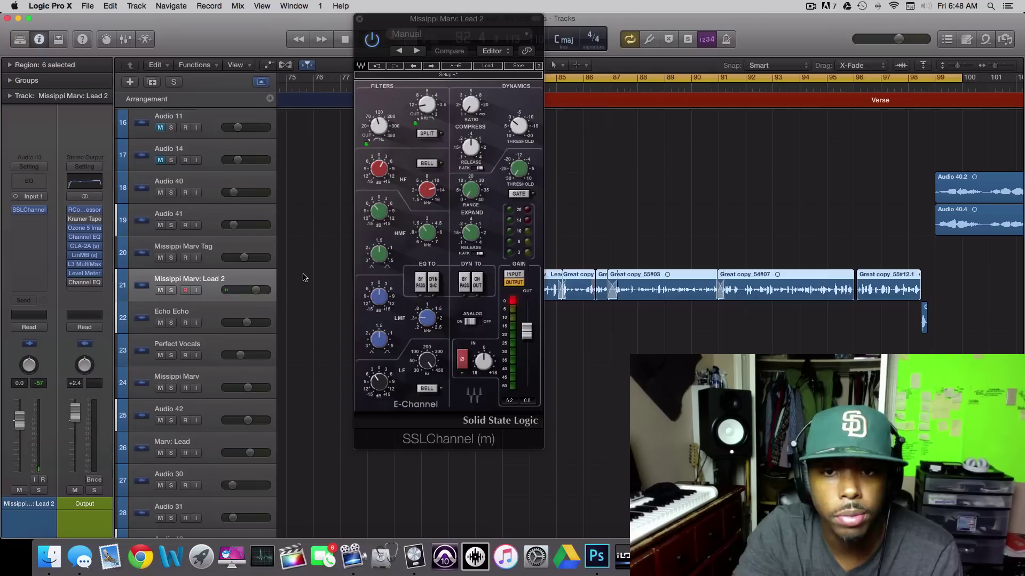
key("space")
left_click(171, 290)
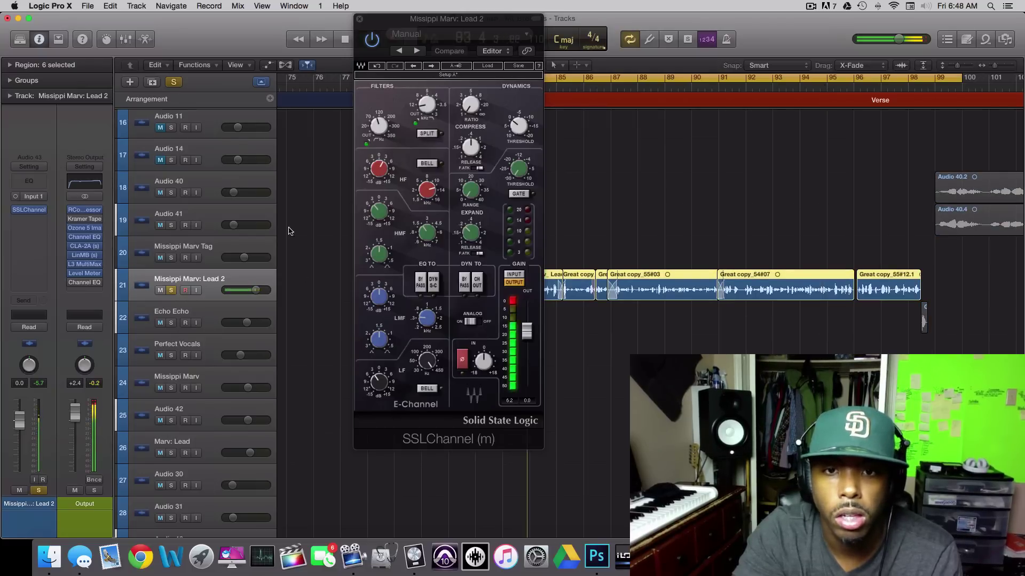
left_click(478, 168)
left_click(478, 169)
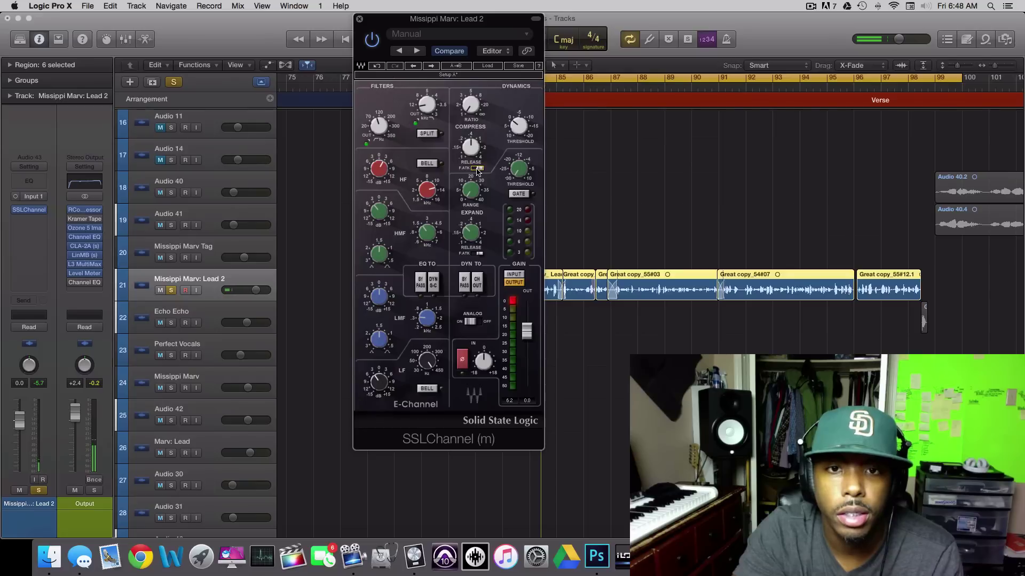
left_click(477, 169)
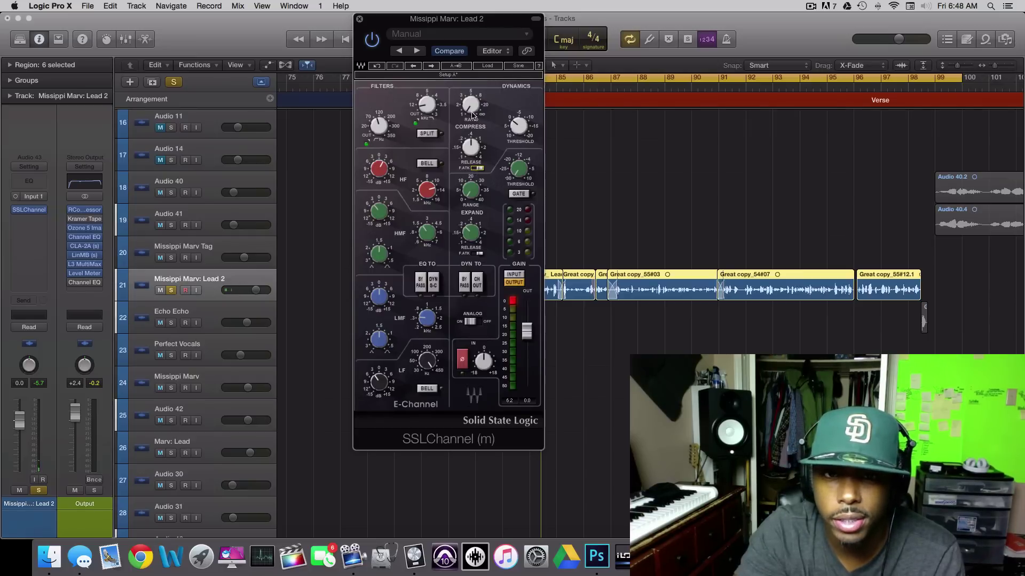
- Shorten the compressor's release and raise its ratio for the soloed vocal
left_click_drag(475, 149, 474, 151)
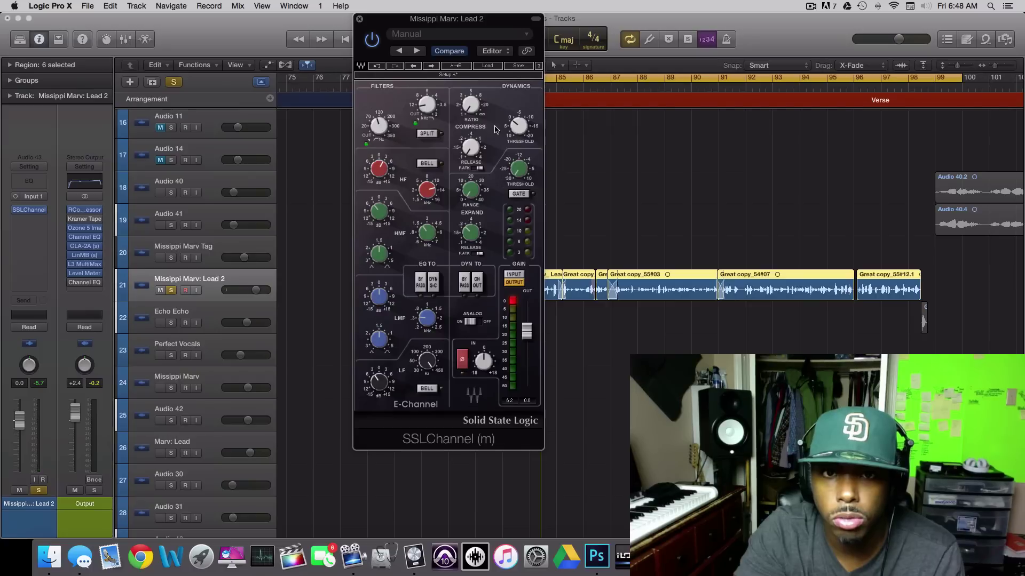
left_click_drag(474, 108, 469, 109)
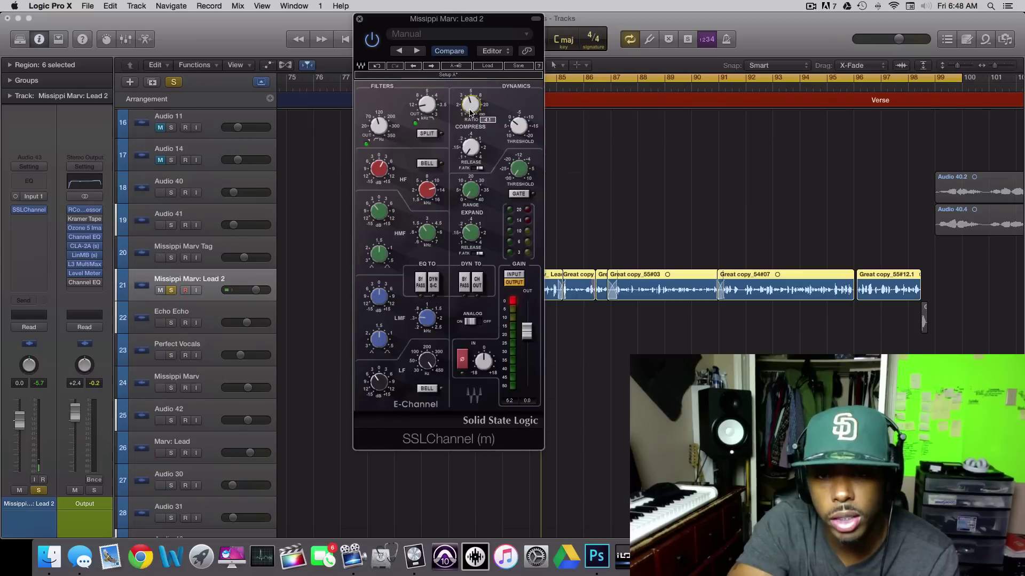
mouse_move(471, 111)
left_mouse_down()
mouse_move(473, 132)
mouse_move(473, 110)
left_mouse_up()
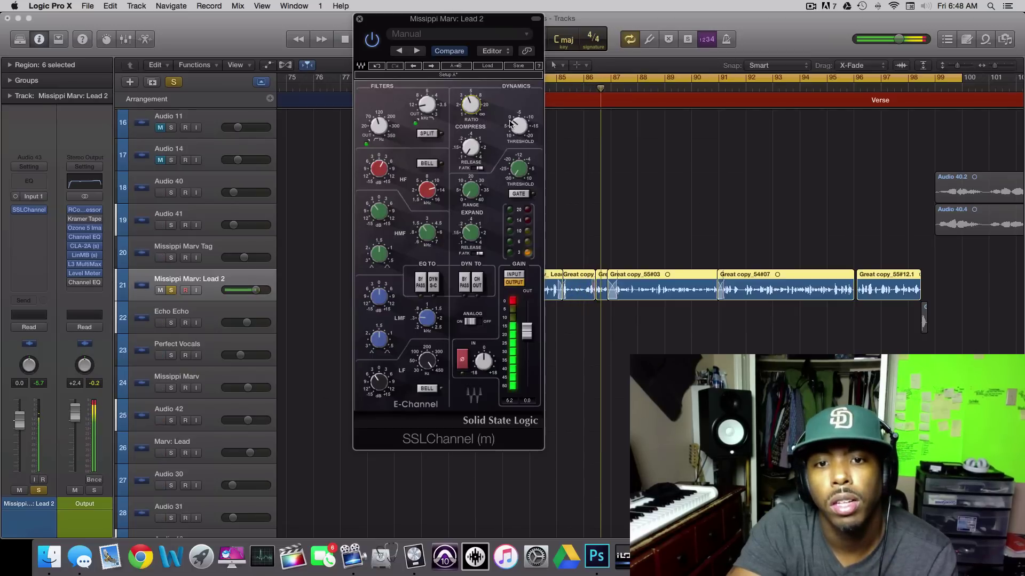
- Lower the compressor threshold during playback of the soloed vocal for stronger gain reduction, and replay the verse
key("space")
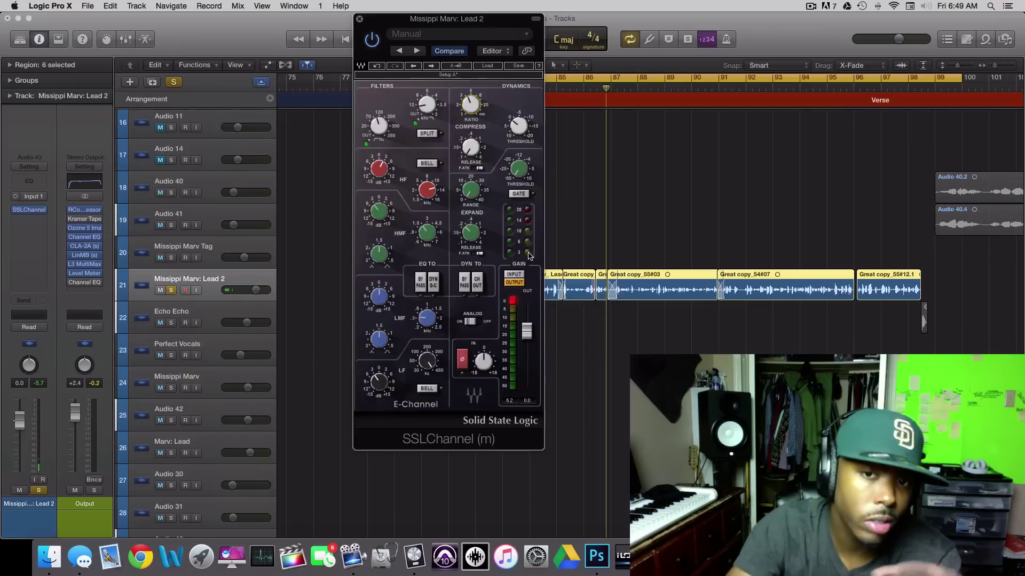
key("space")
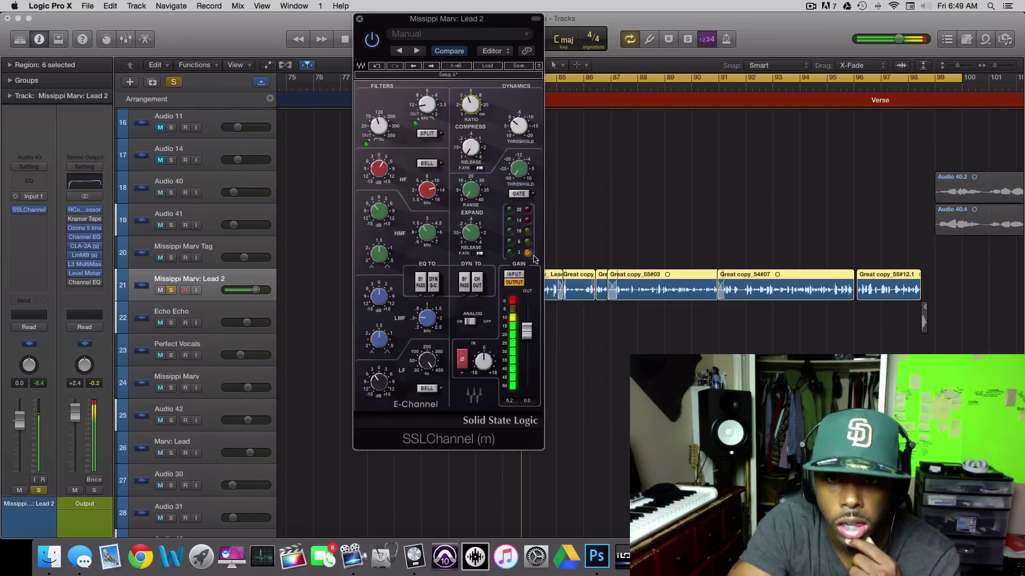
left_click(519, 126)
left_click_drag(518, 126, 518, 95)
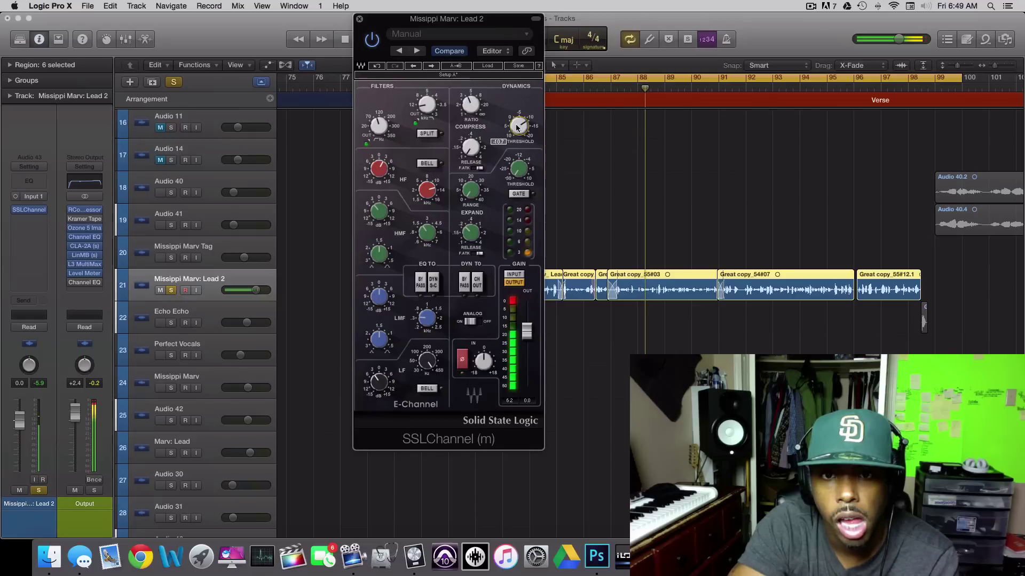
key("space")
key("space")
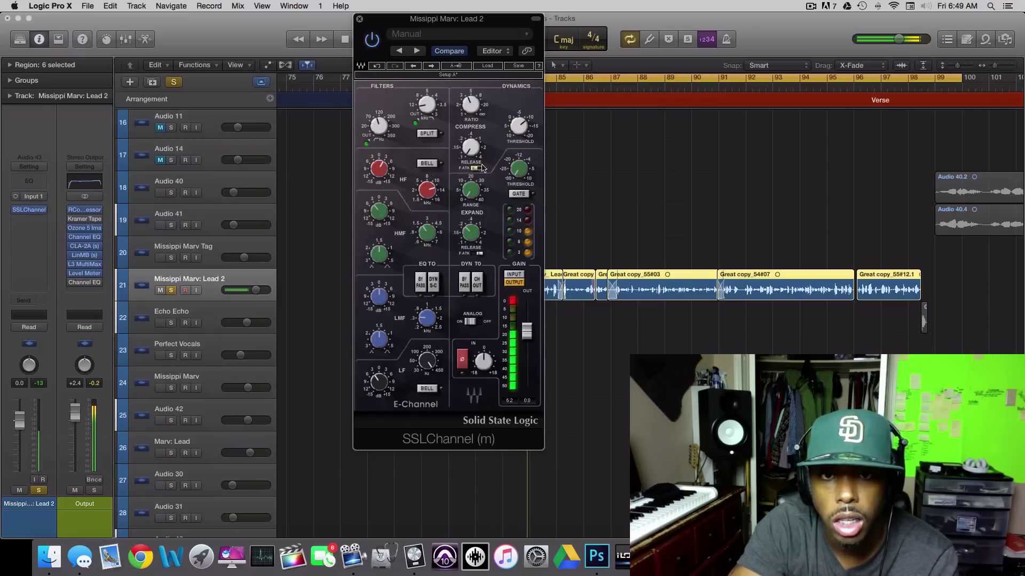
- Fine-tune the SSLChannel compressor's threshold, release and ratio during playback of the soloed vocal, ending by stopping playback
left_click_drag(519, 127, 519, 131)
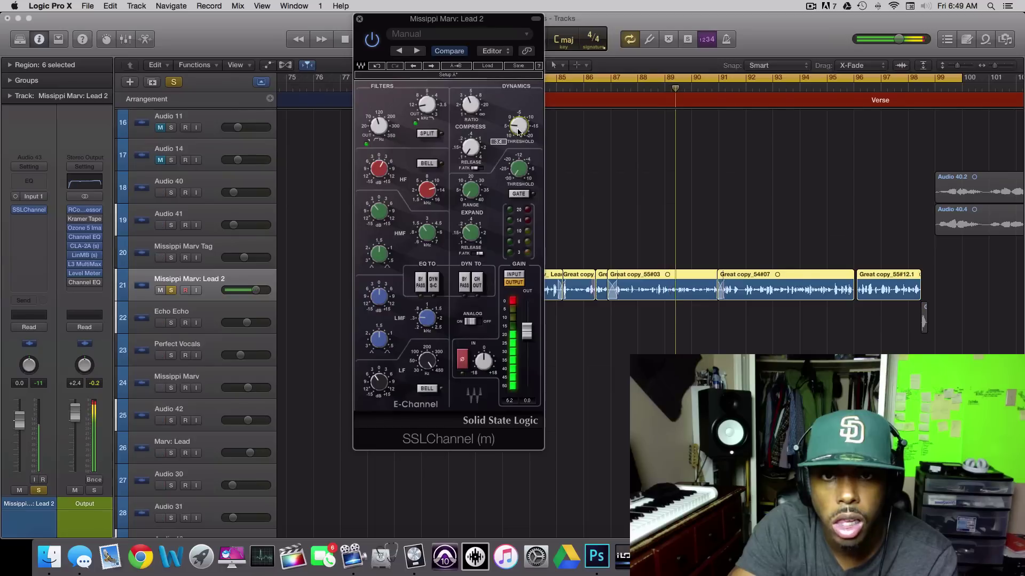
left_click(470, 147)
left_click_drag(470, 147, 468, 152)
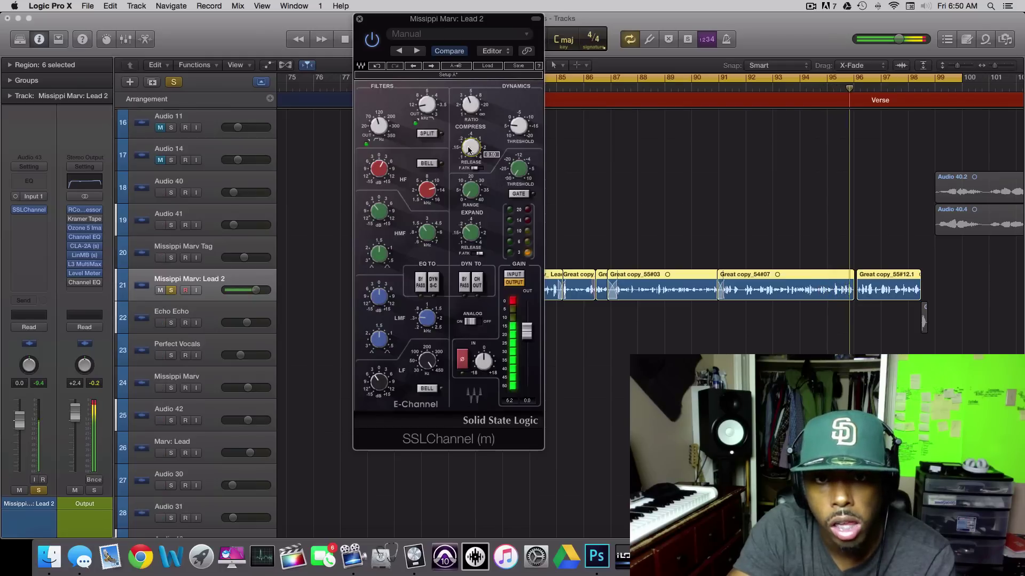
left_click(515, 125)
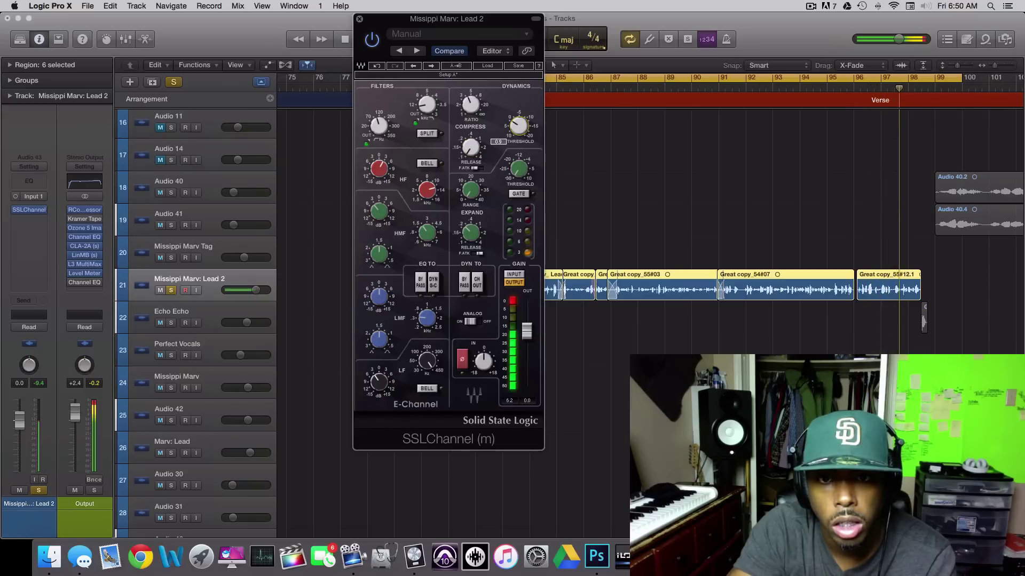
left_click(468, 103)
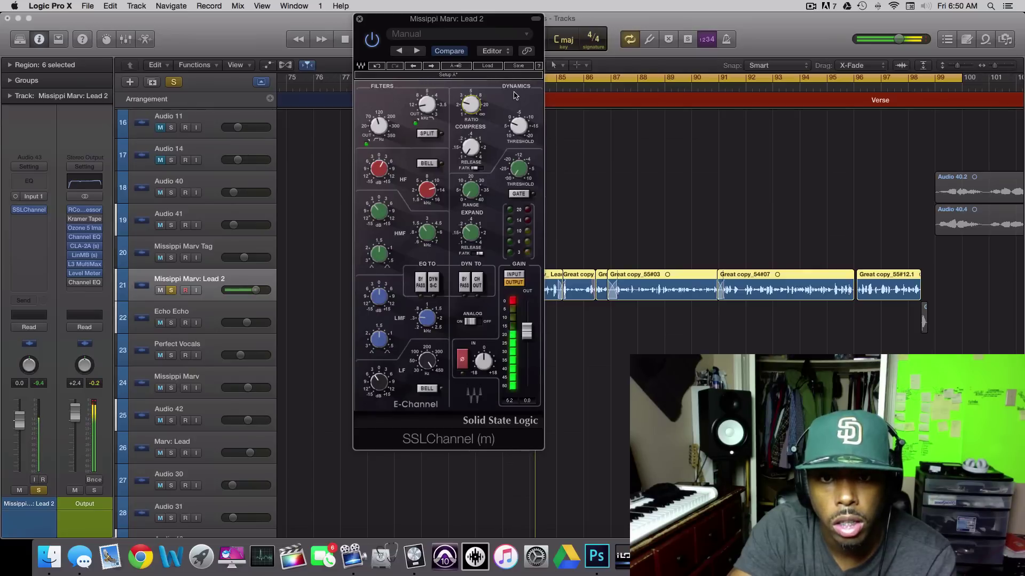
left_click(518, 126)
left_click_drag(512, 125, 512, 126)
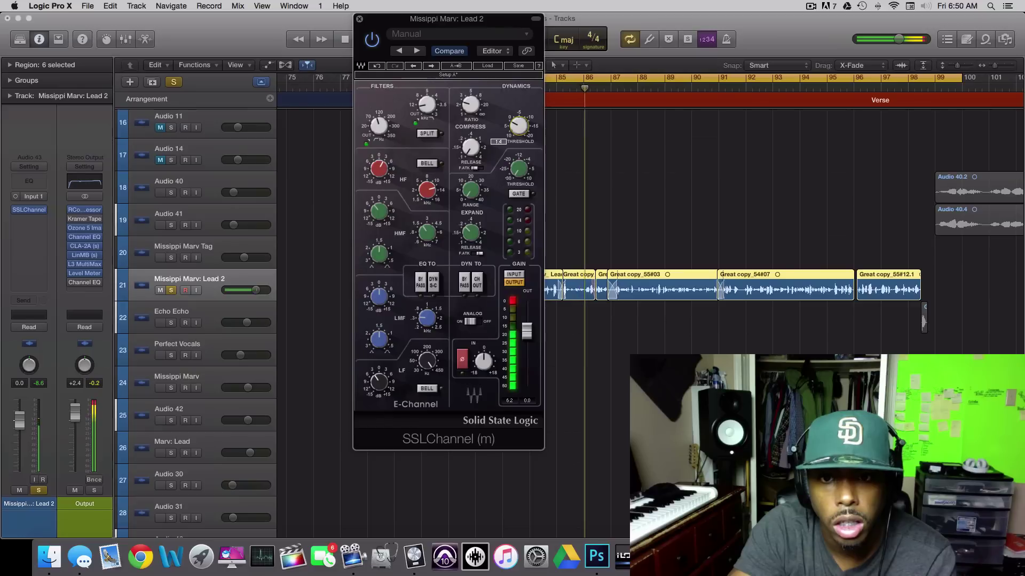
key("space")
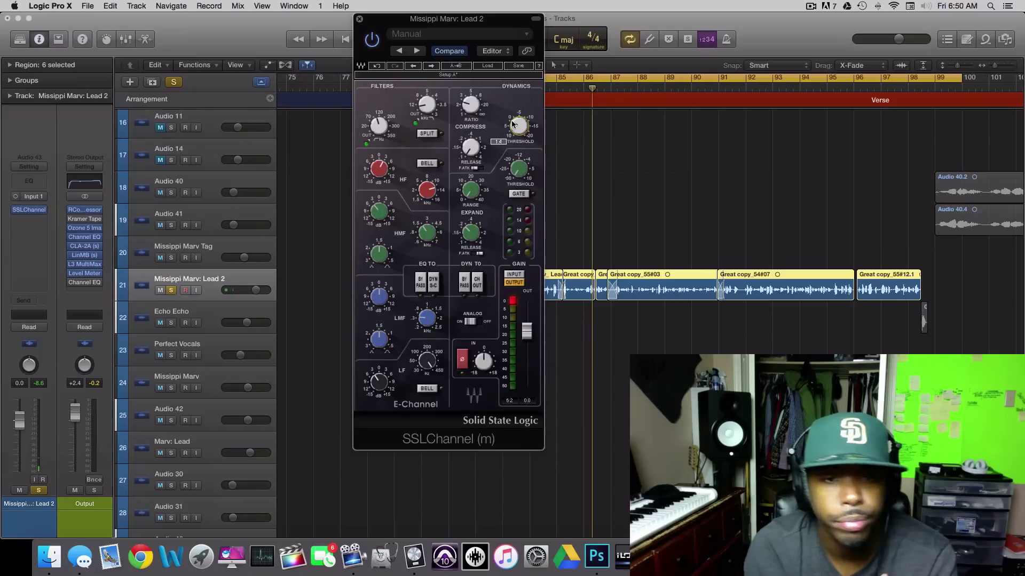
- Replay the soloed verse and shorten the compressor's release, ending by stopping playback
key("space")
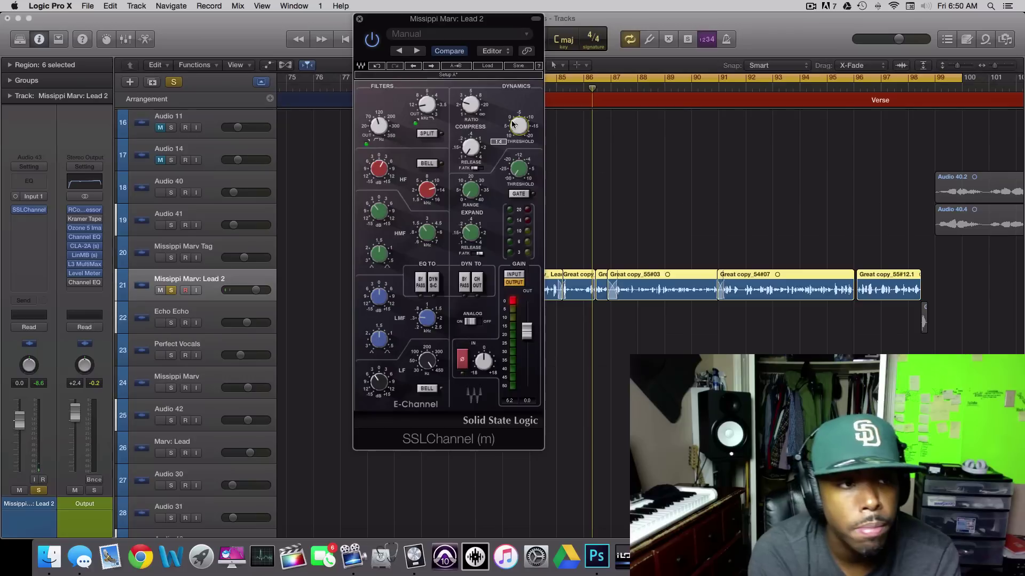
key("space")
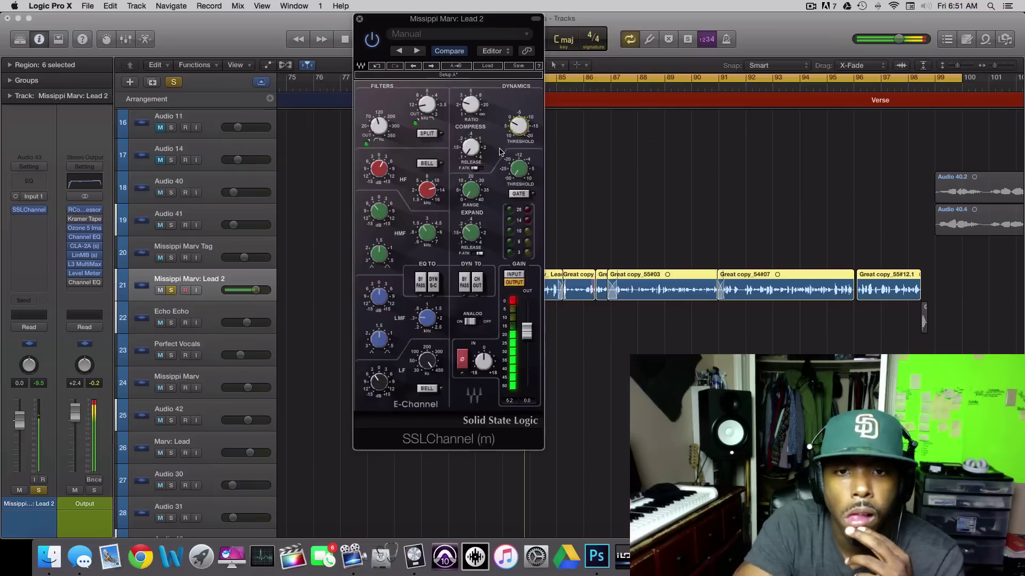
left_click_drag(470, 148, 469, 153)
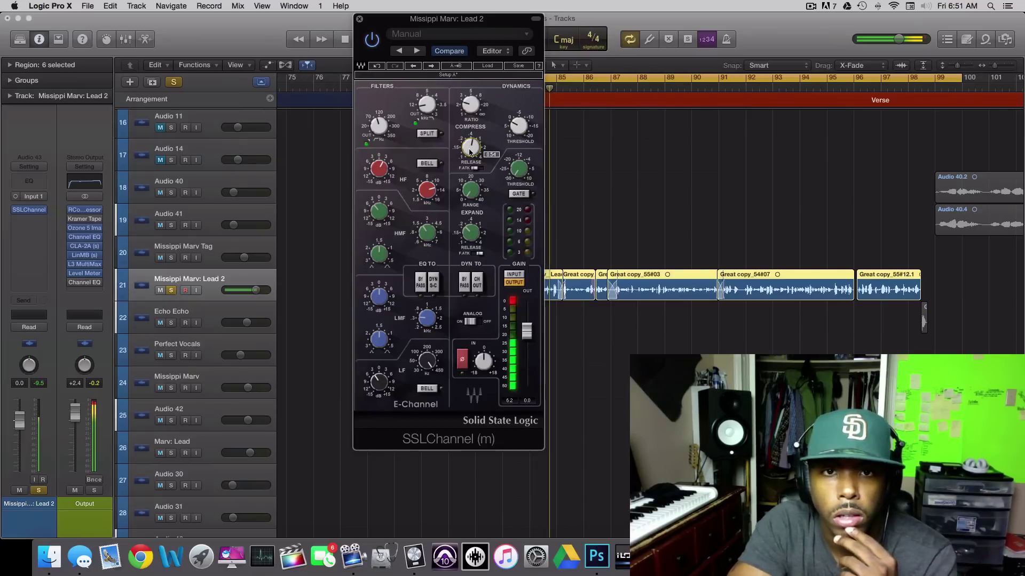
scroll(470, 152, "down", 8)
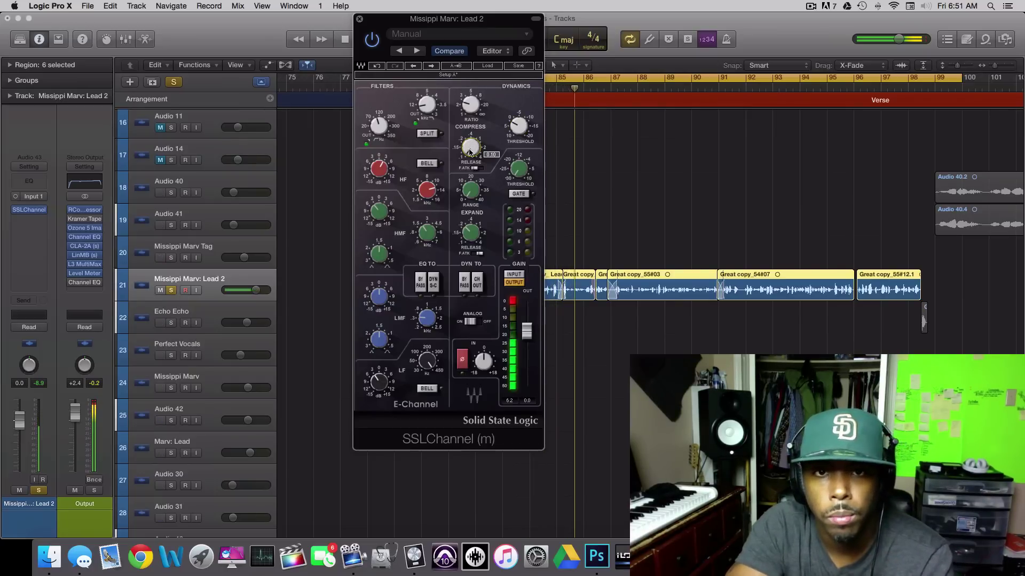
key("space")
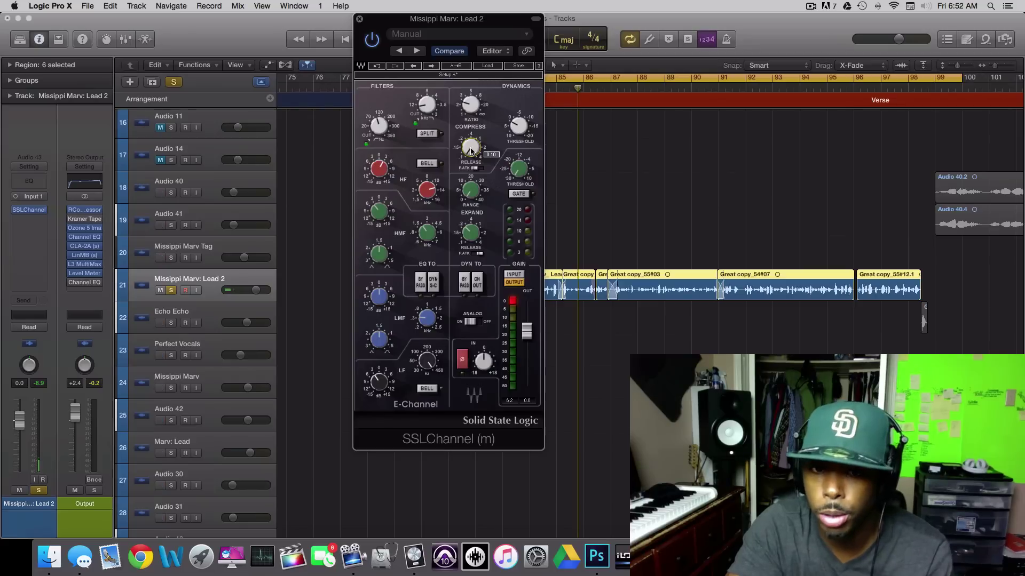
- Play the vocal from bar 87 and bypass and re-enable SSLChannel to compare the processed and unprocessed sound
key("space")
left_click(608, 91)
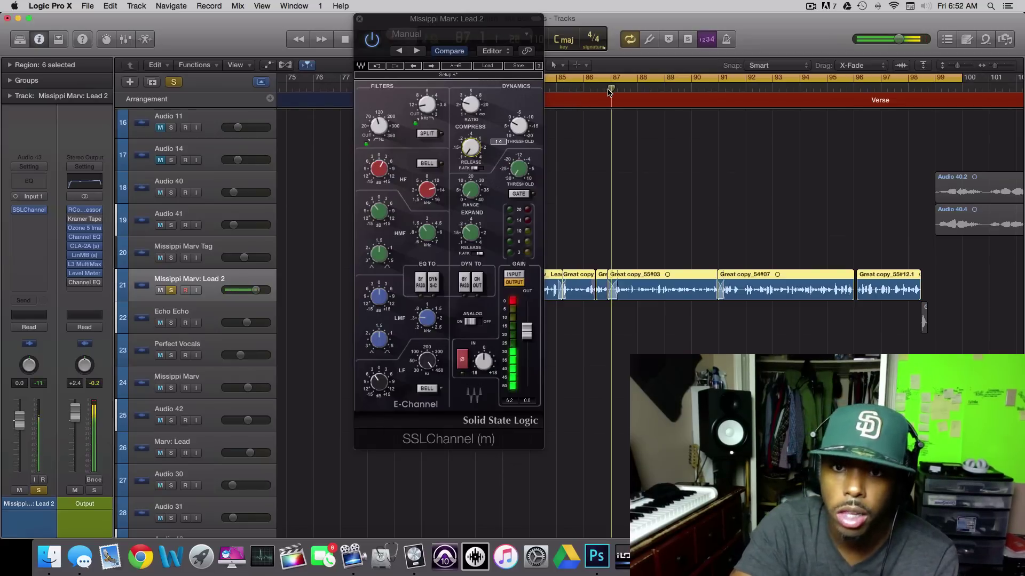
left_click(370, 40)
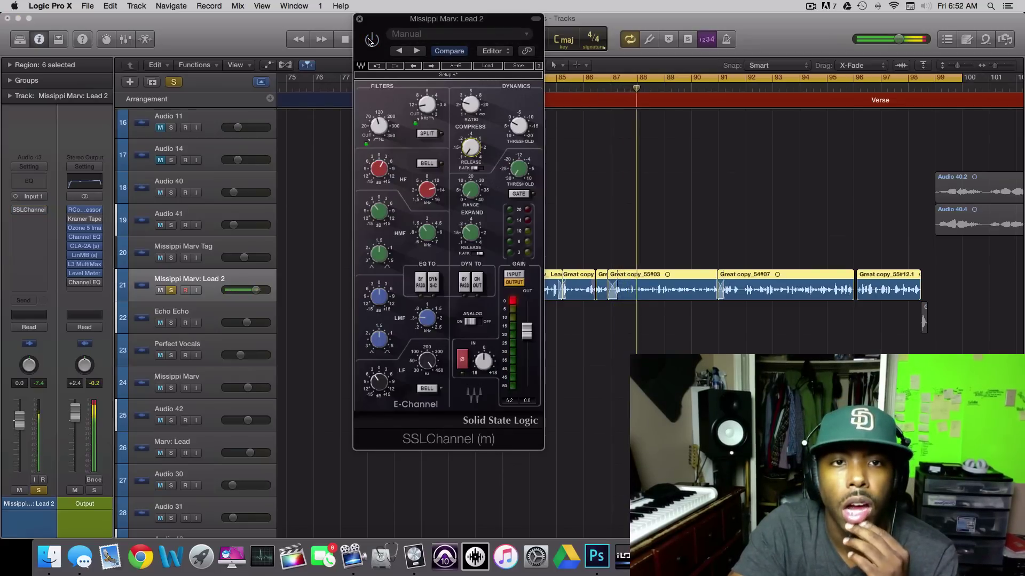
left_click(370, 41)
- Readjust the compressor's ratio, threshold and release during playback, and close the SSLChannel window
left_click_drag(471, 105, 471, 94)
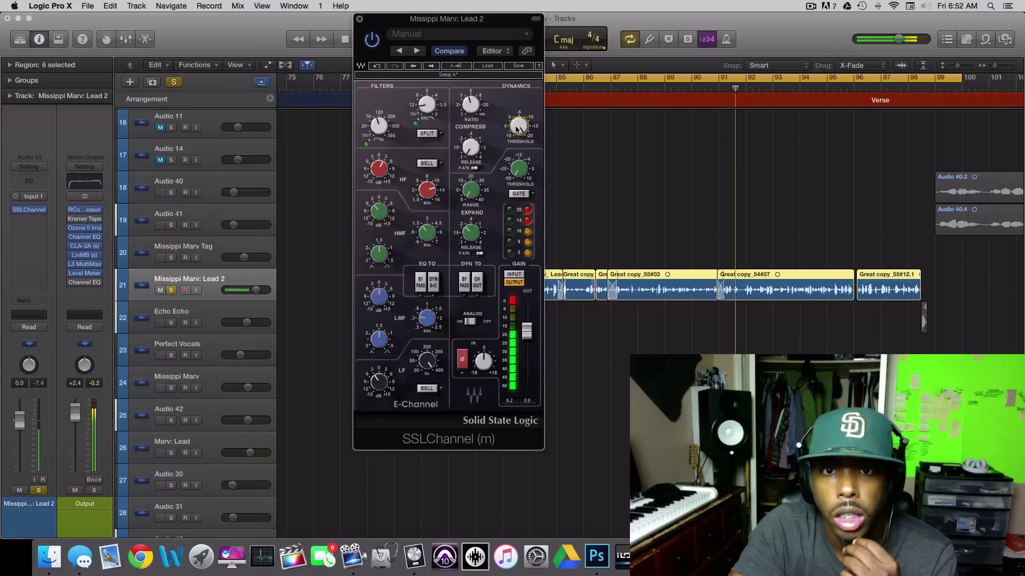
left_click_drag(516, 127, 516, 163)
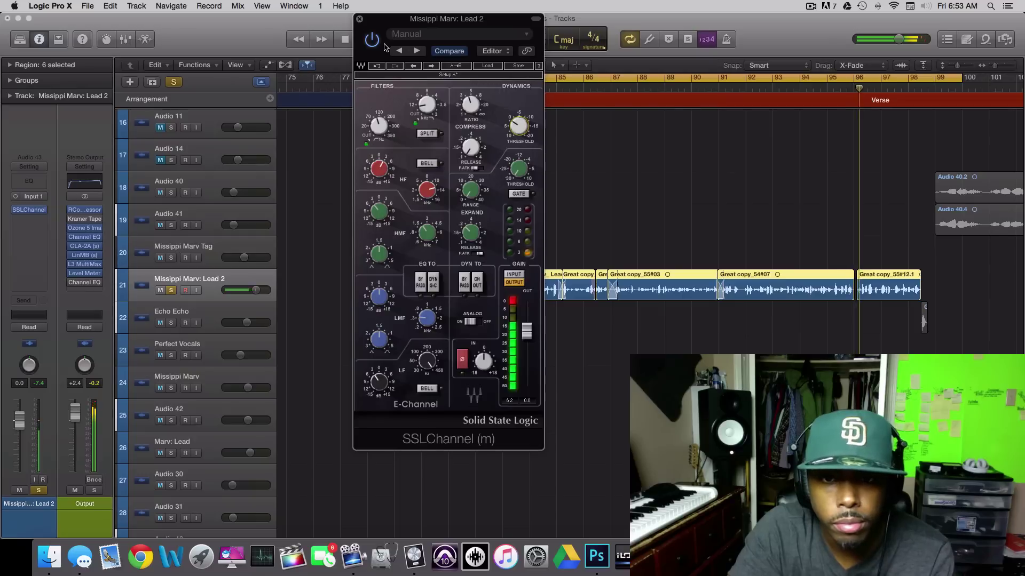
left_click_drag(519, 127, 467, 109)
left_click_drag(471, 148, 470, 144)
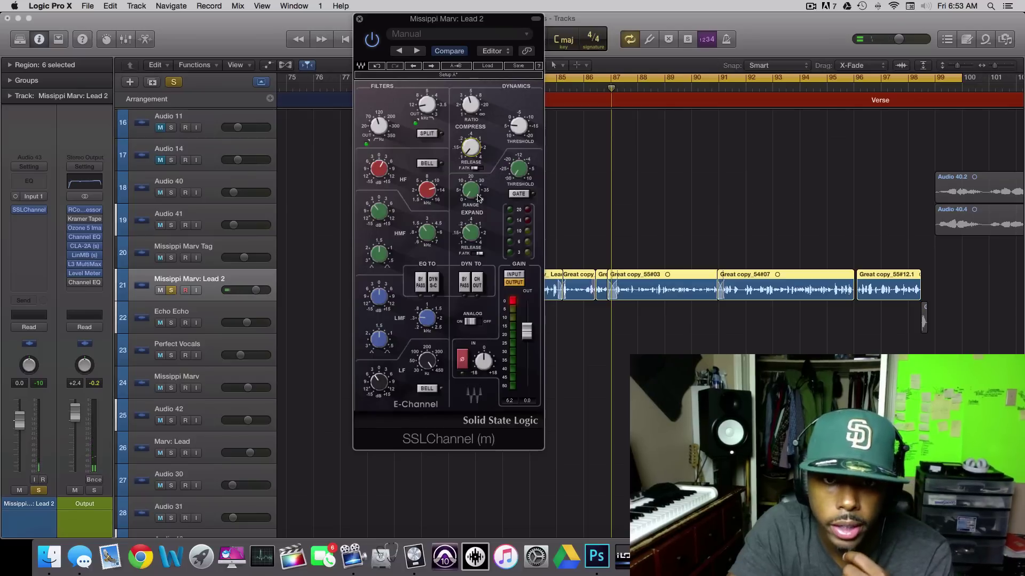
left_click(360, 19)
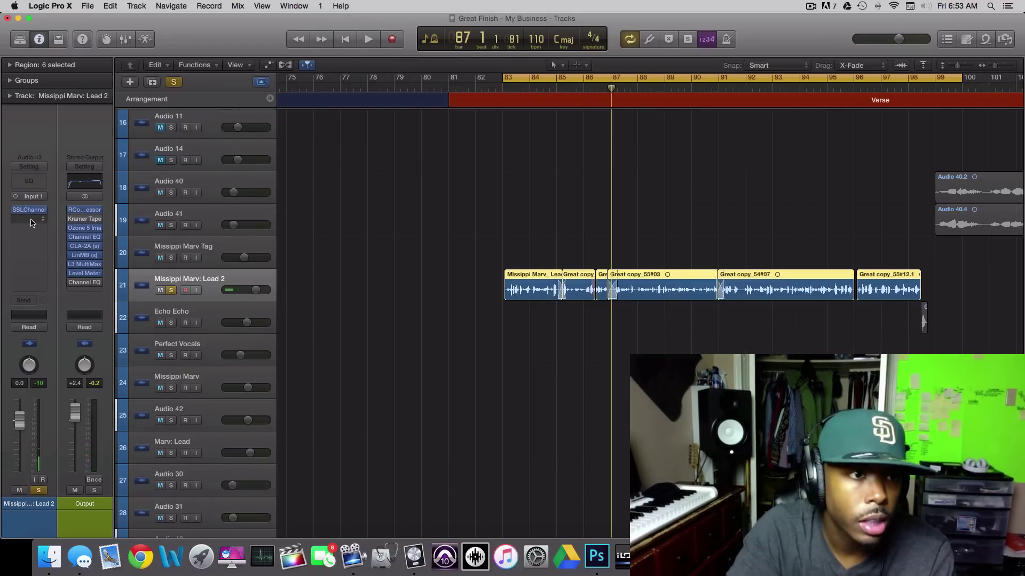
- Insert the mono Waves DeEsser in the slot below SSLChannel on Lead 2
left_click(32, 210)
mouse_move(58, 349)
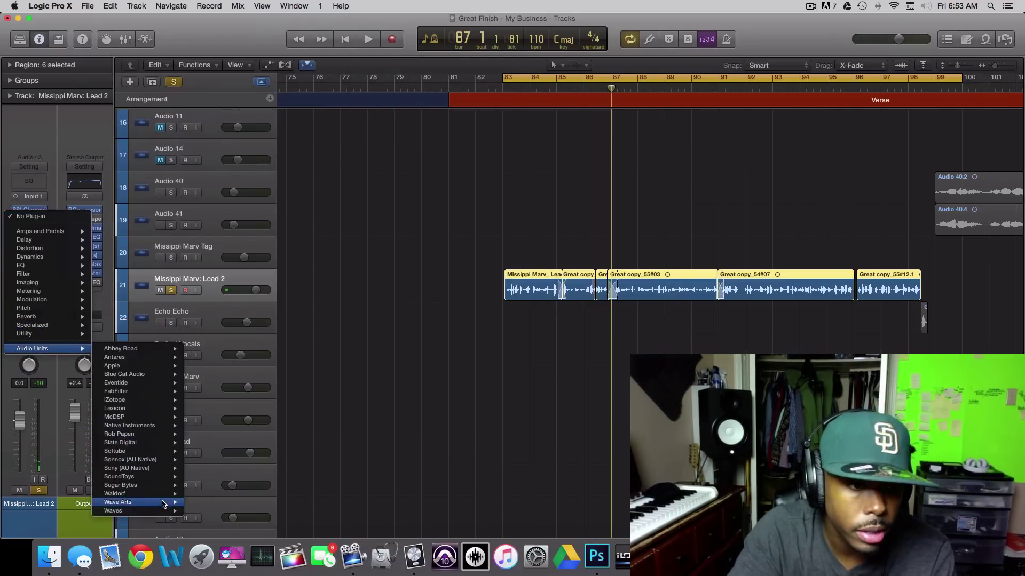
mouse_move(164, 513)
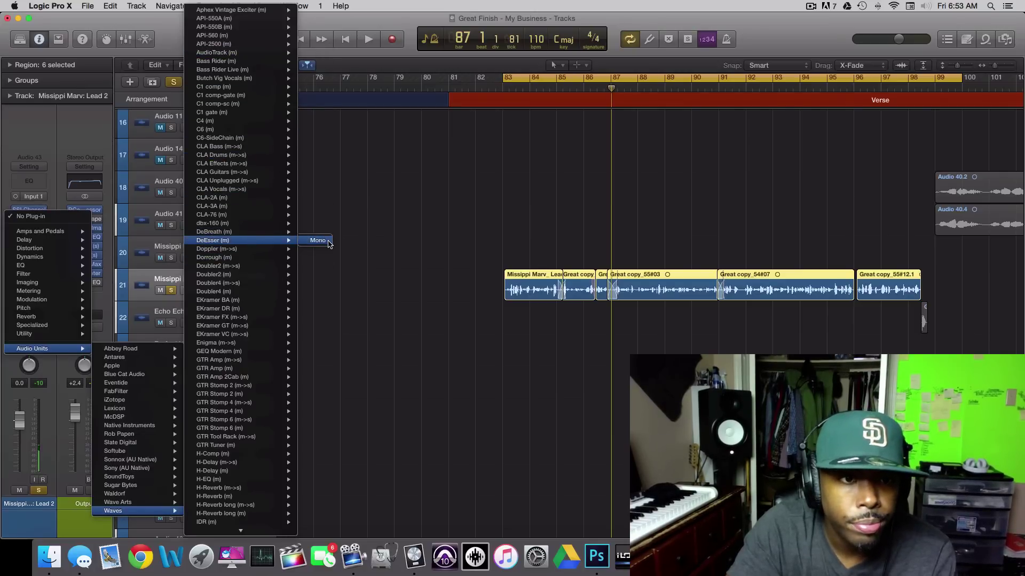
left_click(318, 241)
- Lower the DeEsser threshold to about -21 during playback and move the plug-in ahead of SSLChannel in the chain
key("space")
left_click_drag(80, 128, 95, 151)
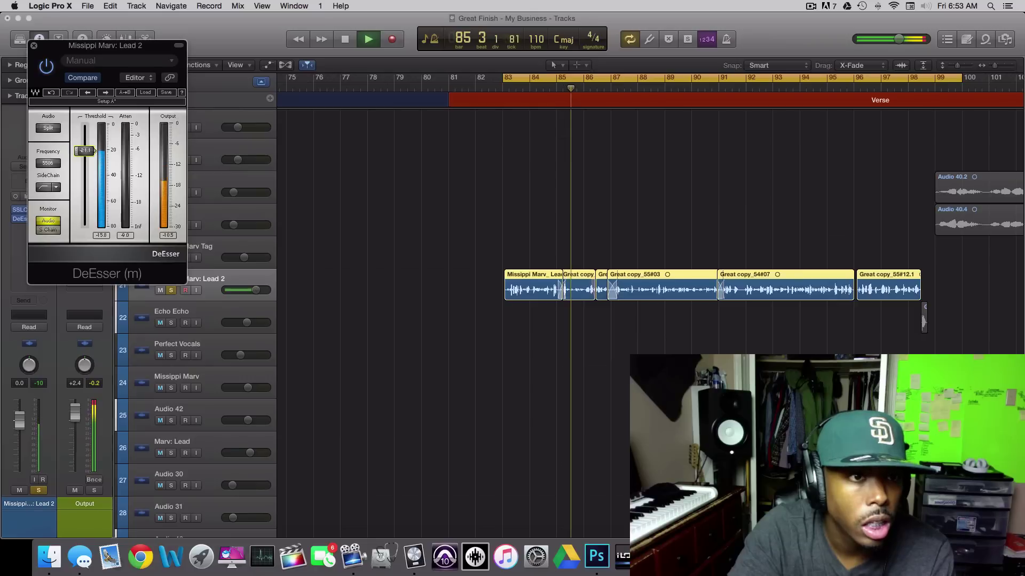
left_click(34, 46)
key("space")
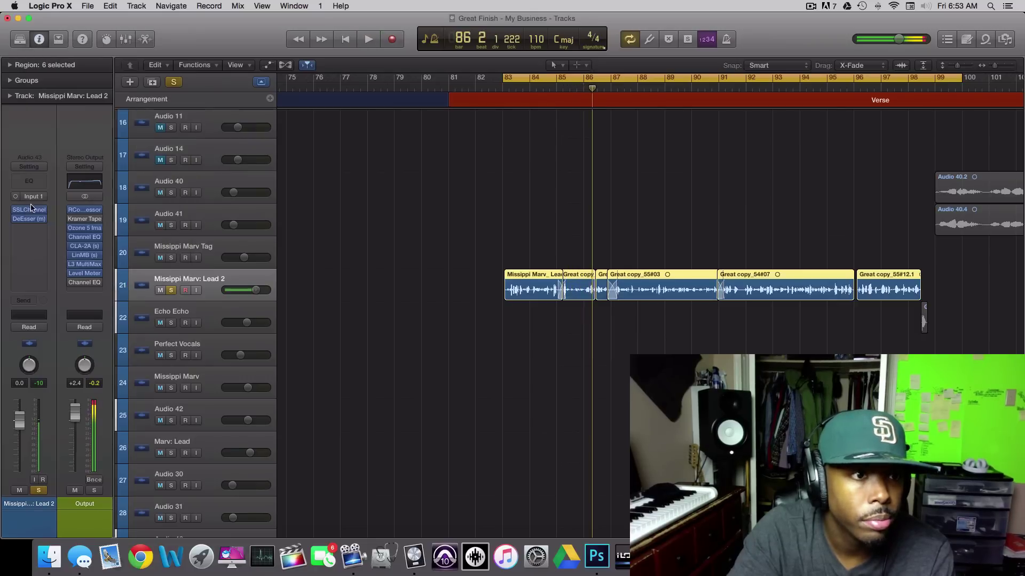
left_click_drag(31, 219, 31, 202)
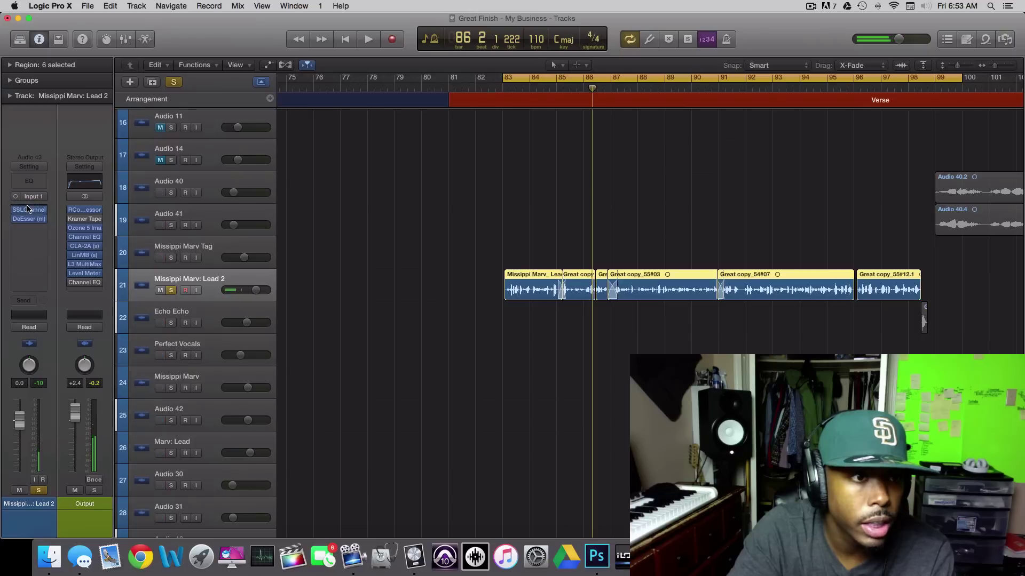
left_click_drag(32, 208, 31, 207)
- Insert the mono Waves CLA-2A compressor after SSLChannel on Lead 2
left_click(31, 228)
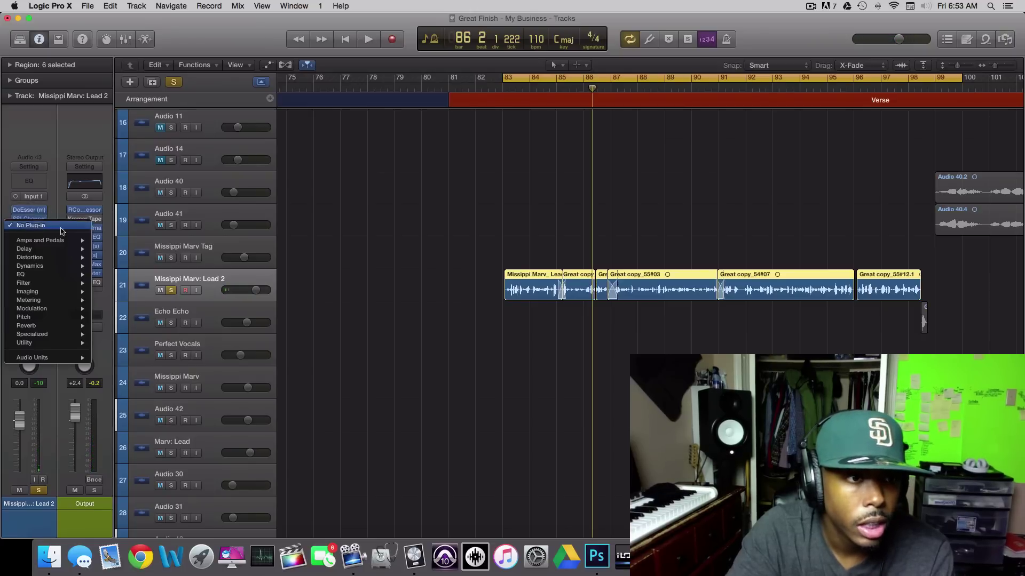
mouse_move(53, 357)
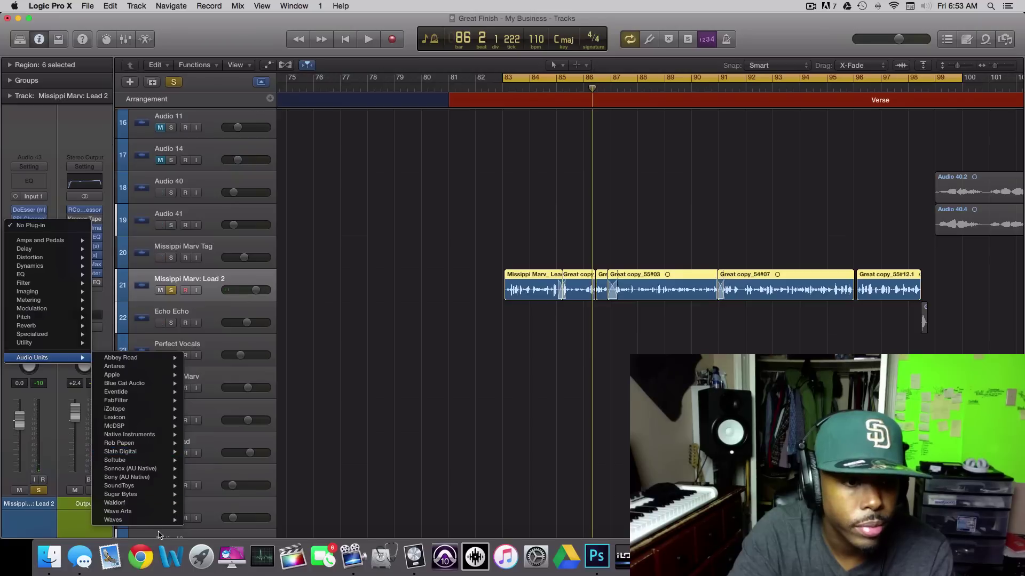
mouse_move(160, 520)
mouse_move(274, 200)
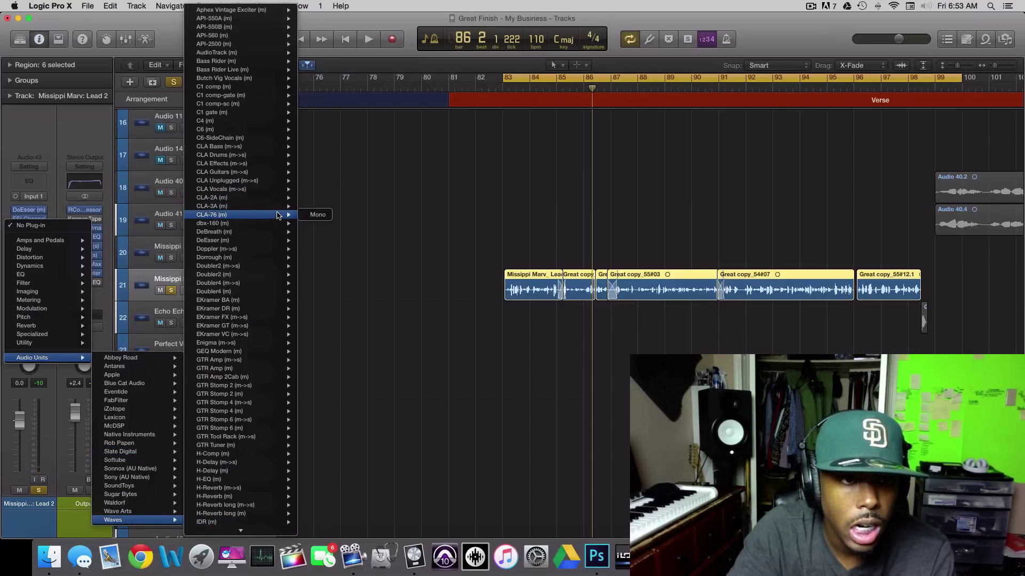
mouse_move(273, 219)
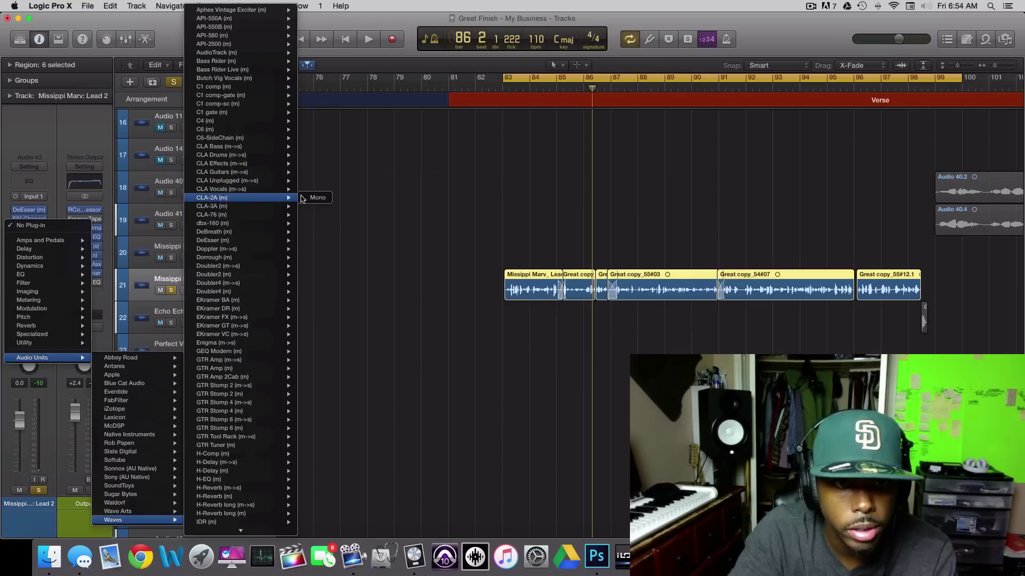
left_click(308, 198)
- Set the CLA-2A's peak reduction to about 49 and adjust its gain during playback, and close the plug-in
key("space")
left_click(278, 152, "alt")
mouse_move(278, 152)
left_mouse_down()
mouse_move(278, 129)
mouse_move(280, 154)
left_mouse_up()
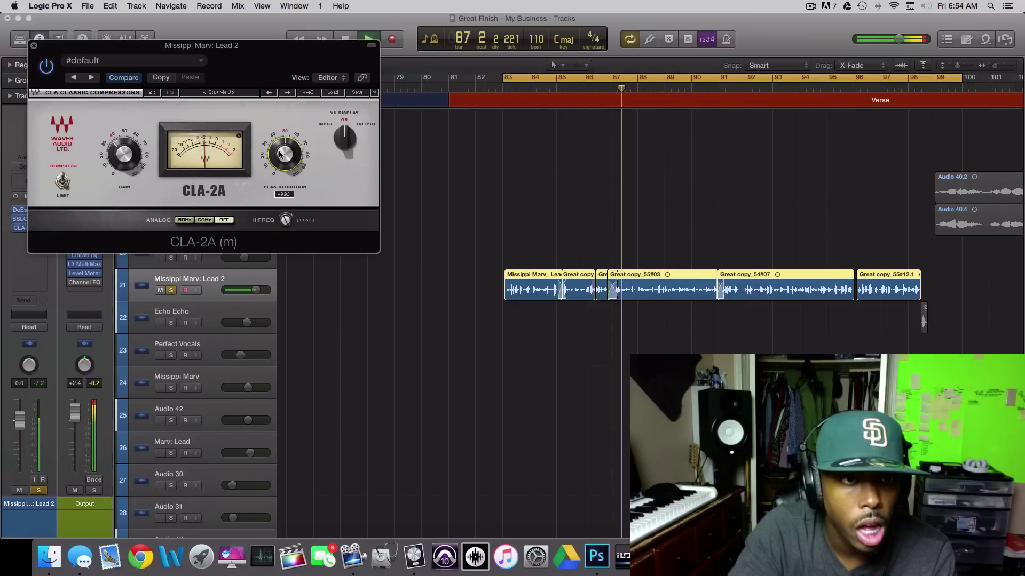
left_click(46, 66)
left_click_drag(123, 155, 124, 154)
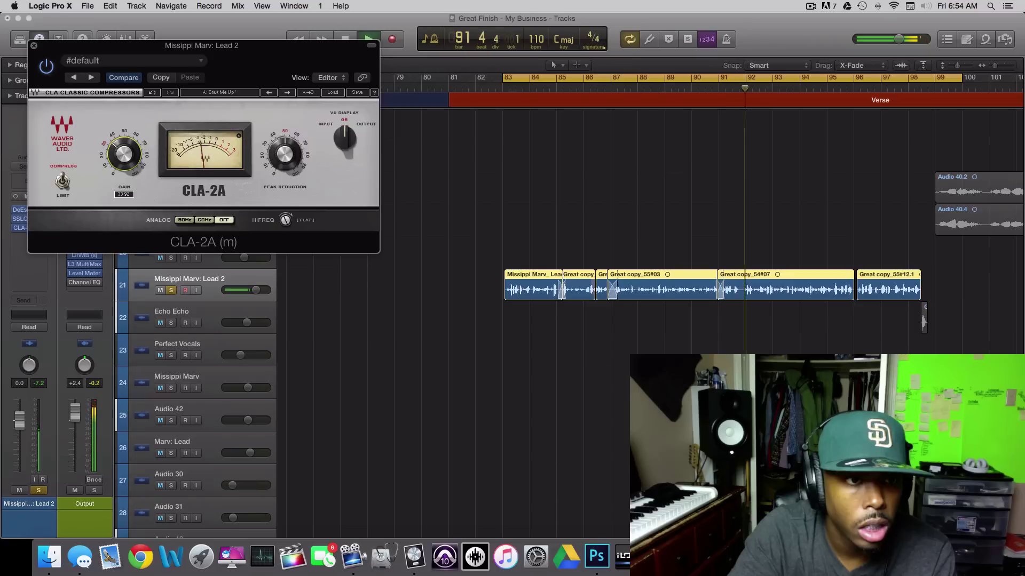
left_click_drag(112, 148, 112, 148)
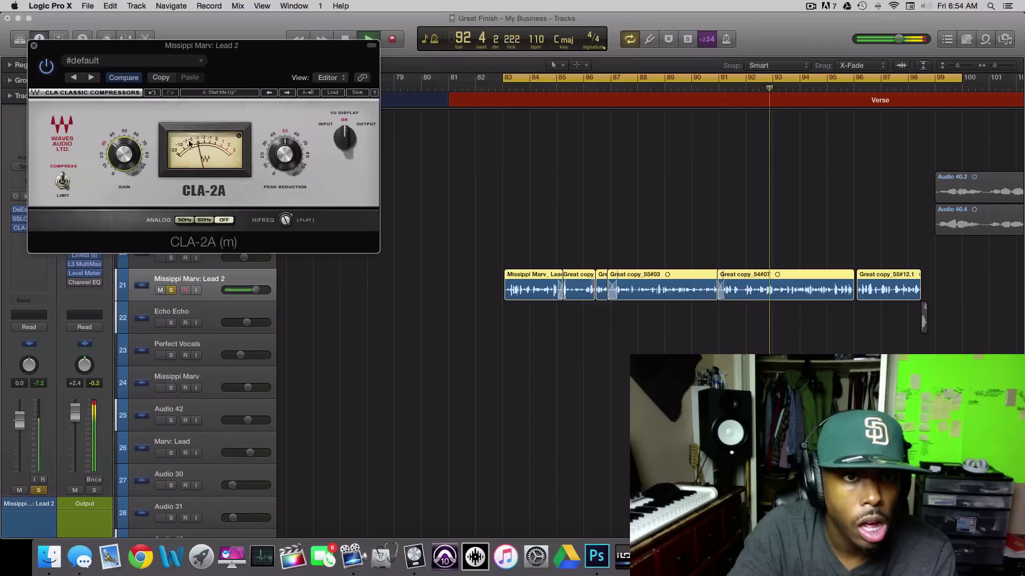
left_click_drag(283, 152, 284, 153)
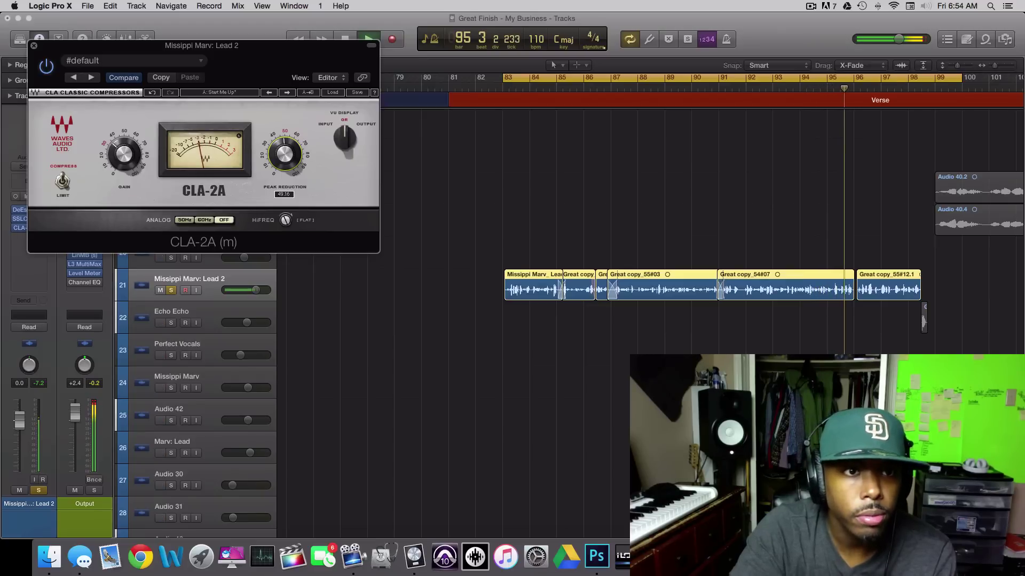
key("space")
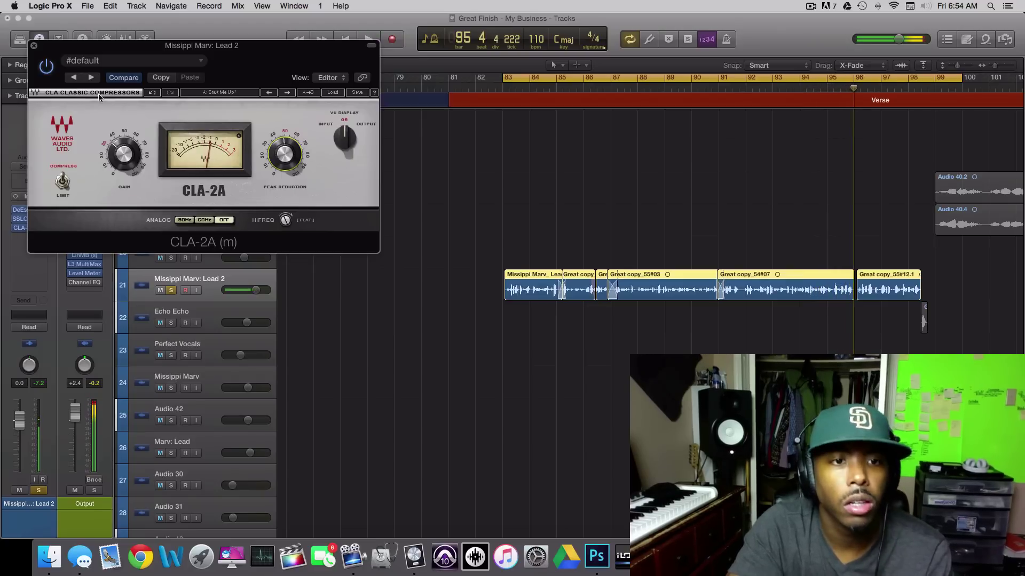
left_click(34, 45)
- Save the Great Finish project
left_click(77, 6)
mouse_move(85, 6)
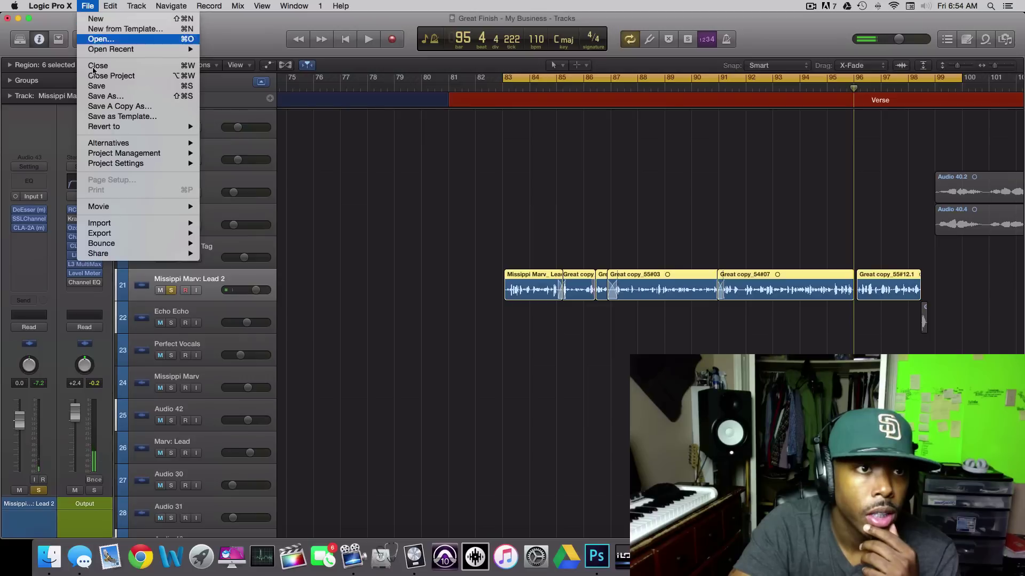
left_click(94, 86)
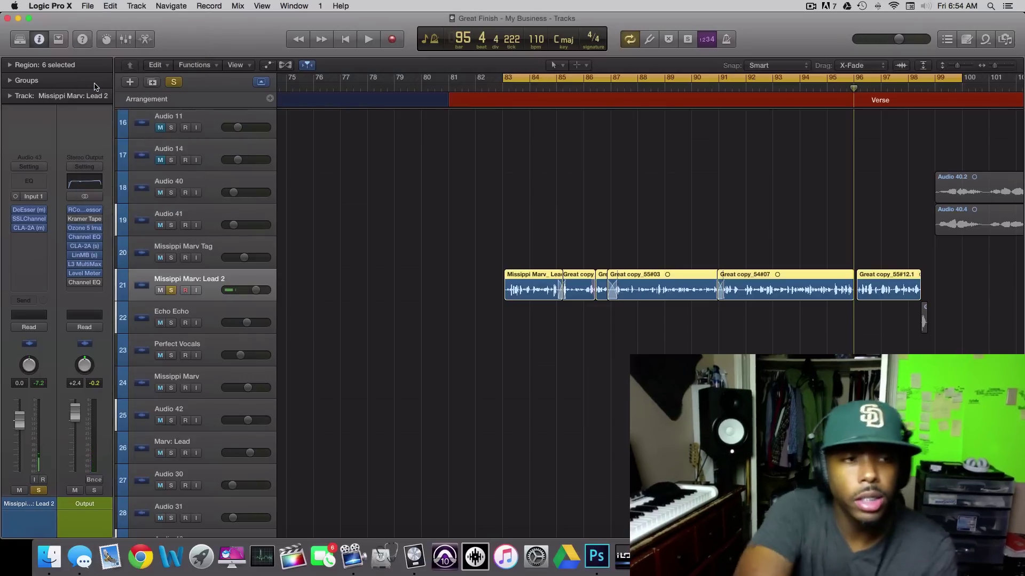
left_click(32, 236)
left_click(45, 156)
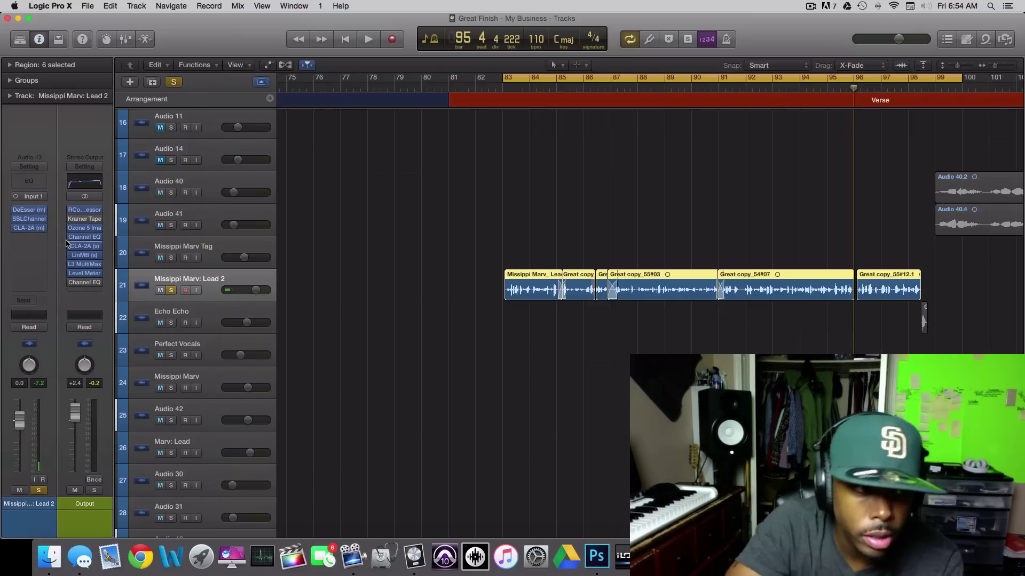
left_click(36, 241)
left_click(36, 241)
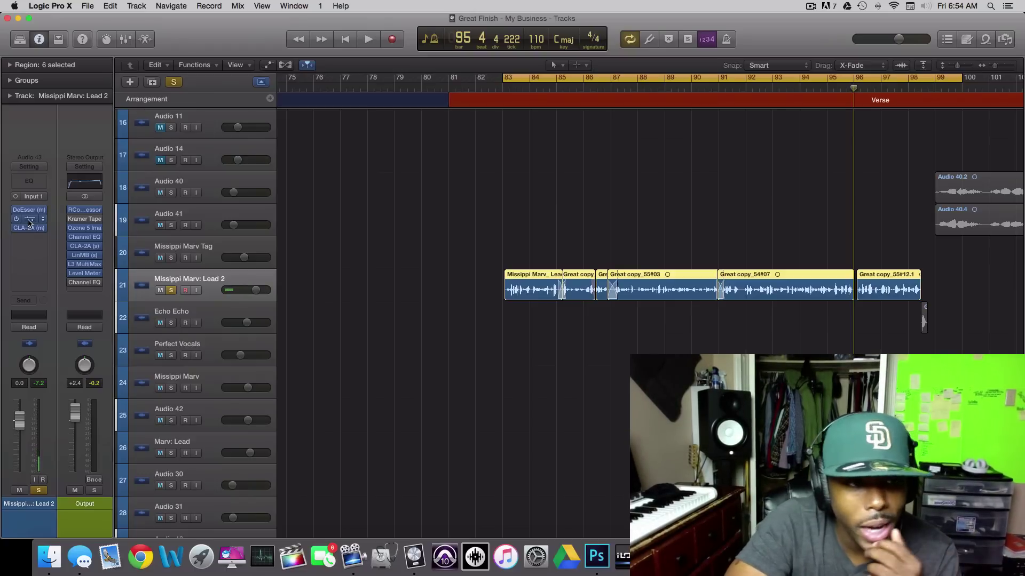
left_click(29, 247)
mouse_move(70, 370)
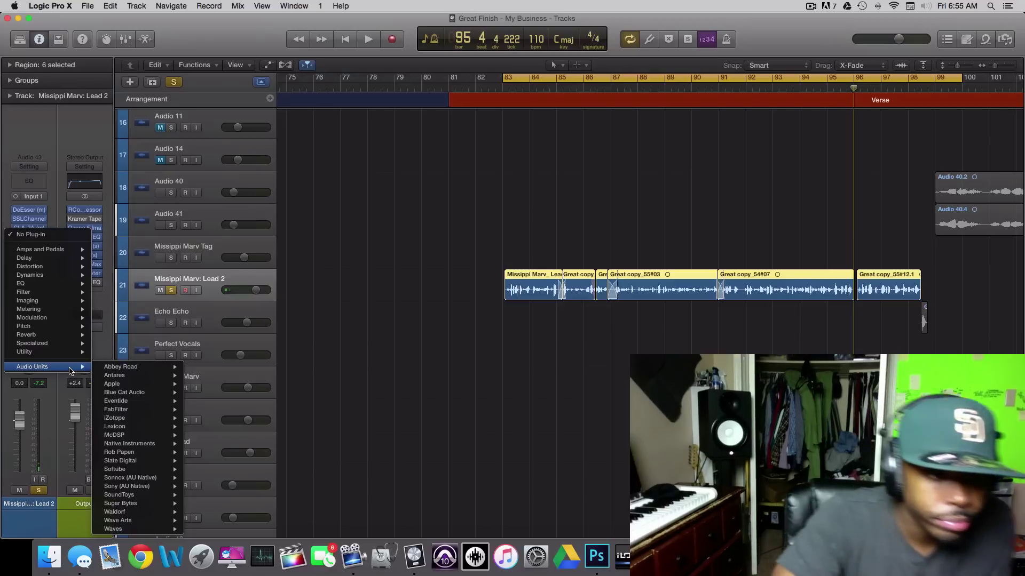
mouse_move(126, 432)
left_click(66, 128)
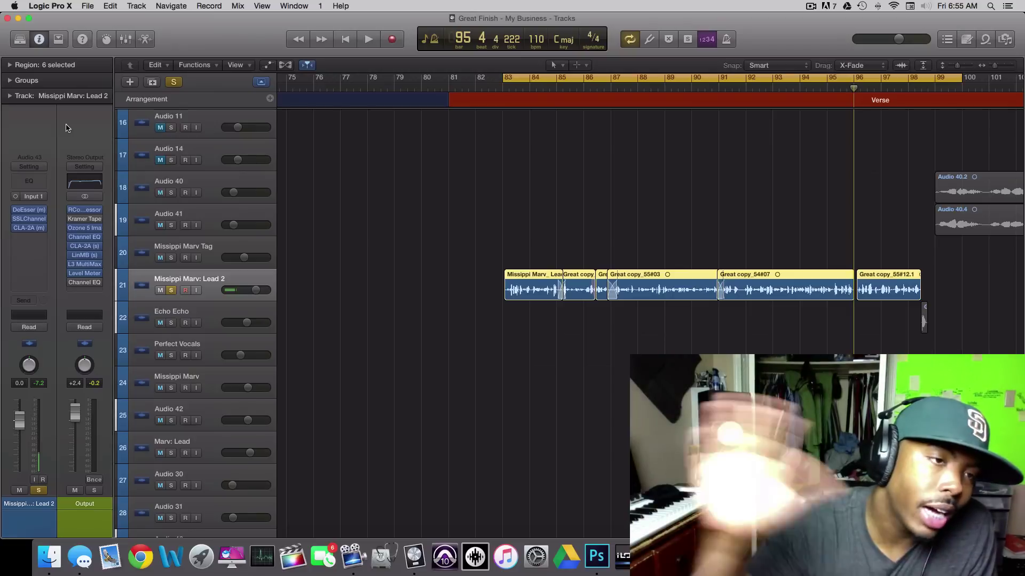
- Insert the mono McDSP Analog Channel AC202 on Lead 2 and move it to the start of the plug-in chain
left_click(22, 238)
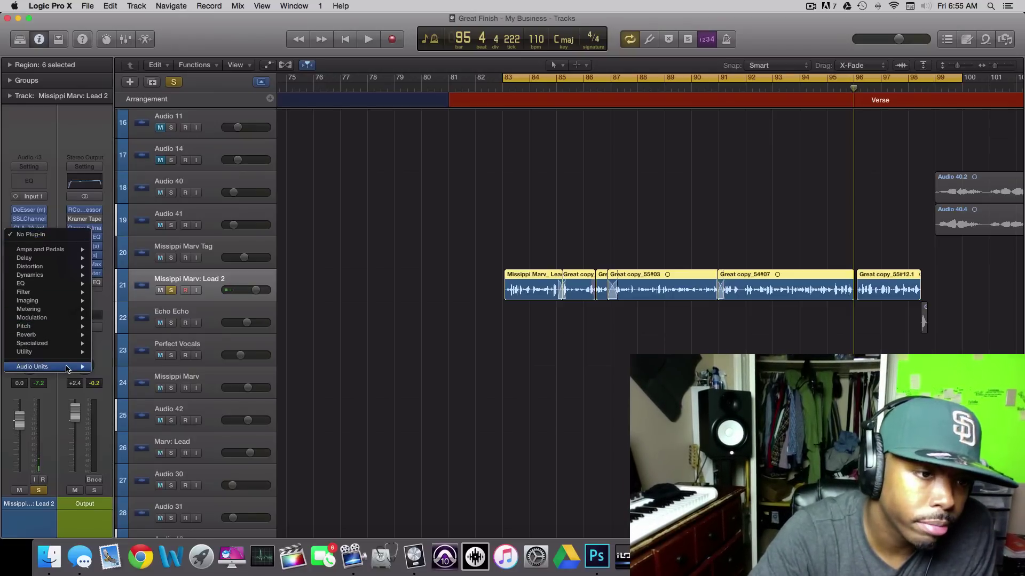
mouse_move(151, 431)
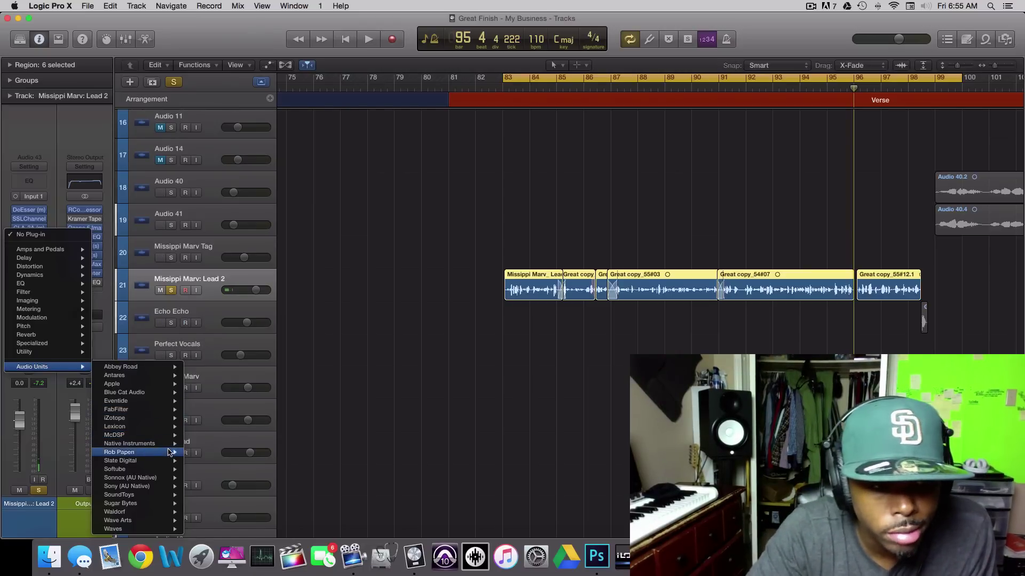
mouse_move(281, 368)
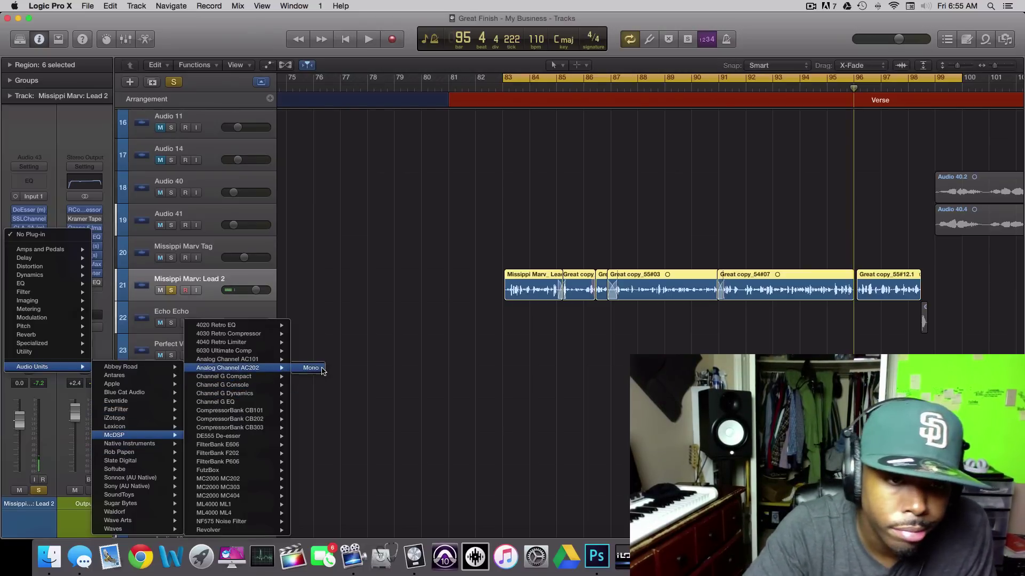
left_click(318, 369)
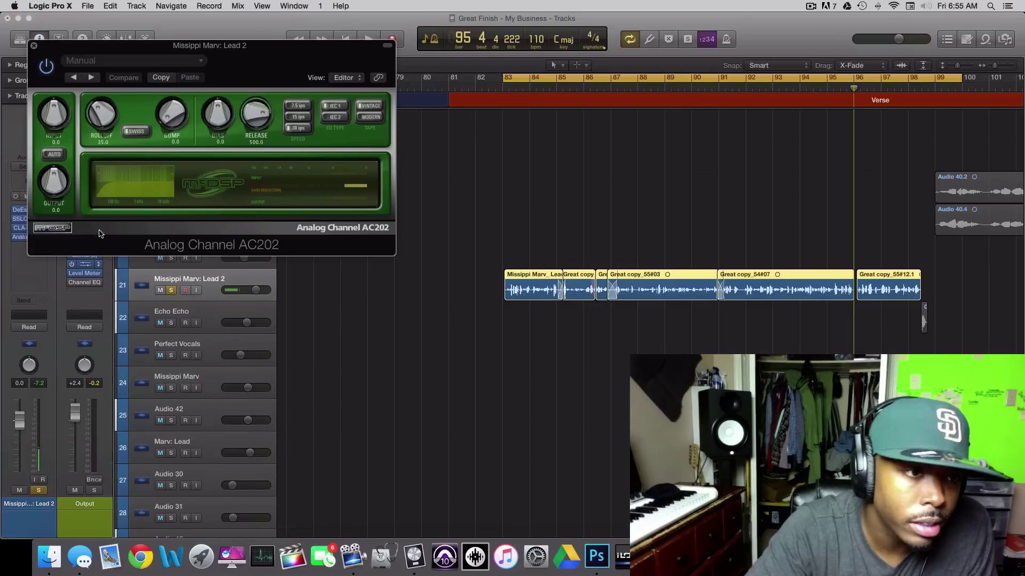
left_click(34, 45)
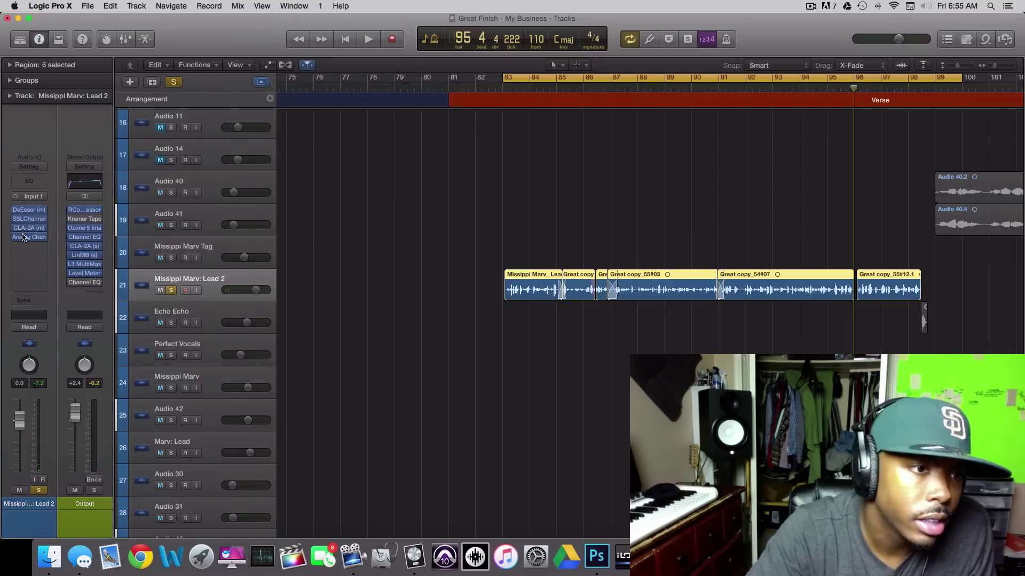
left_click_drag(24, 219, 26, 207)
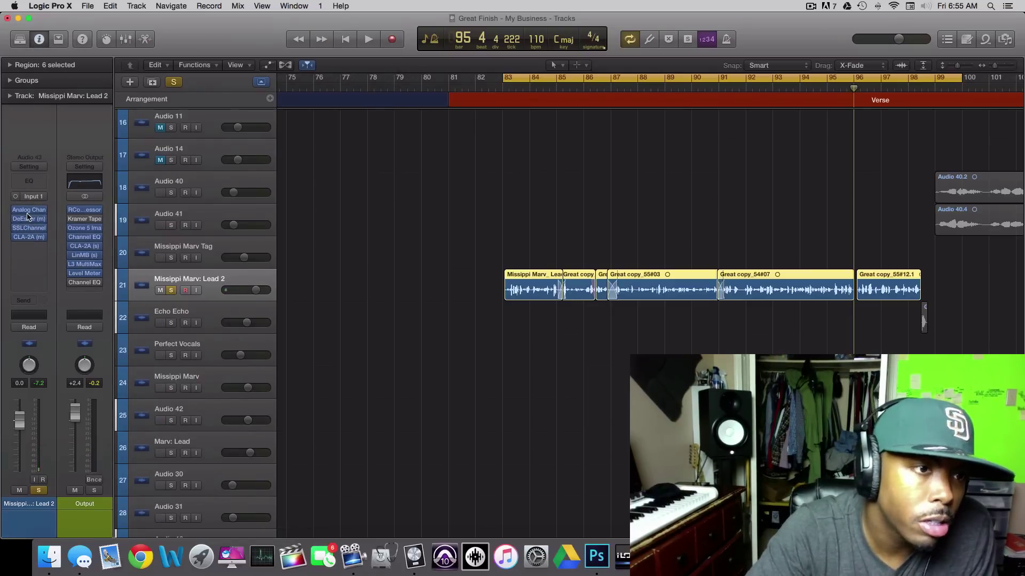
- Open the Analog Channel AC202, raise its rolloff to 100 and choose the USA-A option
left_click(30, 211)
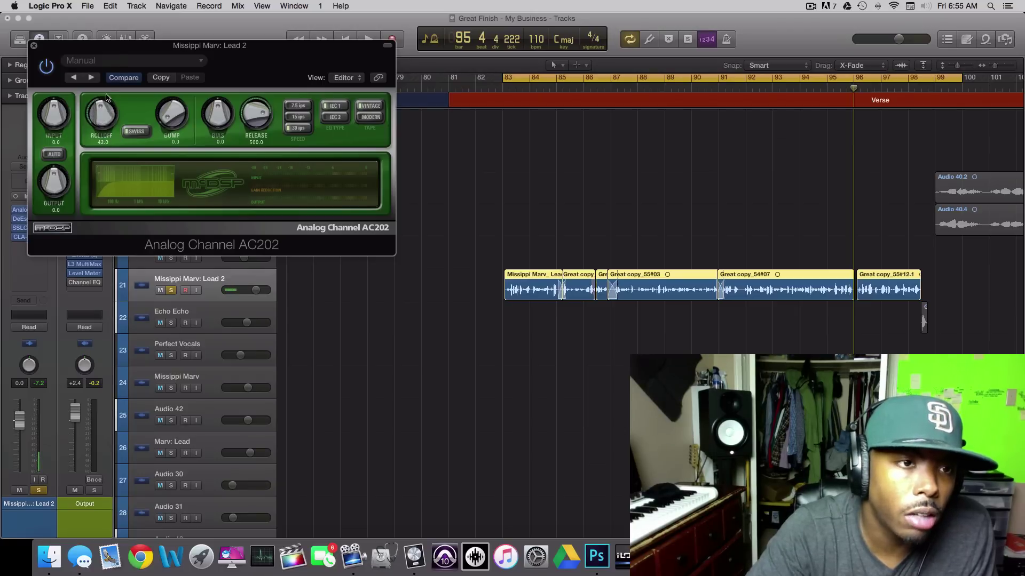
left_click_drag(104, 107, 111, 52)
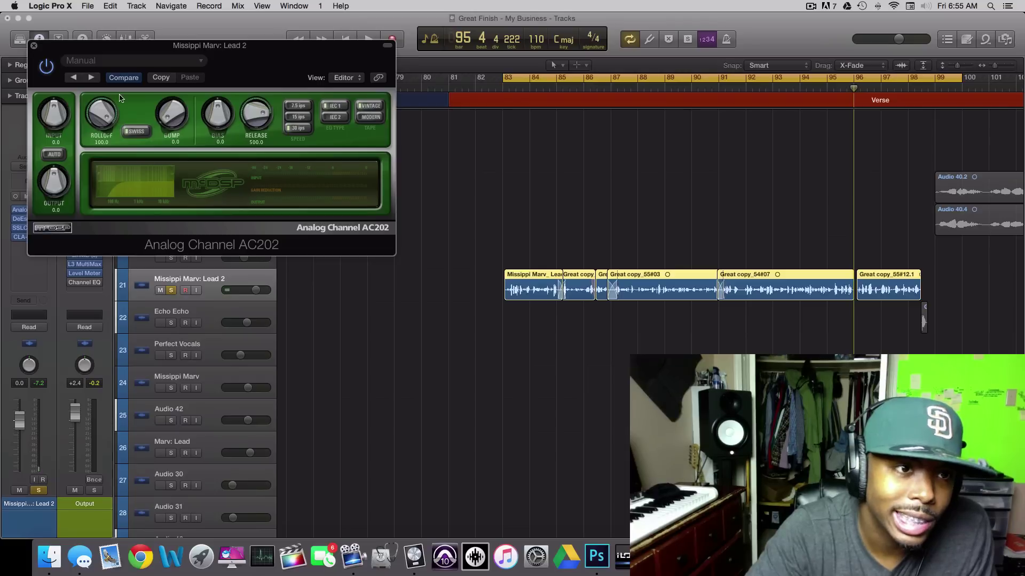
left_click(122, 129)
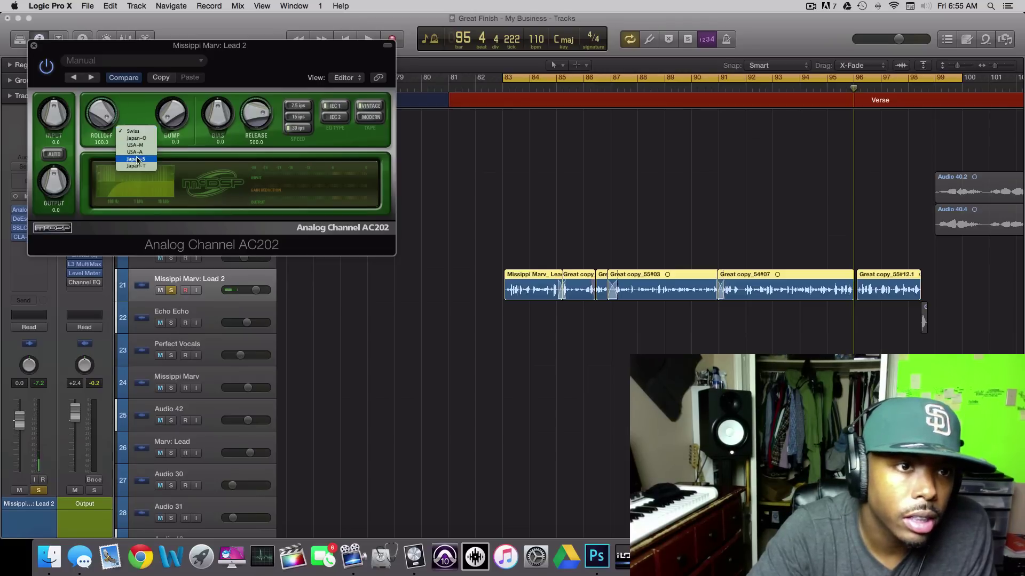
left_click(141, 146)
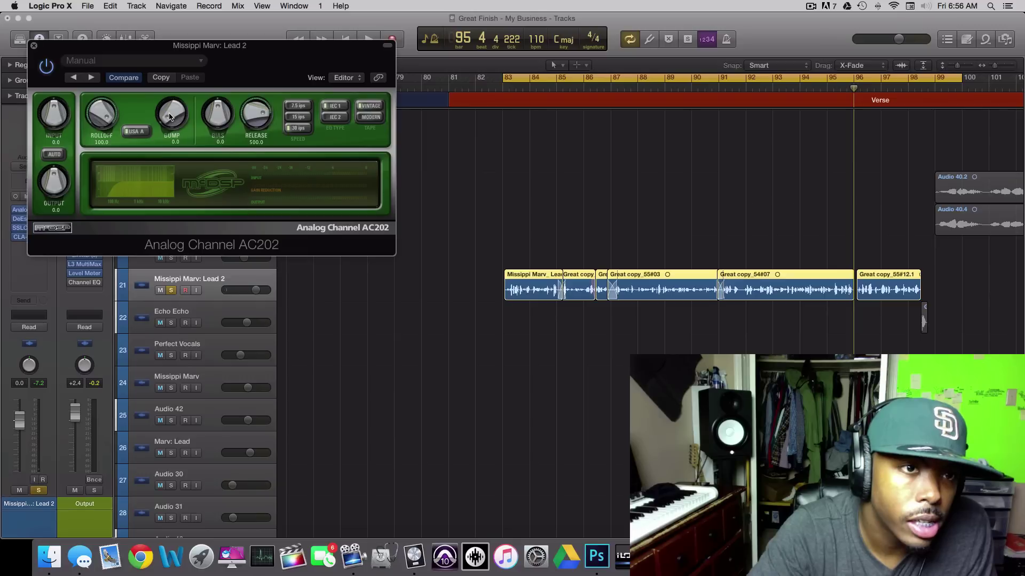
- Adjust the AC202's low-end curve with a rolloff of about 79.5 and a bump of about 34.1
mouse_move(173, 94)
left_mouse_down()
mouse_move(174, 84)
mouse_move(180, 96)
left_mouse_up()
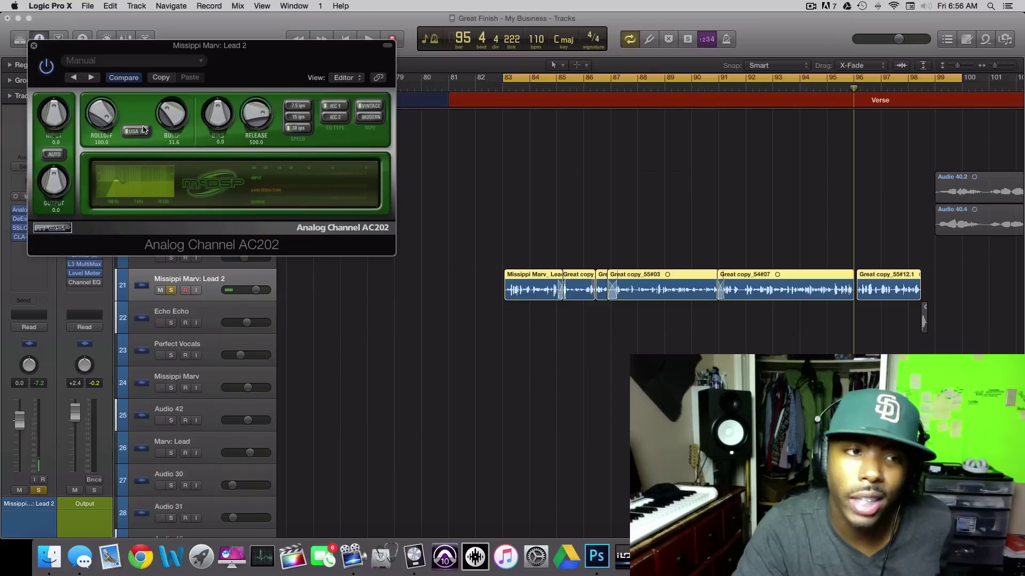
left_click_drag(104, 121, 102, 142)
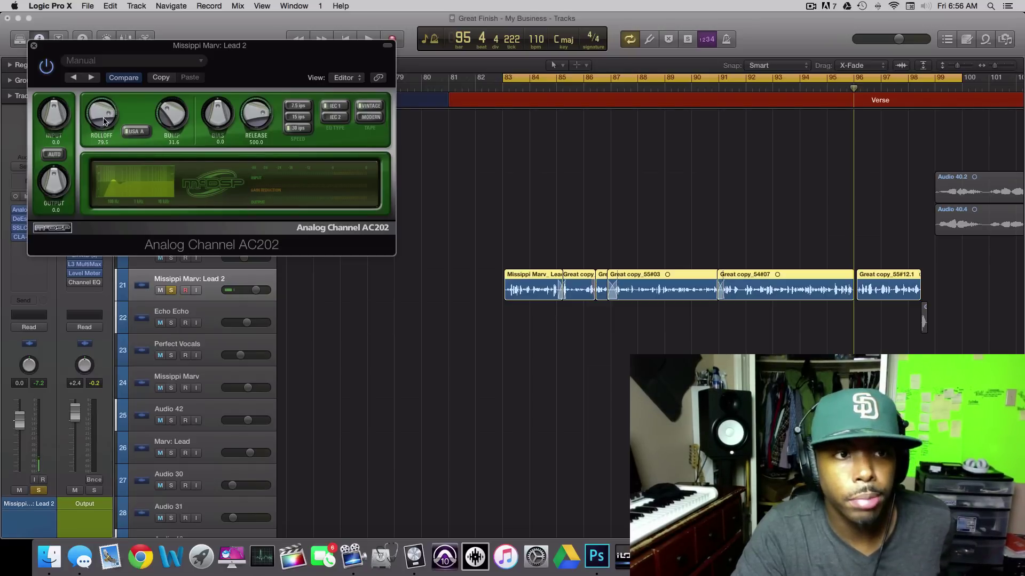
left_click_drag(182, 110, 186, 108)
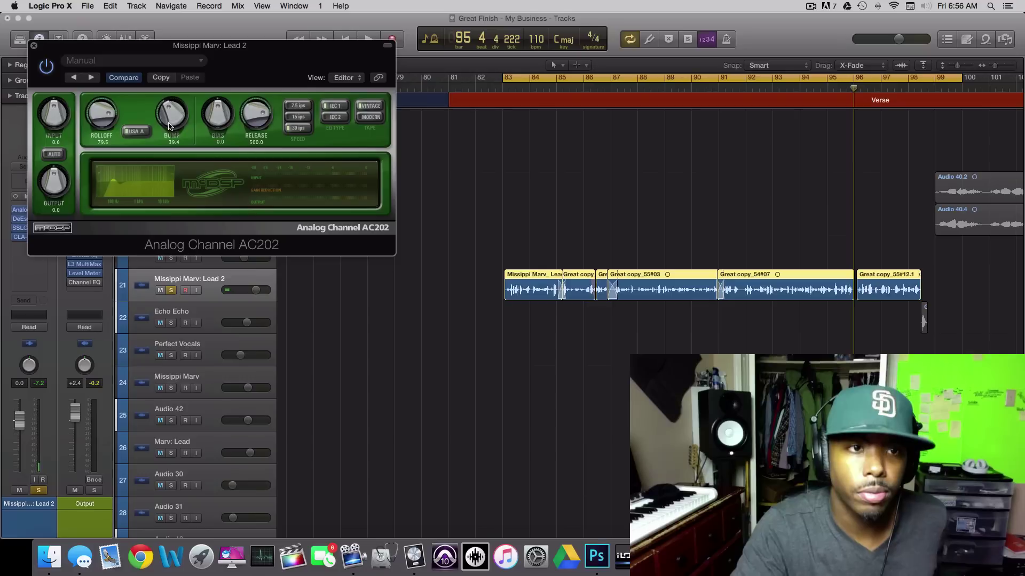
left_click_drag(172, 123, 171, 127)
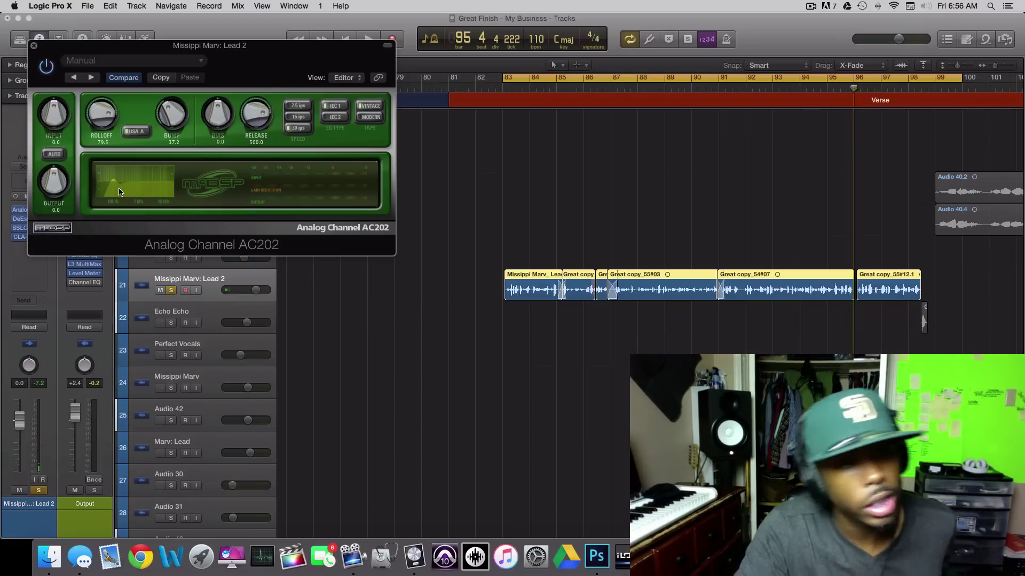
left_click_drag(164, 121, 164, 126)
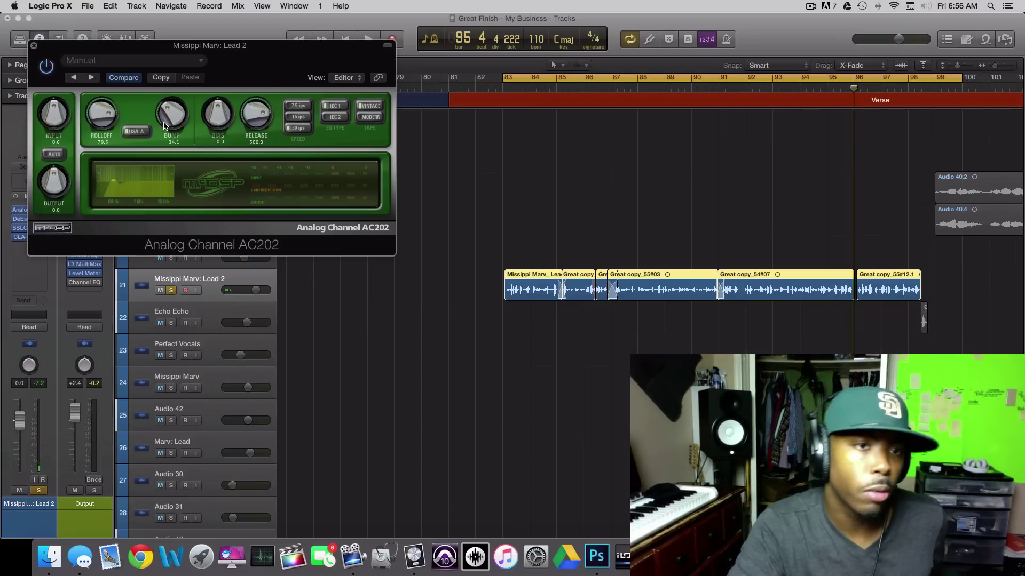
- Set the AC202's release to about 56 and bias to about 12 during playback, and close the plug-in
left_click_drag(373, 59, 426, 81)
left_click(369, 40)
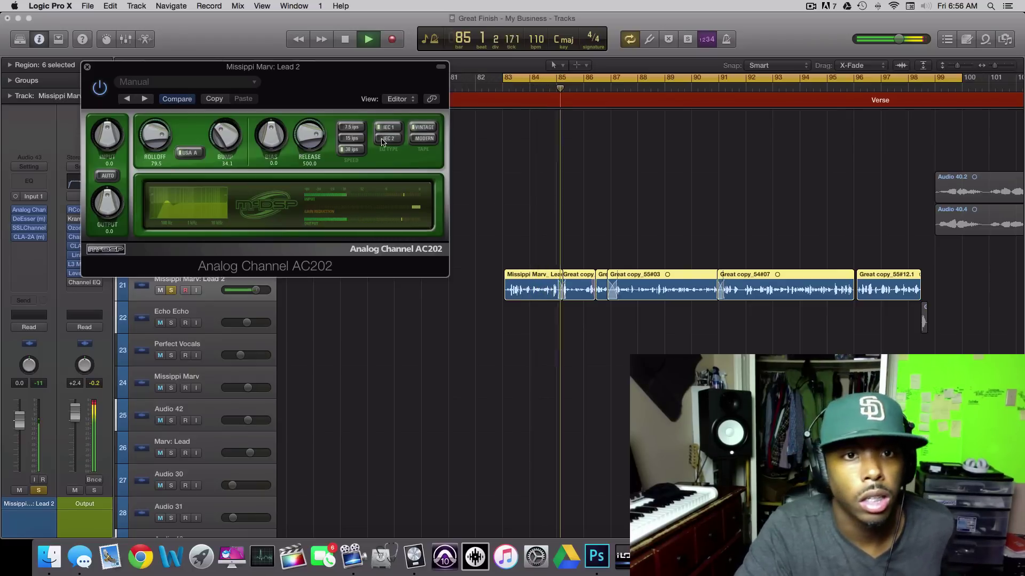
left_click_drag(311, 140, 328, 242)
left_click_drag(314, 144, 313, 88)
left_click_drag(271, 136, 290, 65)
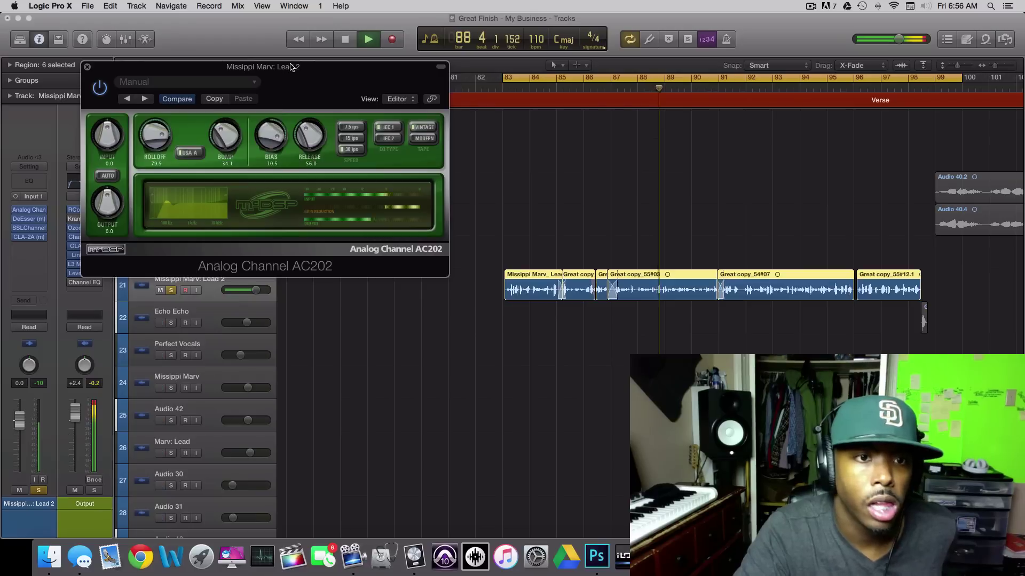
left_click_drag(271, 133, 244, 157)
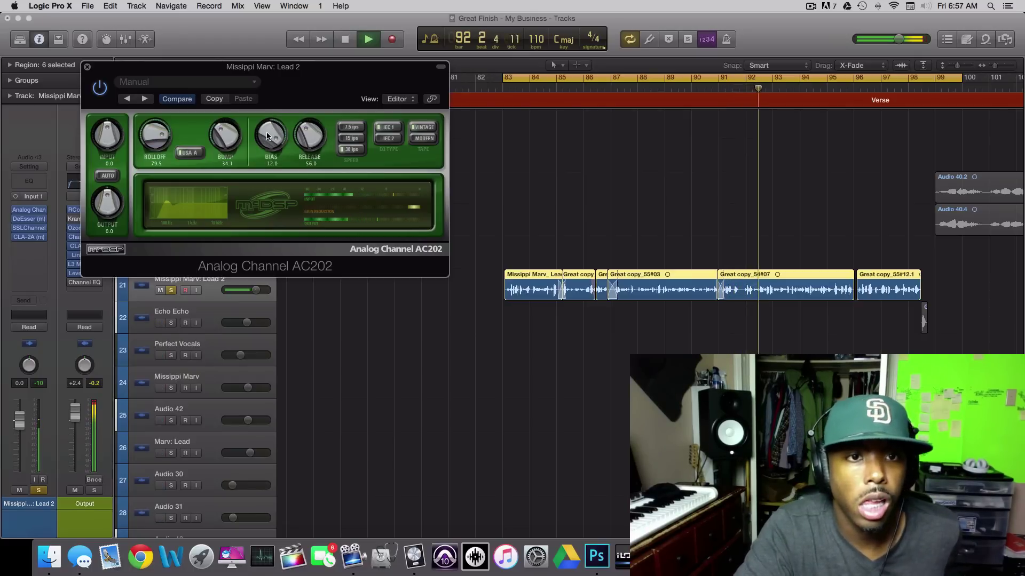
left_click(101, 92)
left_click(87, 67)
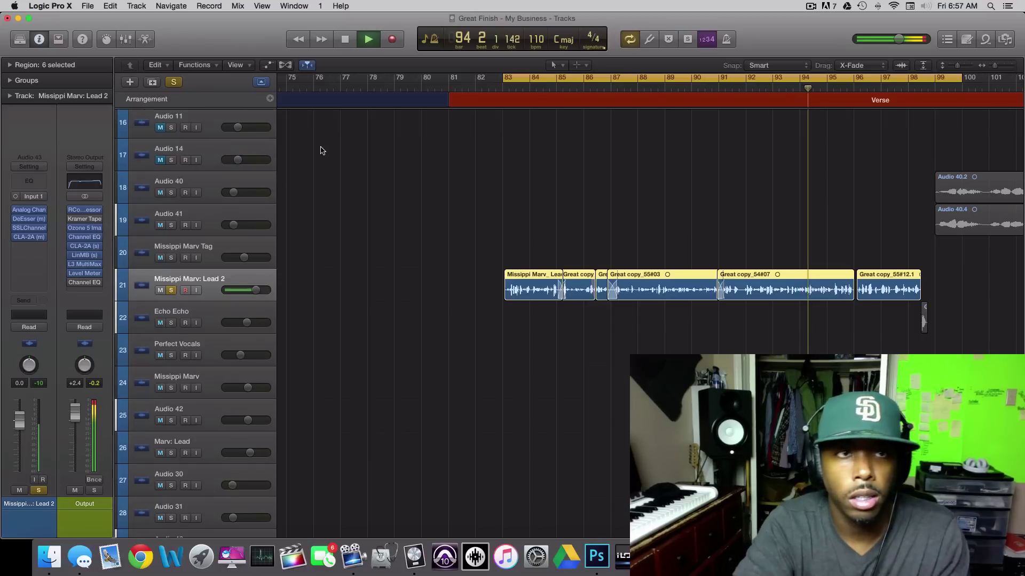
- Stop playback and save the project with the AC202 settings
key("space")
left_click(87, 8)
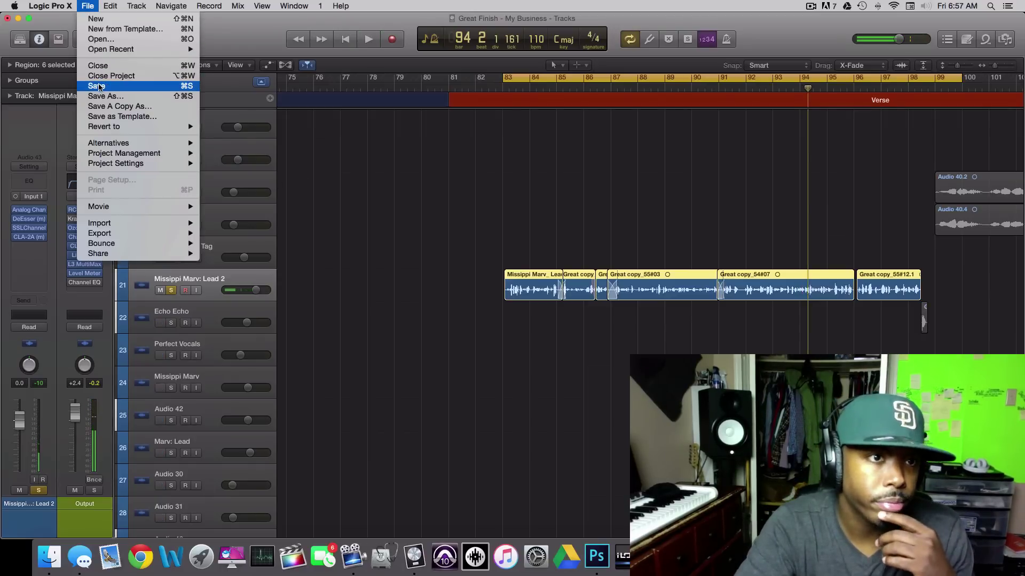
left_click(96, 87)
- Turn off solo on Lead 2 and play the start of the verse with the full mix
mouse_move(42, 233)
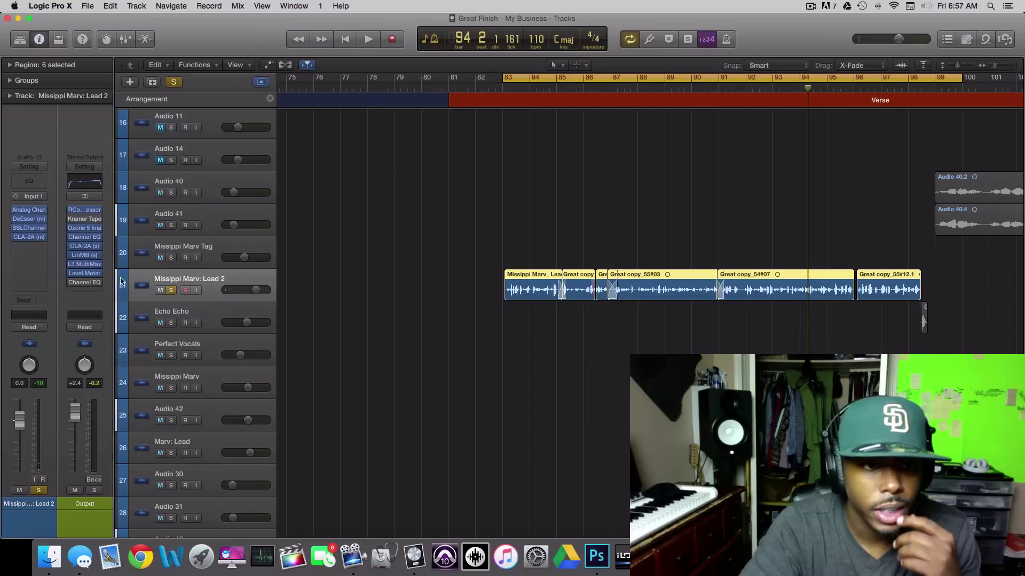
left_click(171, 290)
key("space")
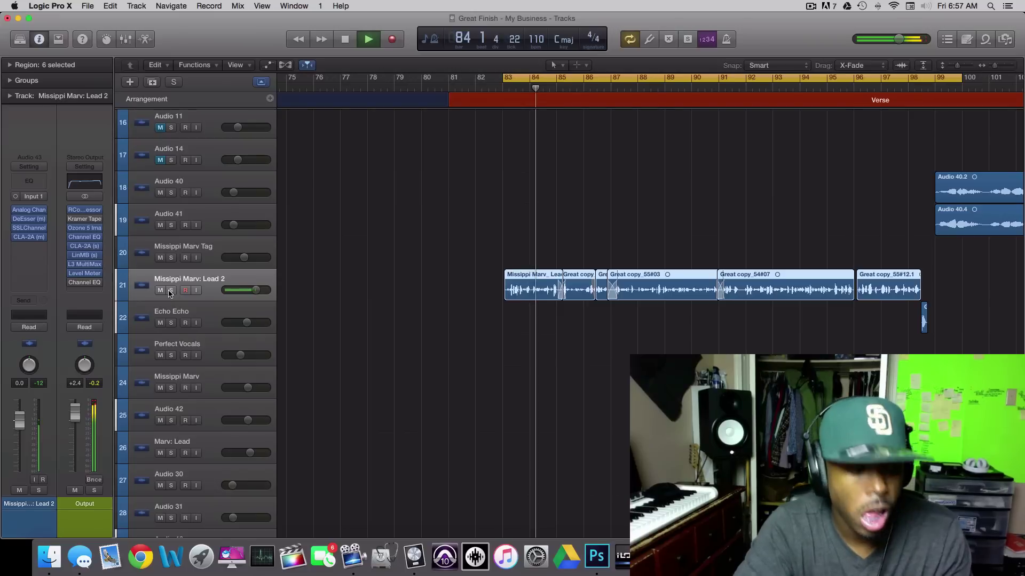
key("space")
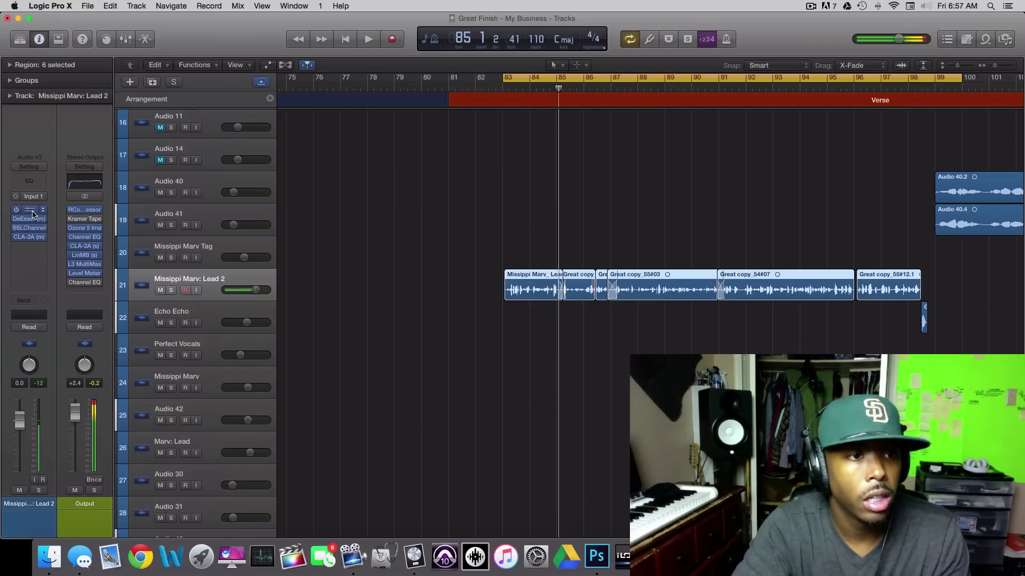
- Reopen the AC202 on Lead 2, readjust its bias while the full mix plays, and close the plug-in
left_click(33, 211)
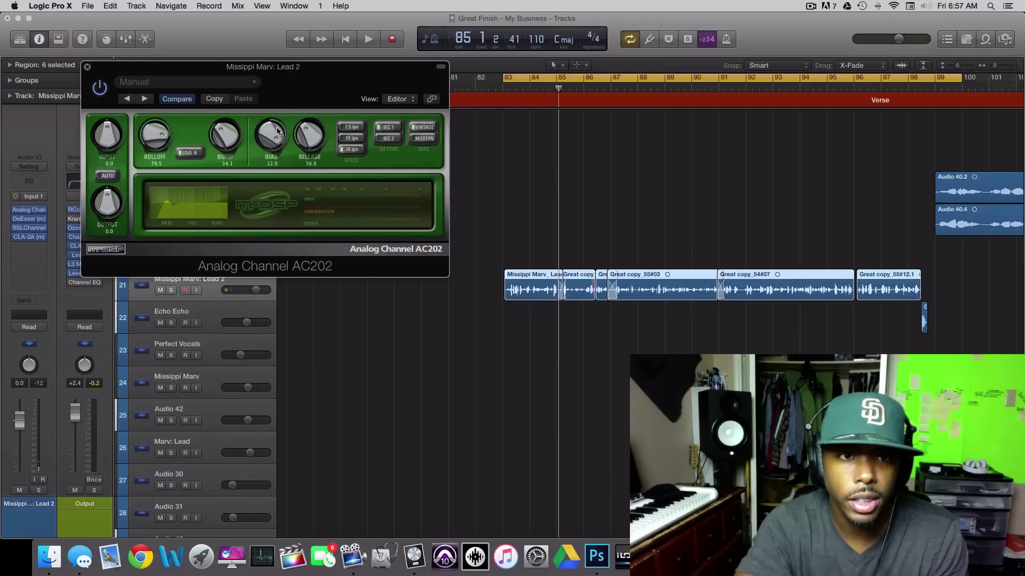
left_click_drag(274, 140, 274, 159)
key("space")
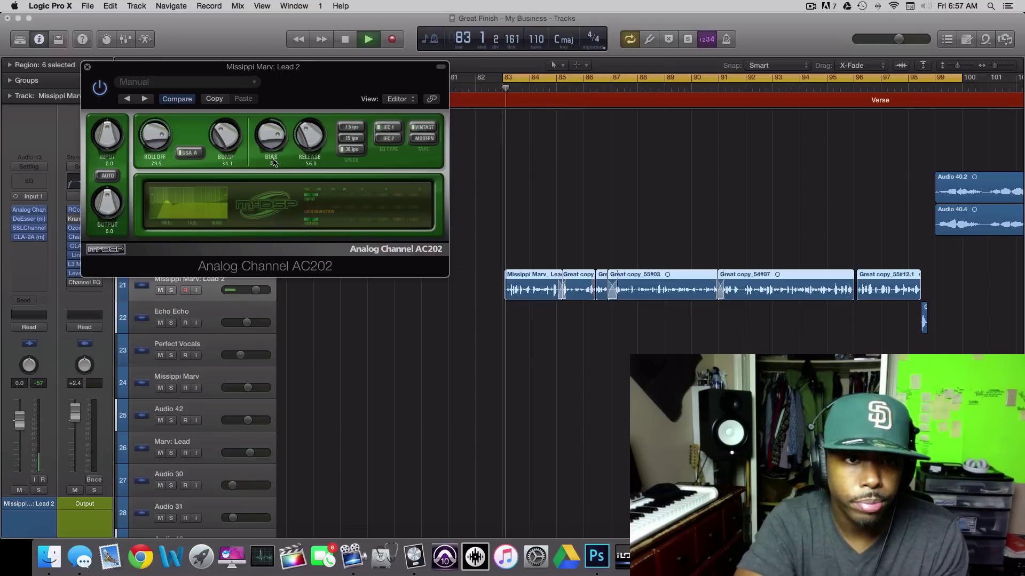
left_click_drag(270, 137, 268, 21)
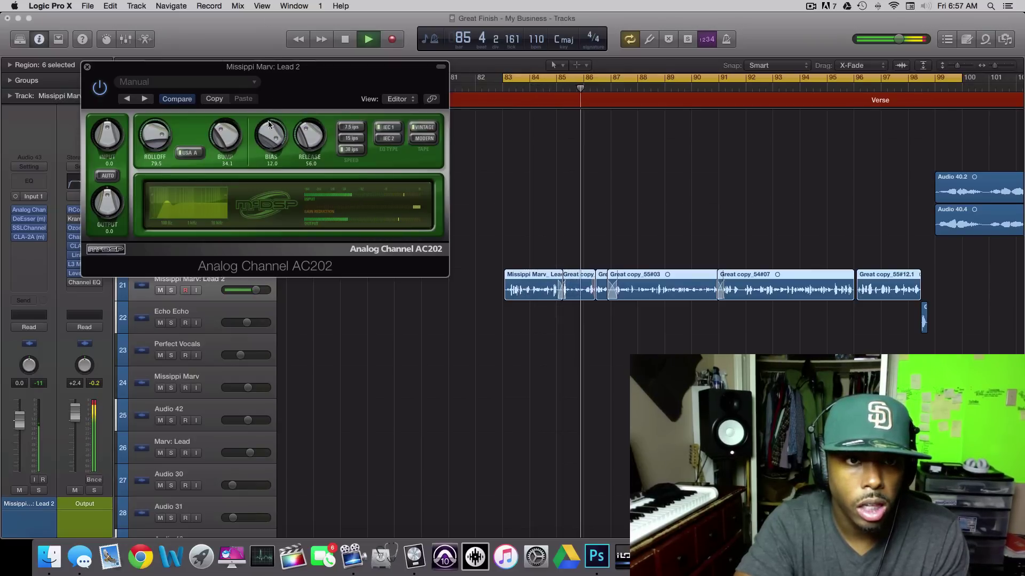
left_click_drag(271, 158, 277, 120)
left_click_drag(268, 140, 272, 167)
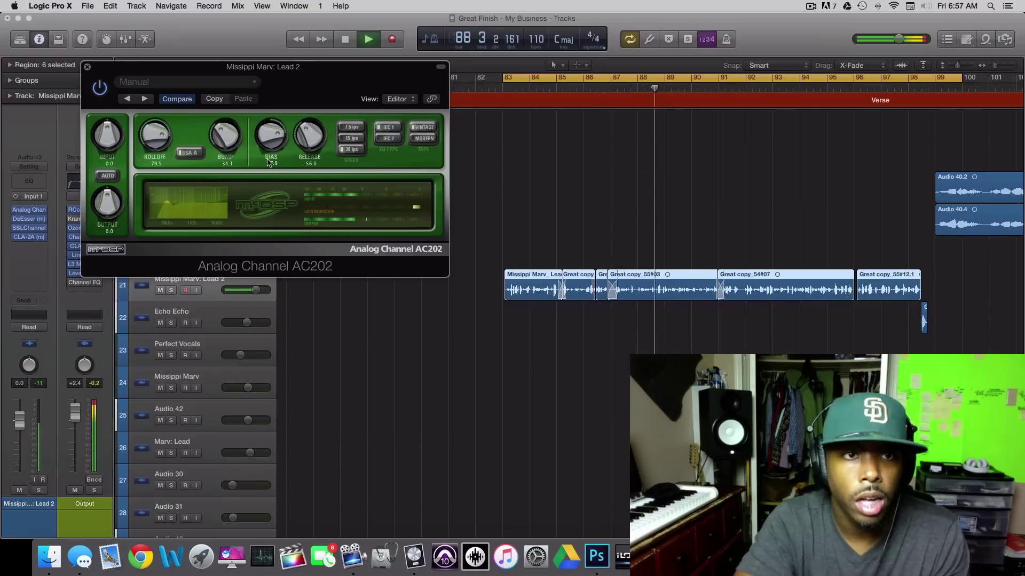
key("space")
left_click(87, 67)
- Save the project again and play the opening bars of the verse to check the vocal
left_click(87, 6)
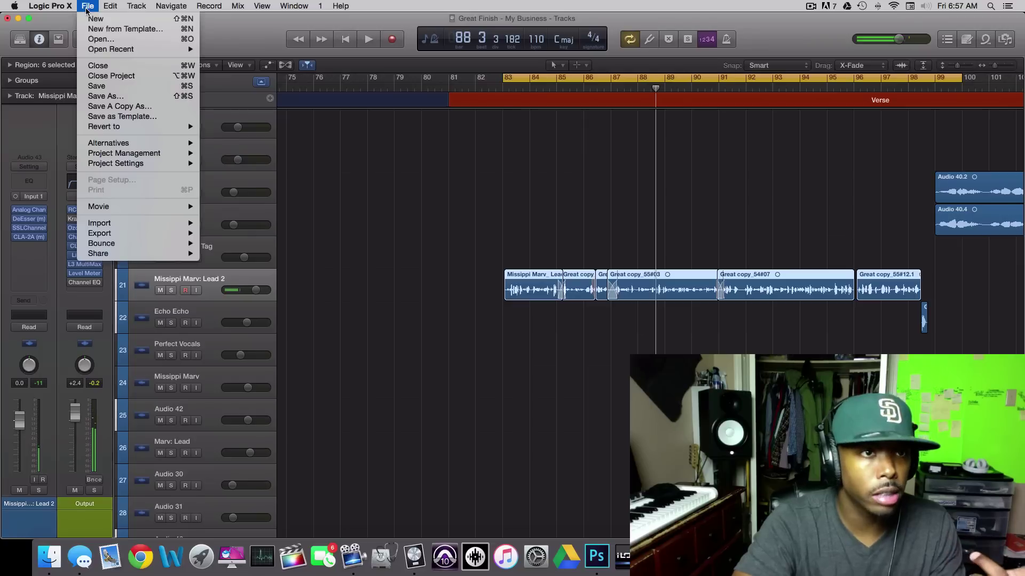
left_click(96, 87)
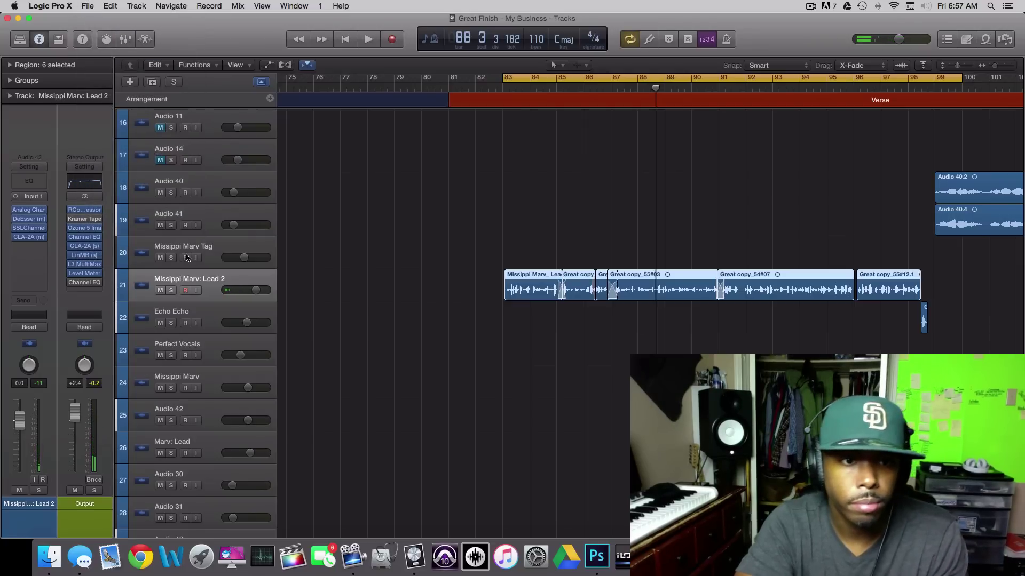
key("space")
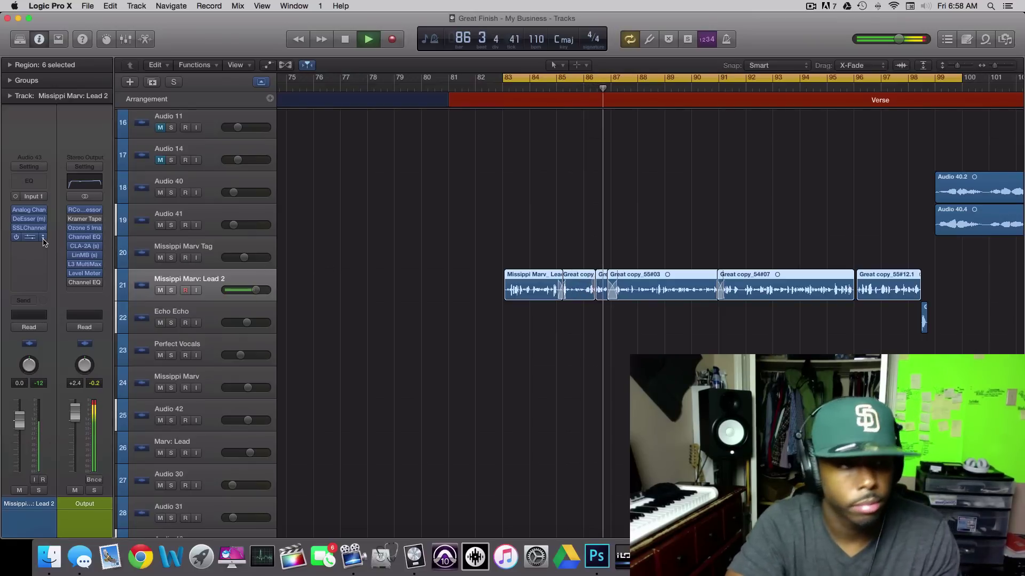
key("space")
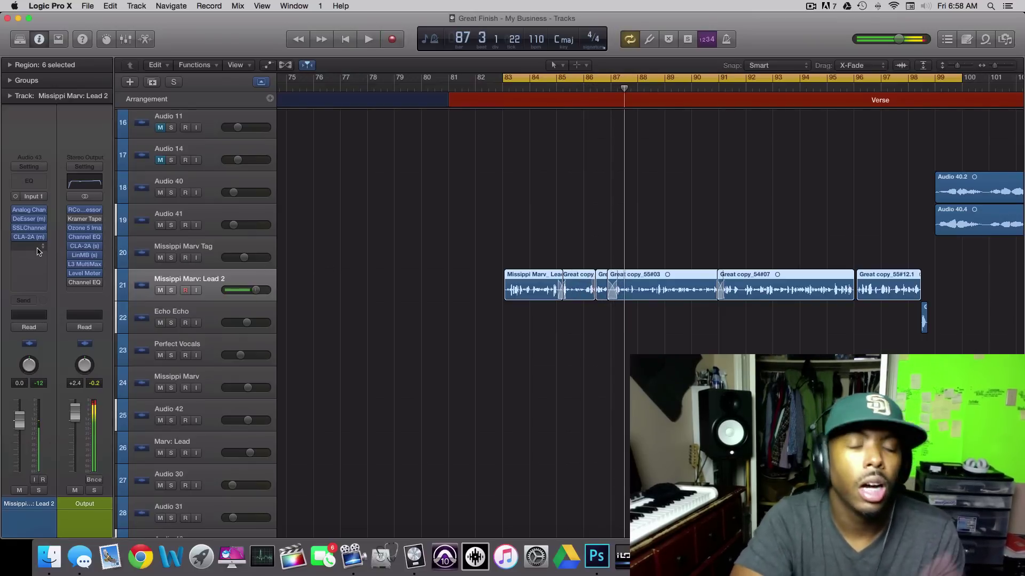
- Insert a mono Waves L1 limiter after the CLA-2A on Lead 2, with its output ceiling at -0.1
left_click(39, 246)
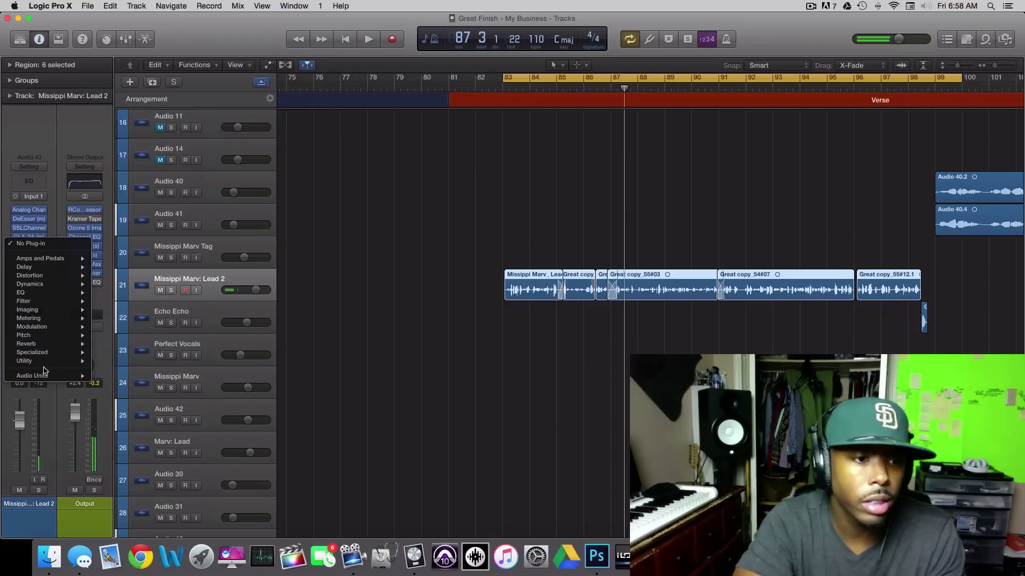
mouse_move(45, 378)
mouse_move(137, 531)
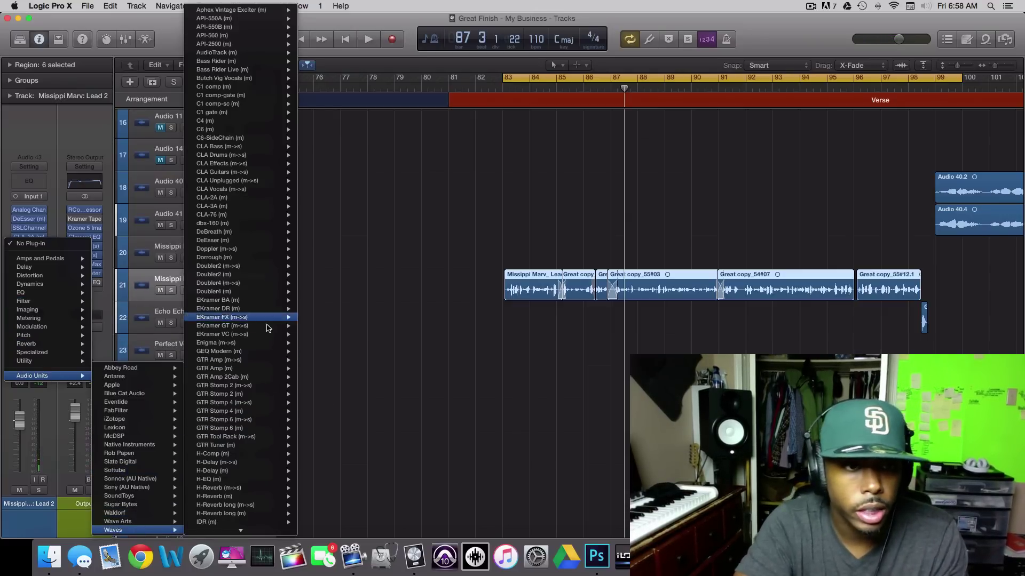
scroll(268, 325, "down", 3)
scroll(268, 327, "down", 10)
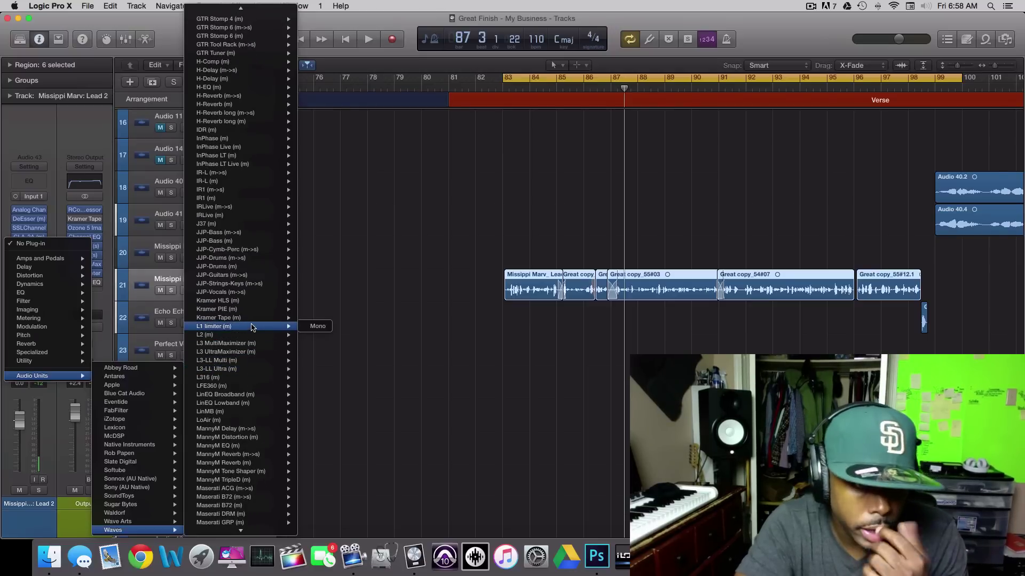
left_click(316, 327)
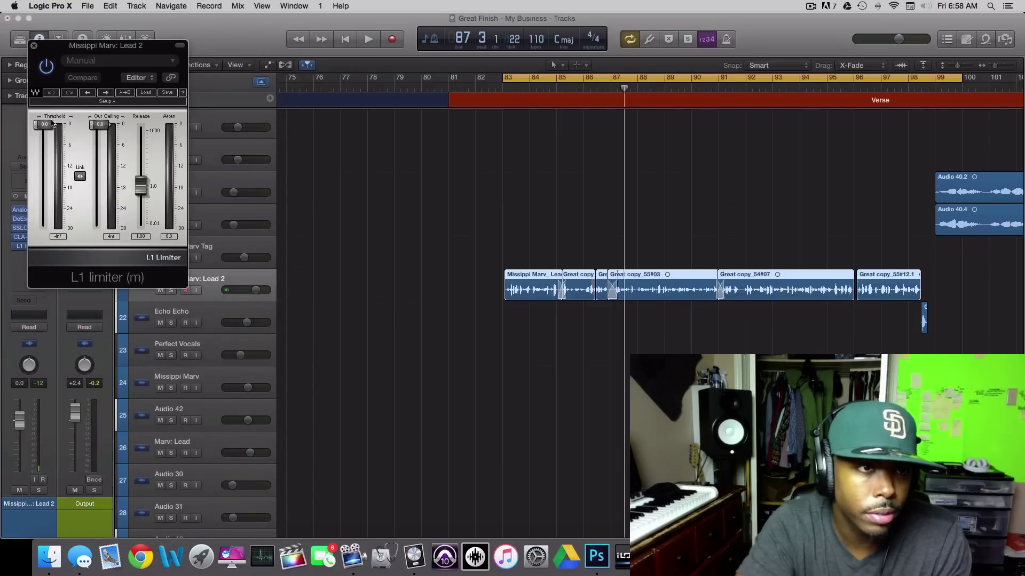
left_click_drag(79, 46, 337, 50)
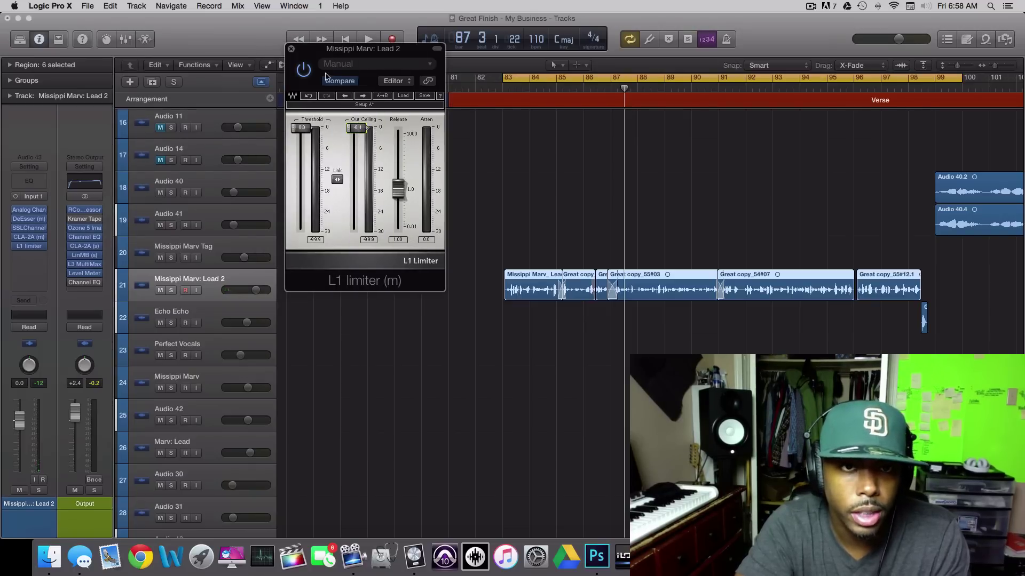
left_click_drag(326, 48, 316, 42)
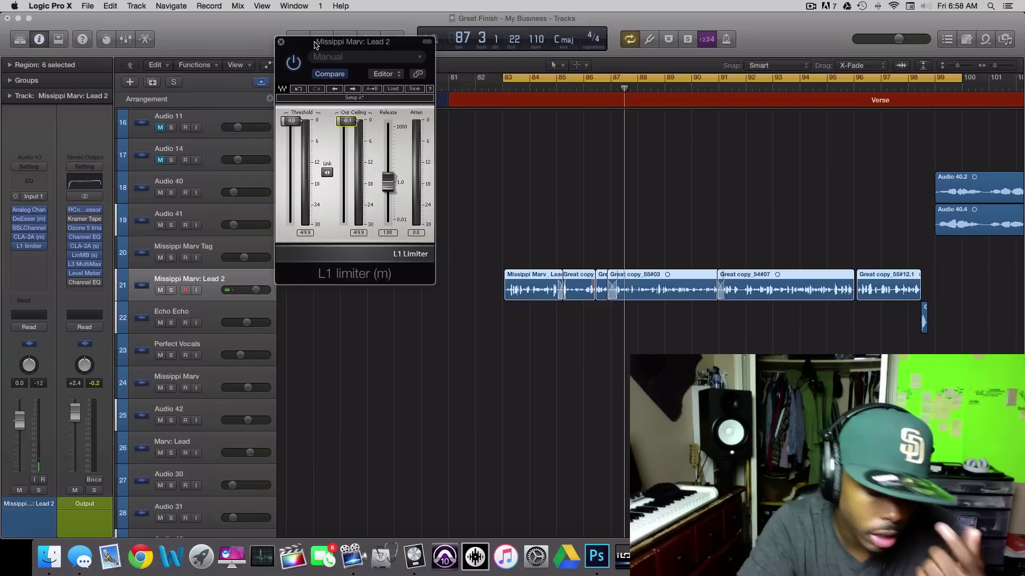
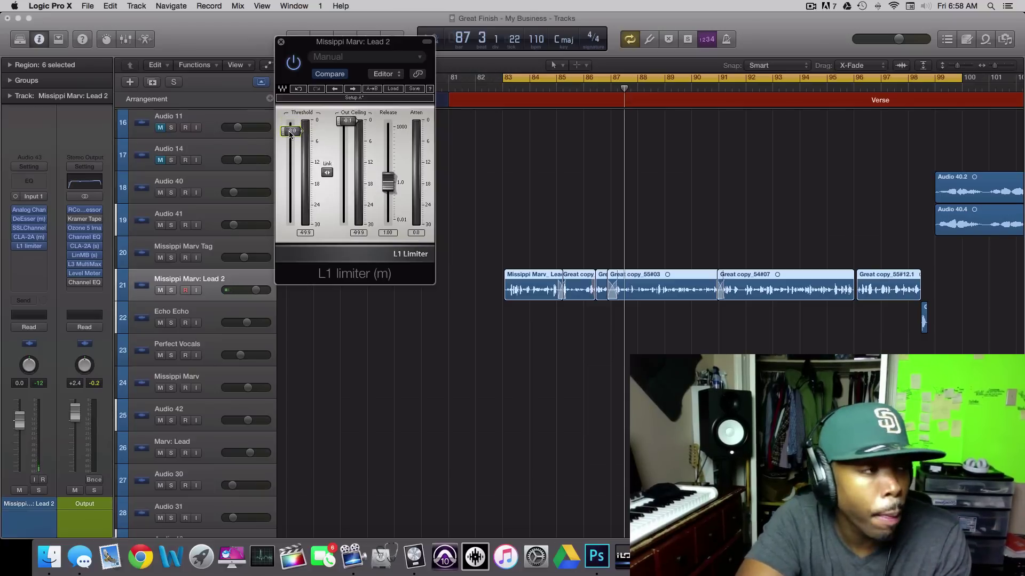
- While the verse plays, lower the L1 limiter's linked threshold and ceiling to about -16.4, and raise the output ceiling slightly above the threshold
key("space")
left_click_drag(290, 145, 346, 118)
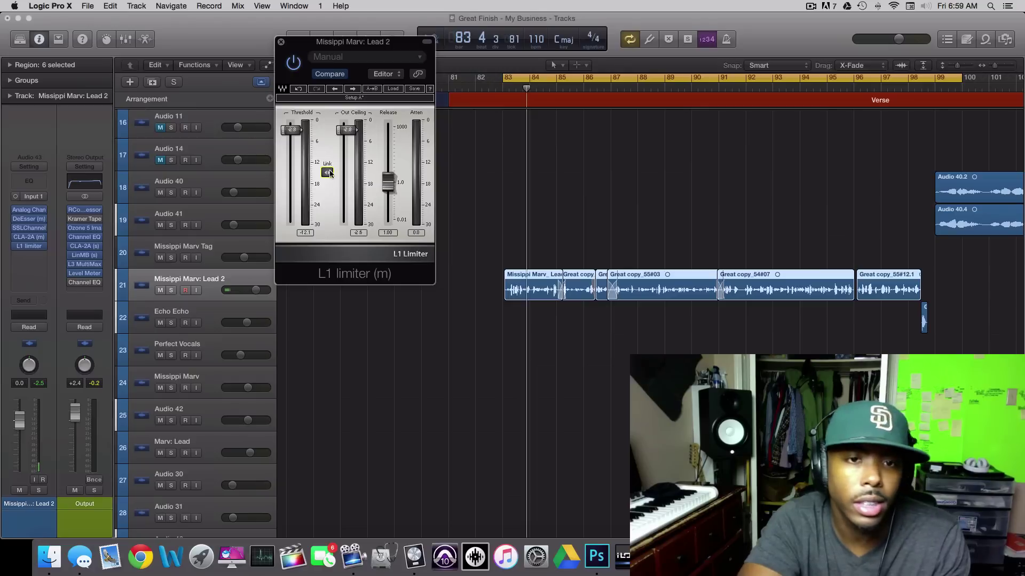
key("space")
mouse_move(292, 135)
left_mouse_down()
mouse_move(292, 148)
mouse_move(292, 121)
left_mouse_up()
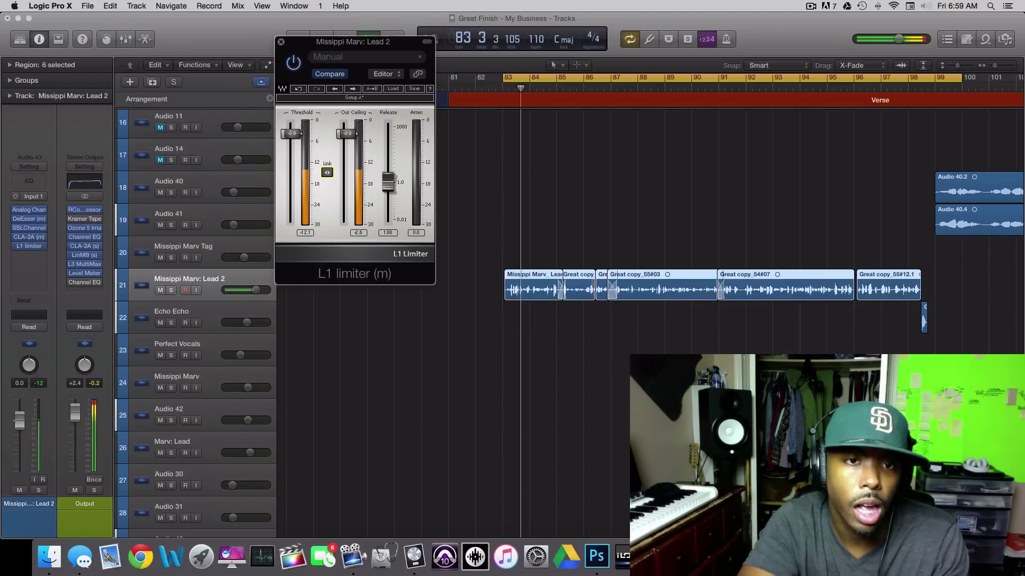
mouse_move(324, 171)
left_mouse_down()
mouse_move(340, 169)
mouse_move(327, 172)
left_mouse_up()
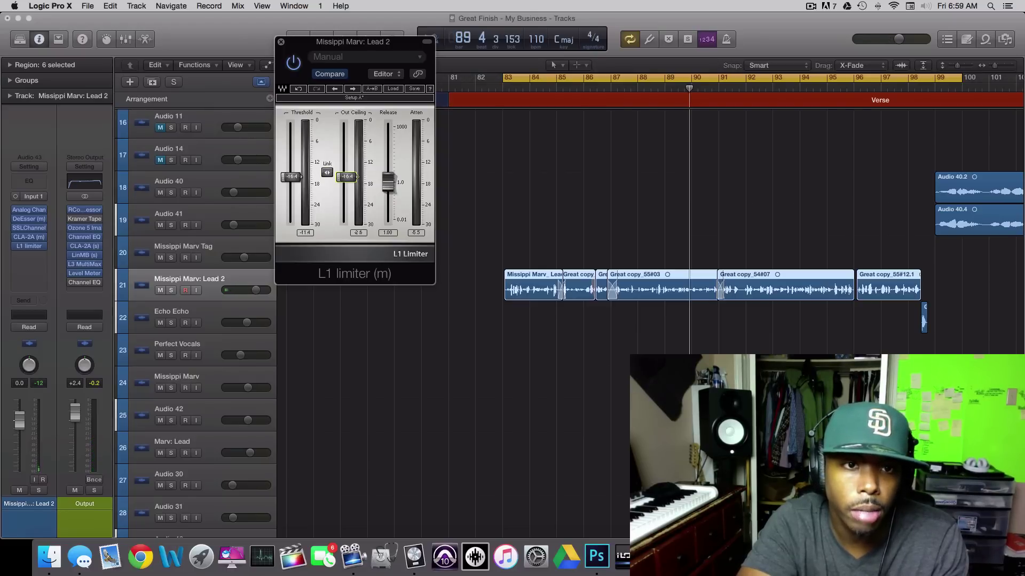
key("space")
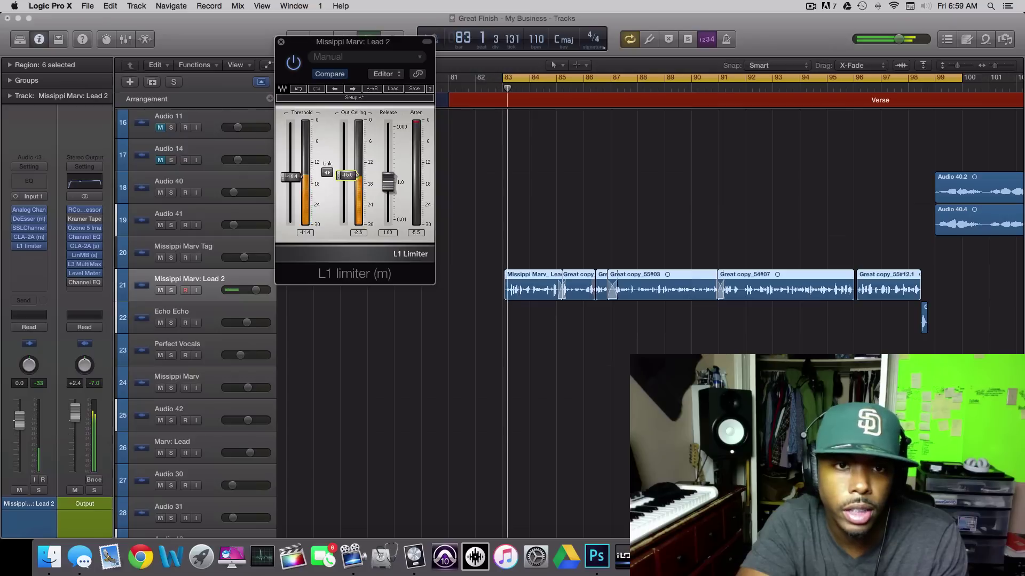
left_click_drag(357, 176, 350, 168)
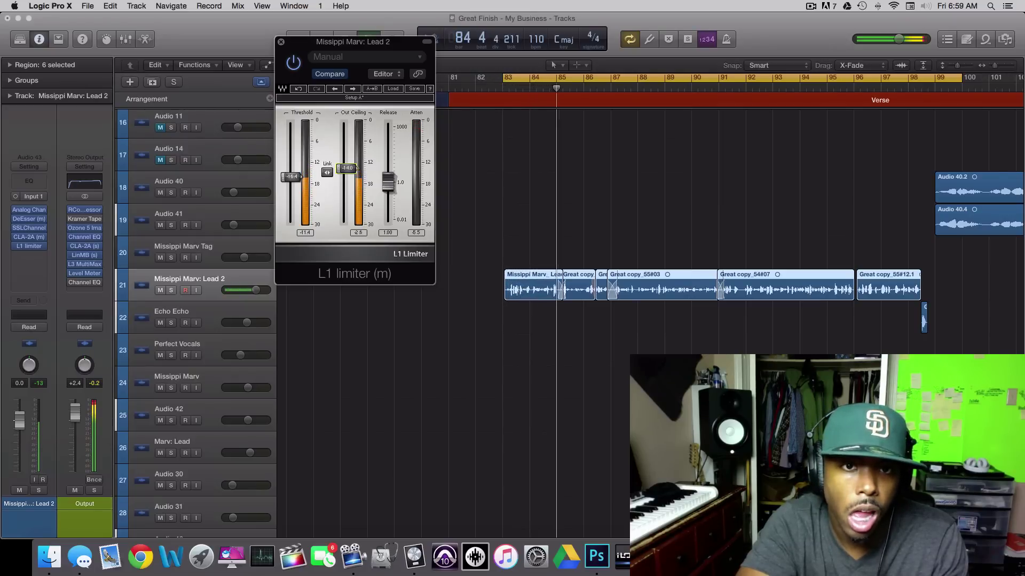
- Close the L1 limiter and save the project
left_click(280, 42)
left_click(88, 6)
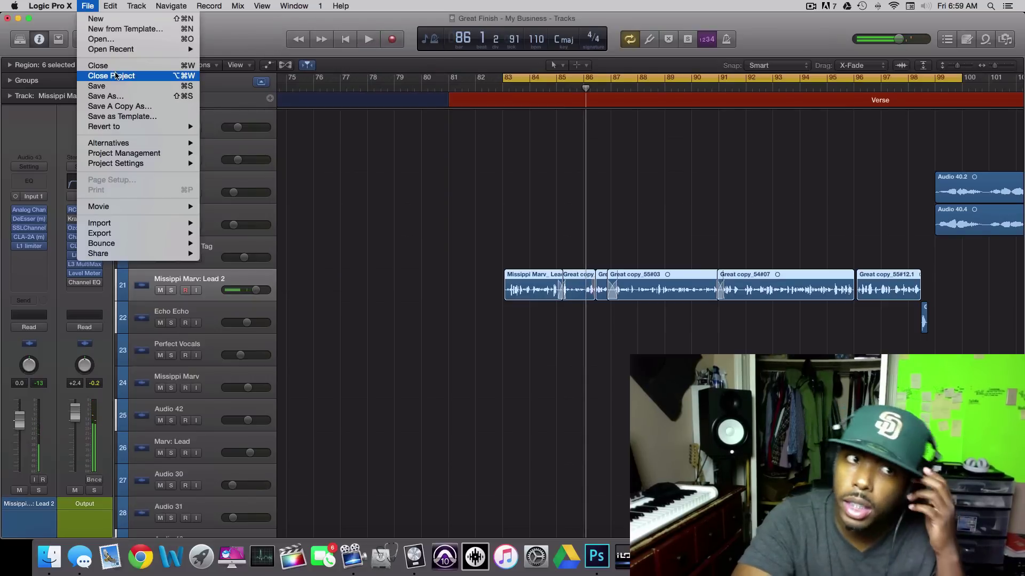
left_click(109, 89)
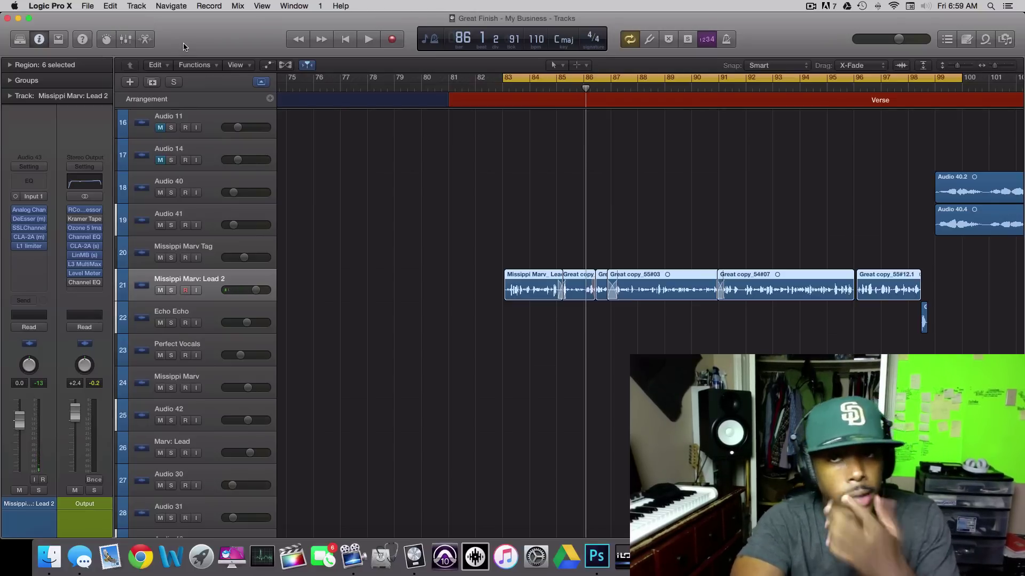
- Play the verse, lower the Lead 2 volume to -5.6 dB, and stop playback
key("space")
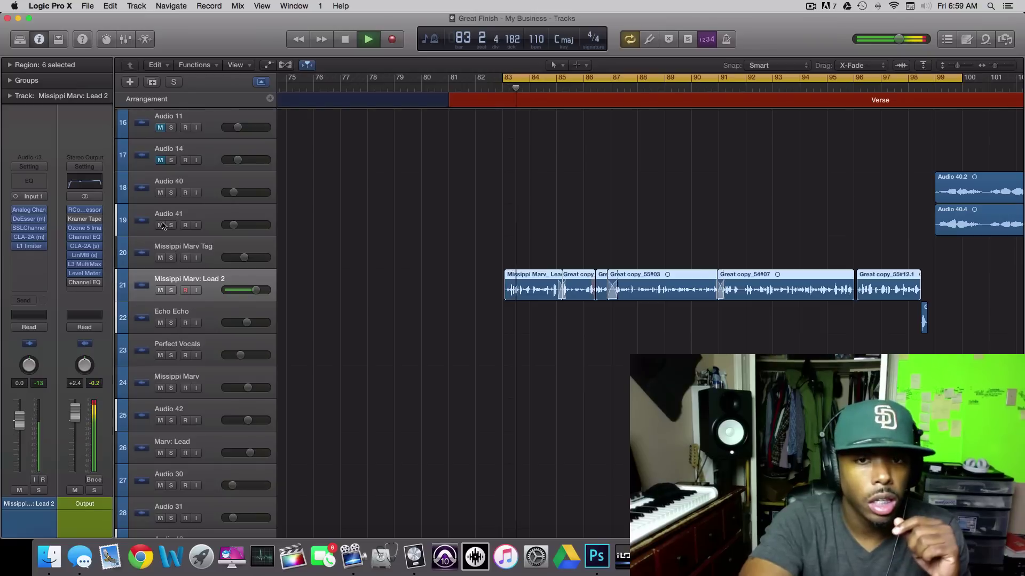
mouse_move(19, 420)
left_mouse_down()
mouse_move(23, 481)
mouse_move(29, 428)
left_mouse_up()
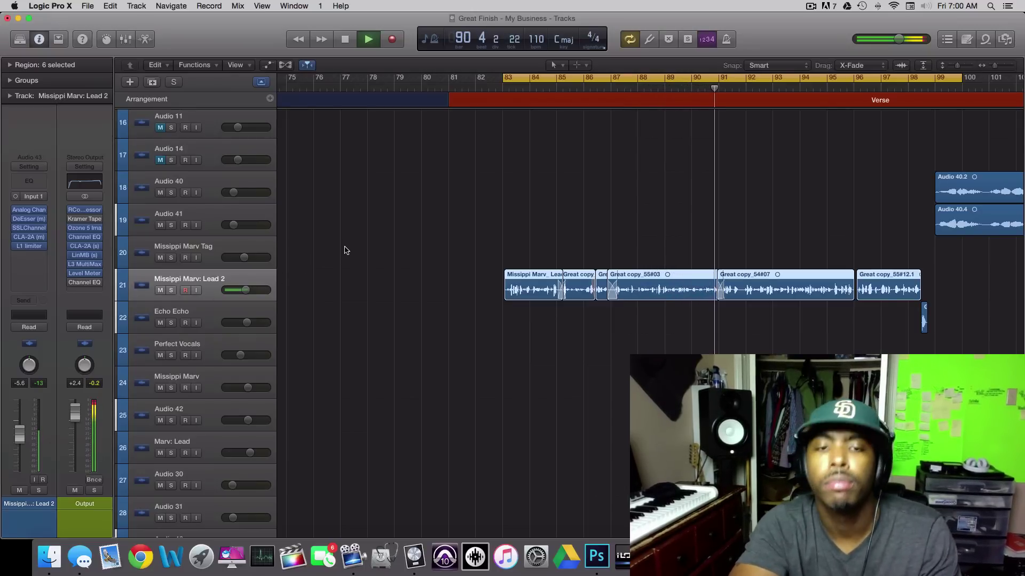
scroll(346, 249, "up", 6)
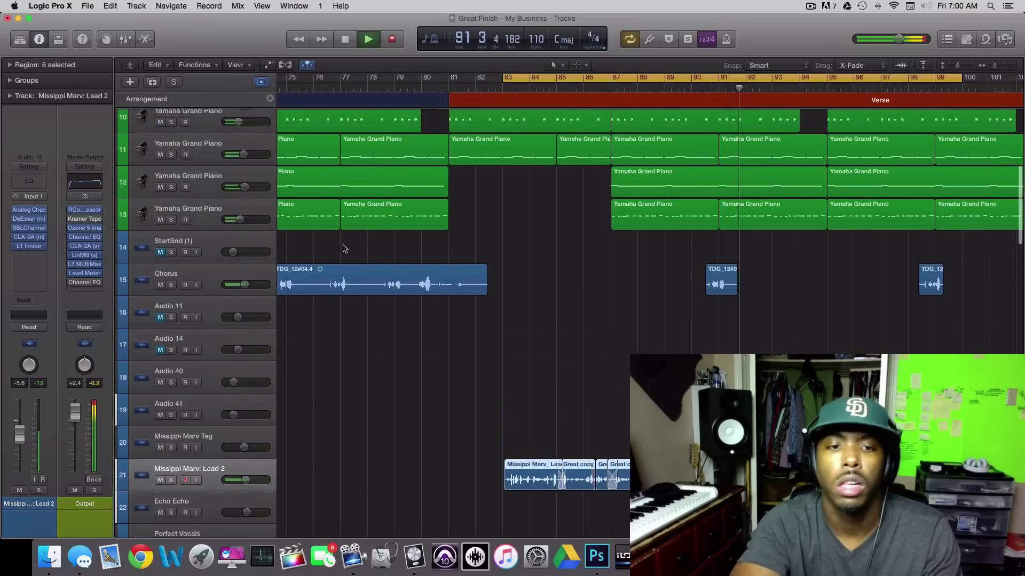
key("space")
- Using the Chorus track as reference, send Lead 2 to Bus 2 (Reverb) and set the send to about -26.0 dB during playback
left_click(207, 274)
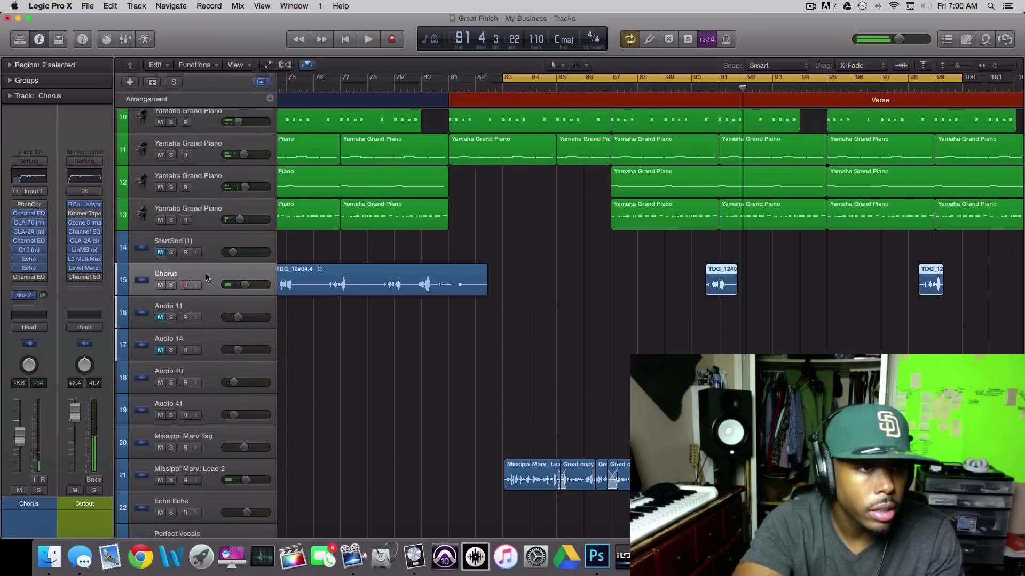
scroll(211, 278, "down", 4)
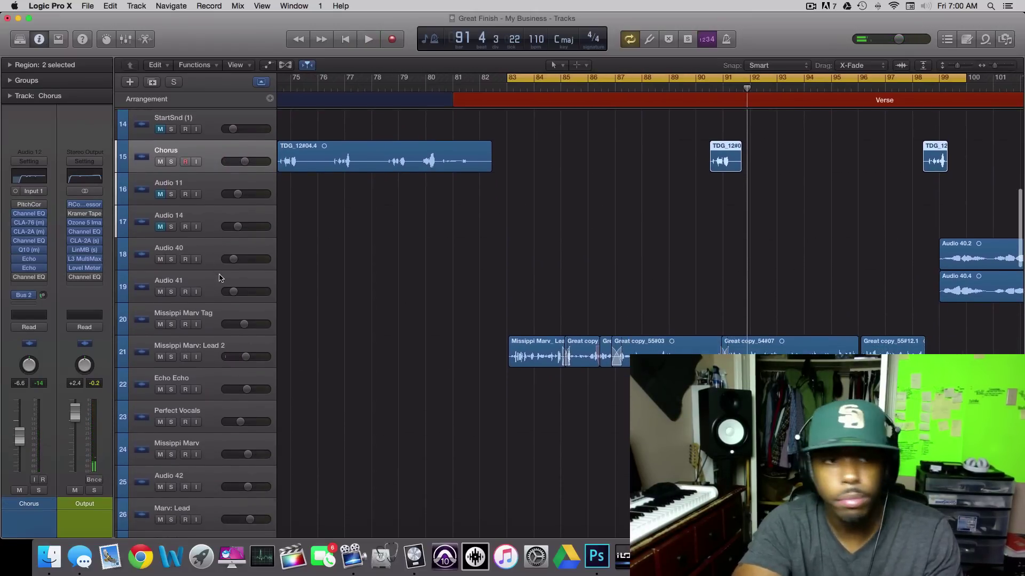
scroll(223, 264, "down", 1)
left_click(250, 338)
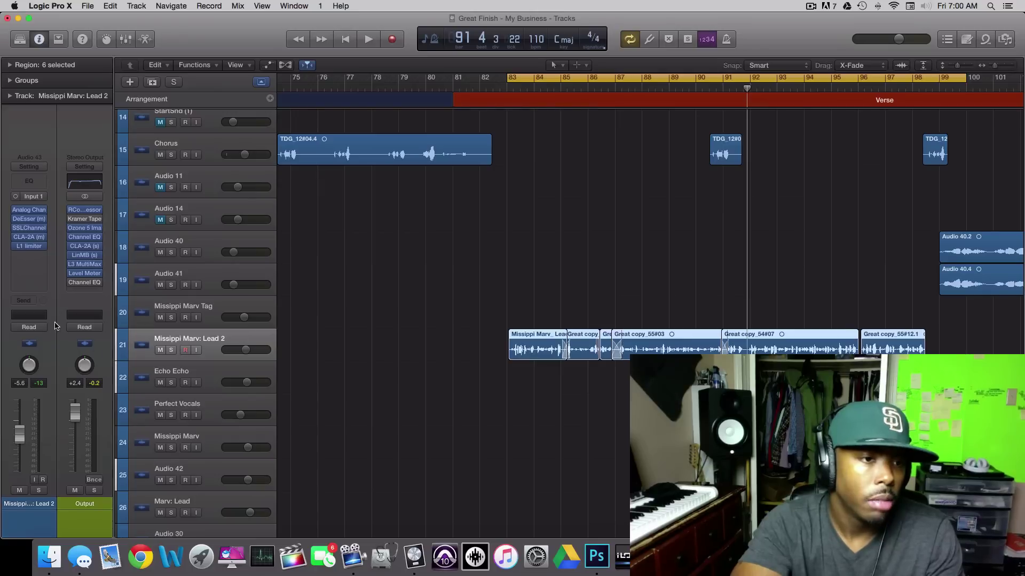
left_click(24, 300)
mouse_move(51, 360)
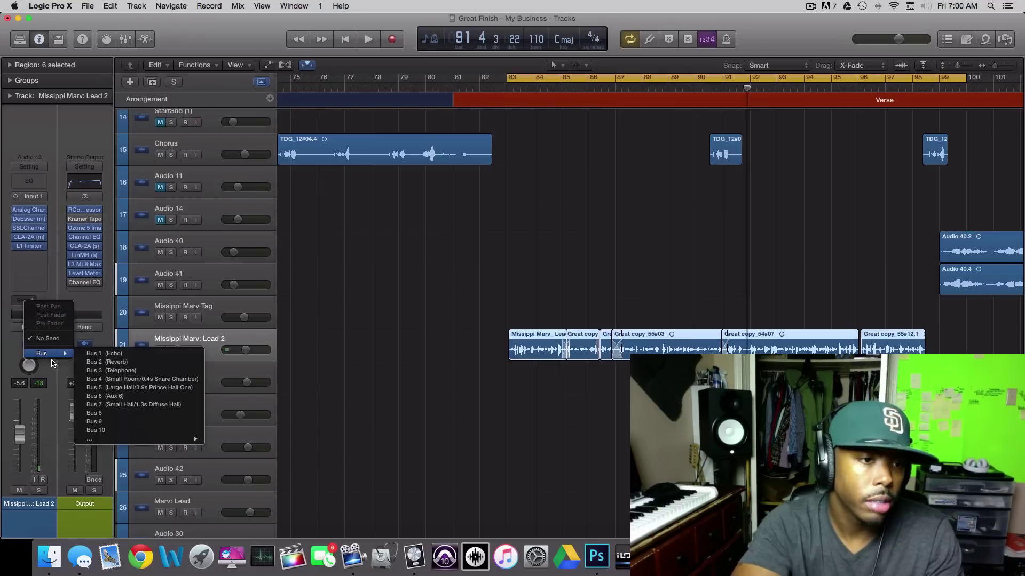
left_click(105, 362)
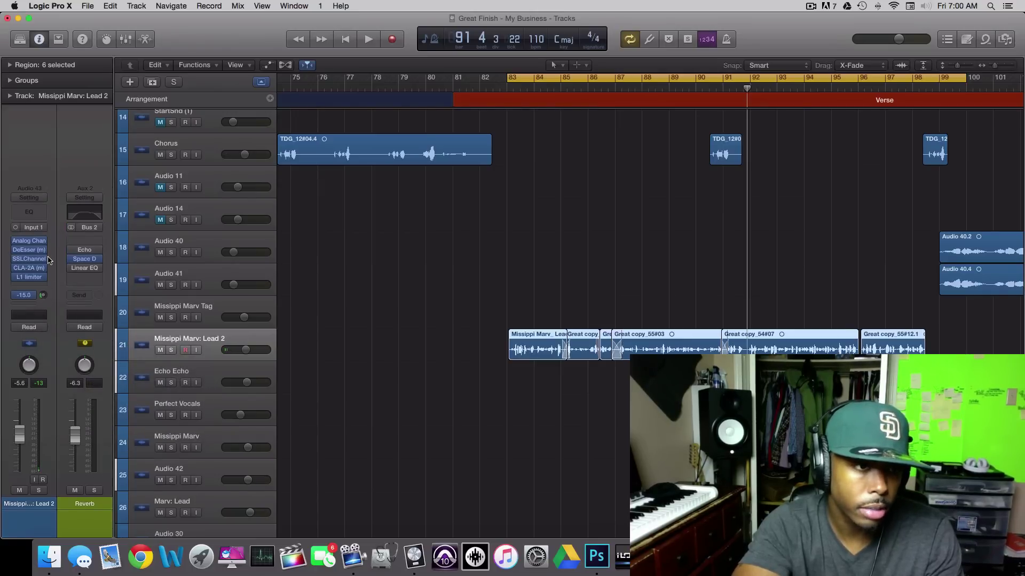
key("space")
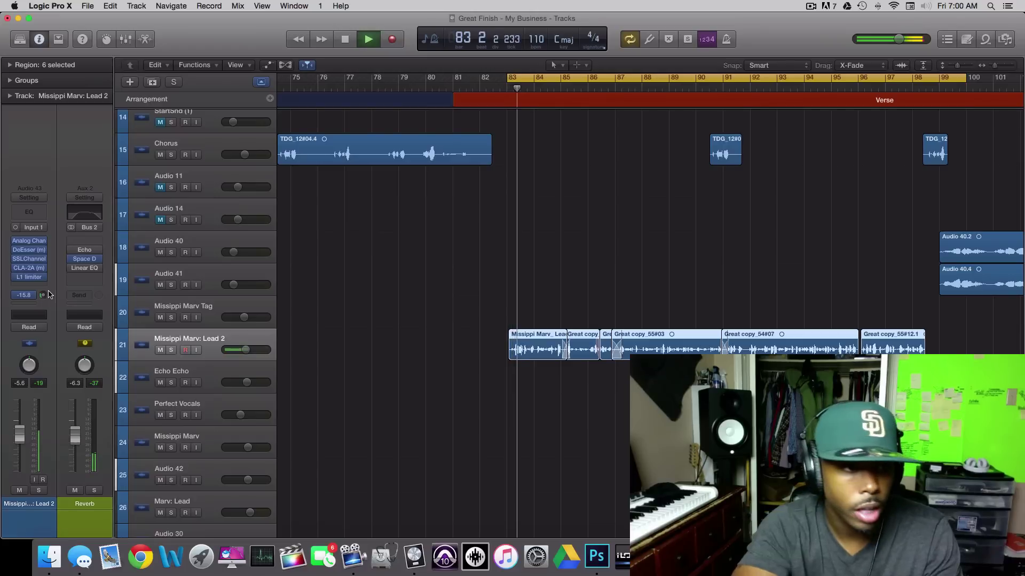
left_click_drag(43, 296, 45, 302)
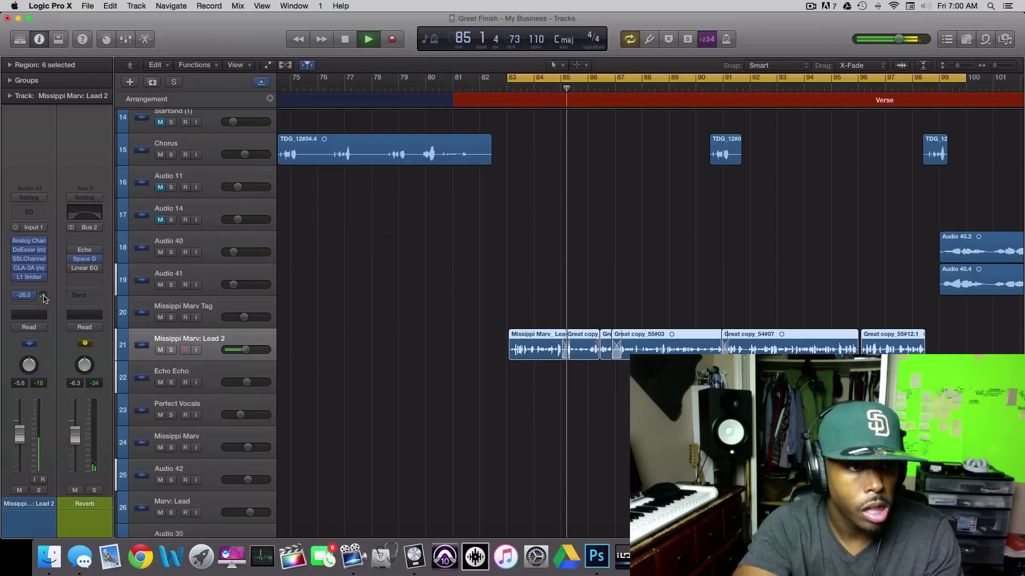
- Examine the first Echo plug-in's settings on the Chorus track, and close it
left_click(241, 146)
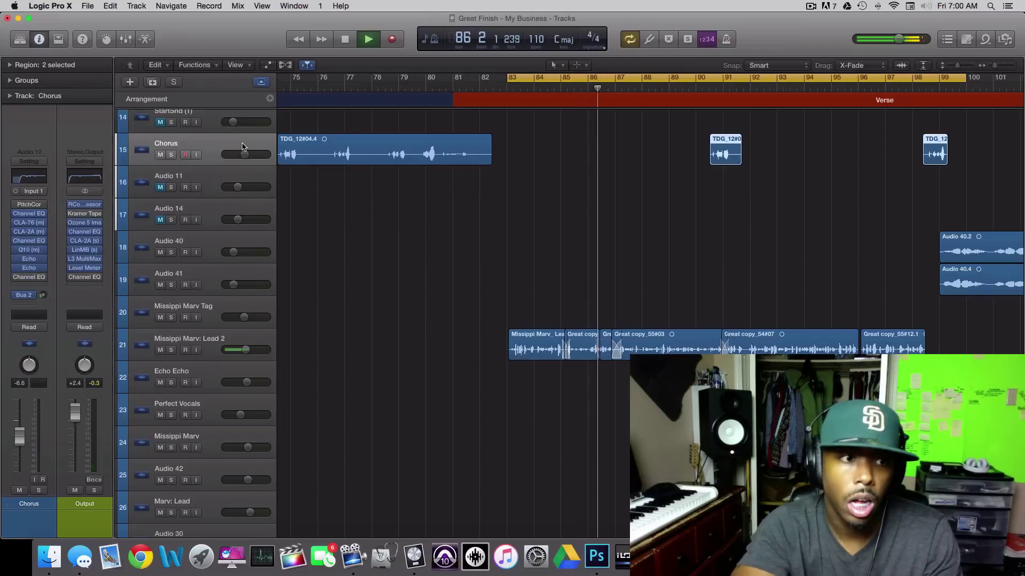
left_click(29, 259)
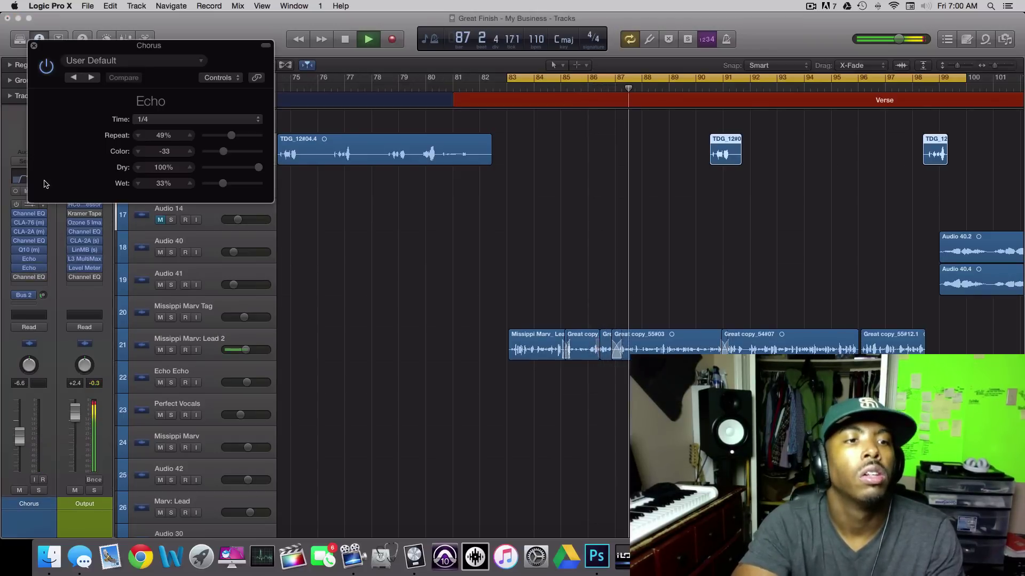
left_click(34, 46)
- Insert the Echo delay after the L1 limiter on Lead 2 and stop playback
left_click(203, 334)
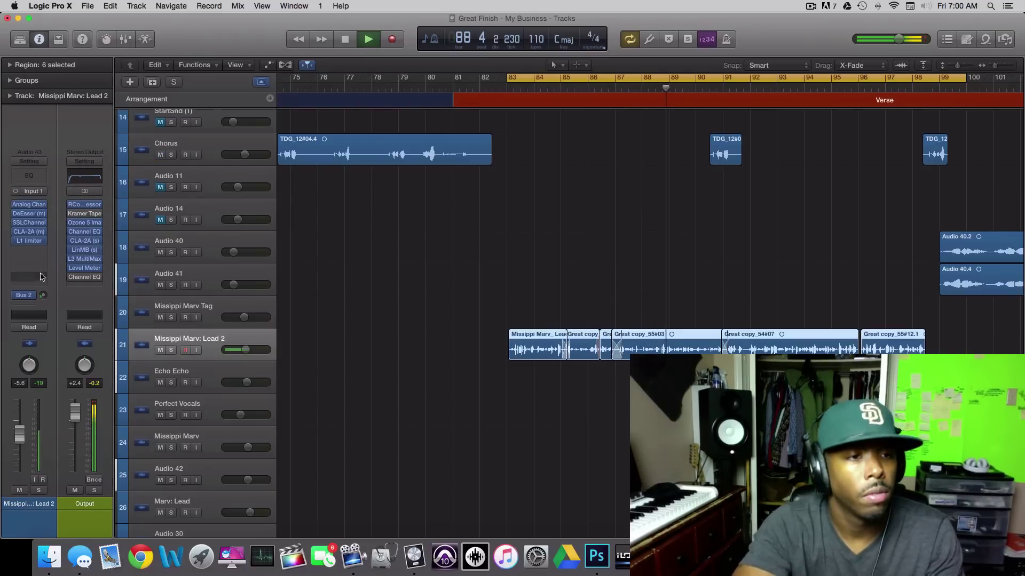
left_click(29, 249)
mouse_move(32, 271)
mouse_move(123, 279)
left_click(189, 280)
key("space")
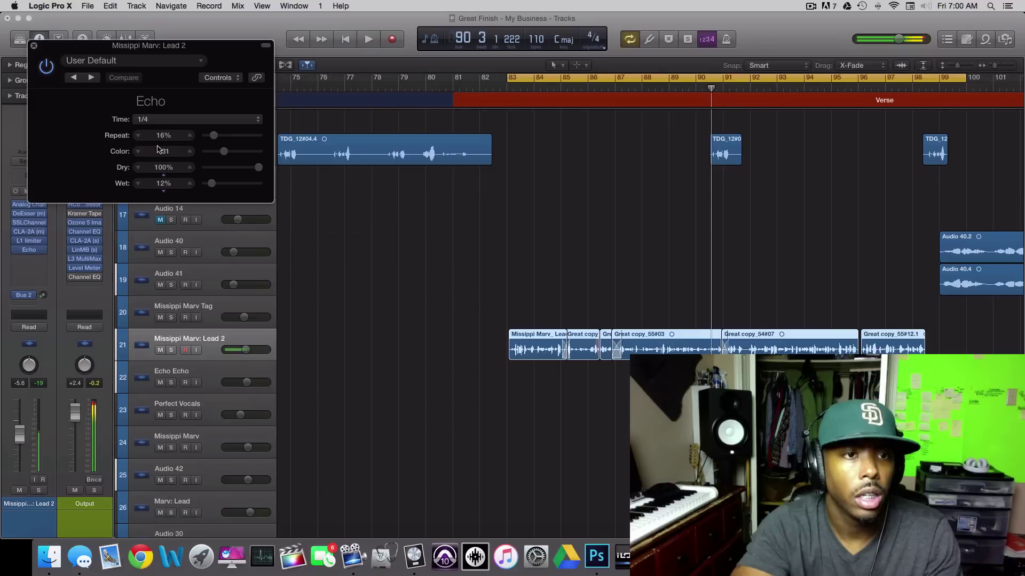
- Play the verse from its start and set the Echo's wet level to 10% and its color to 37
key("space")
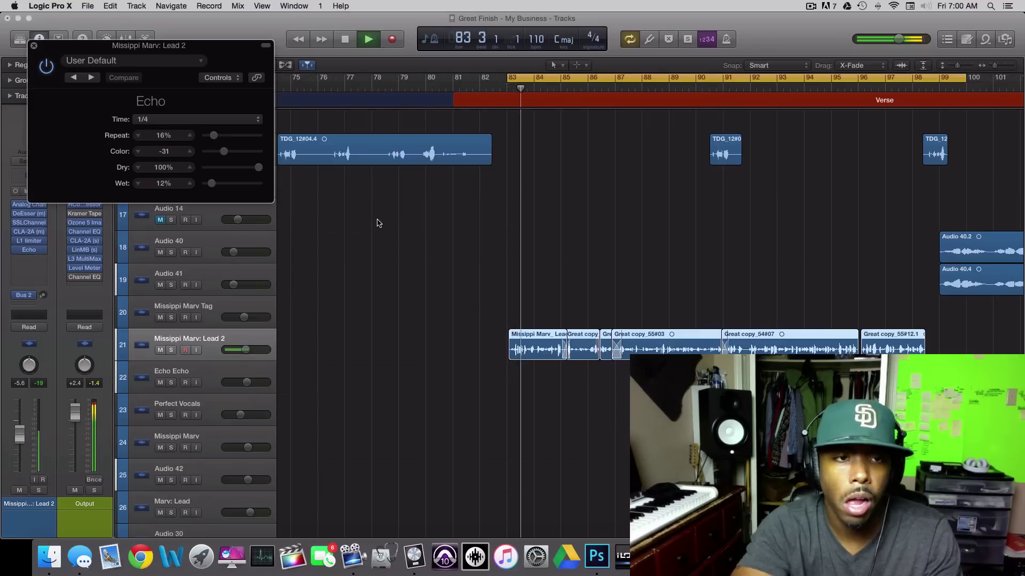
left_click_drag(212, 183, 209, 187)
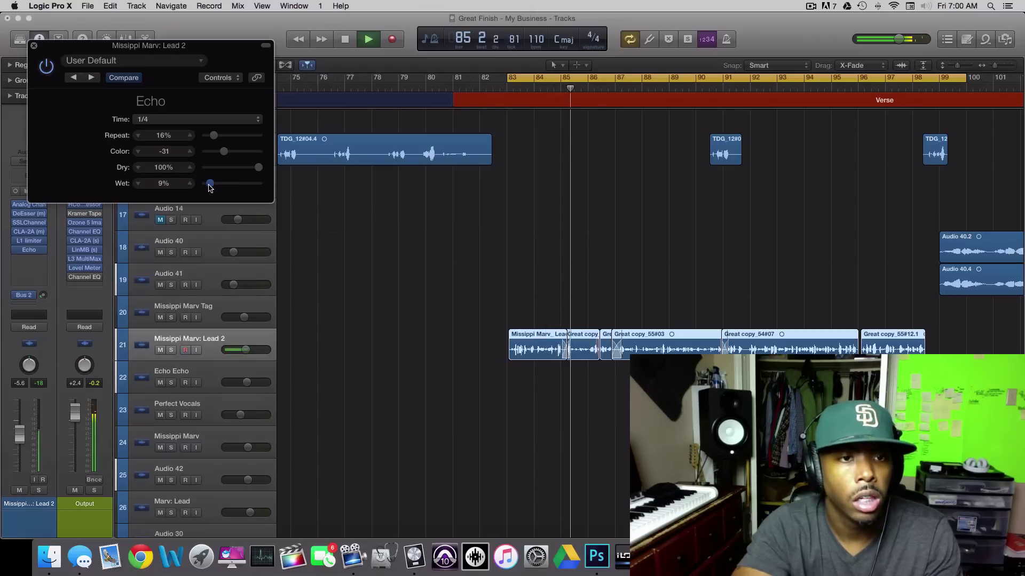
left_click_drag(210, 187, 211, 187)
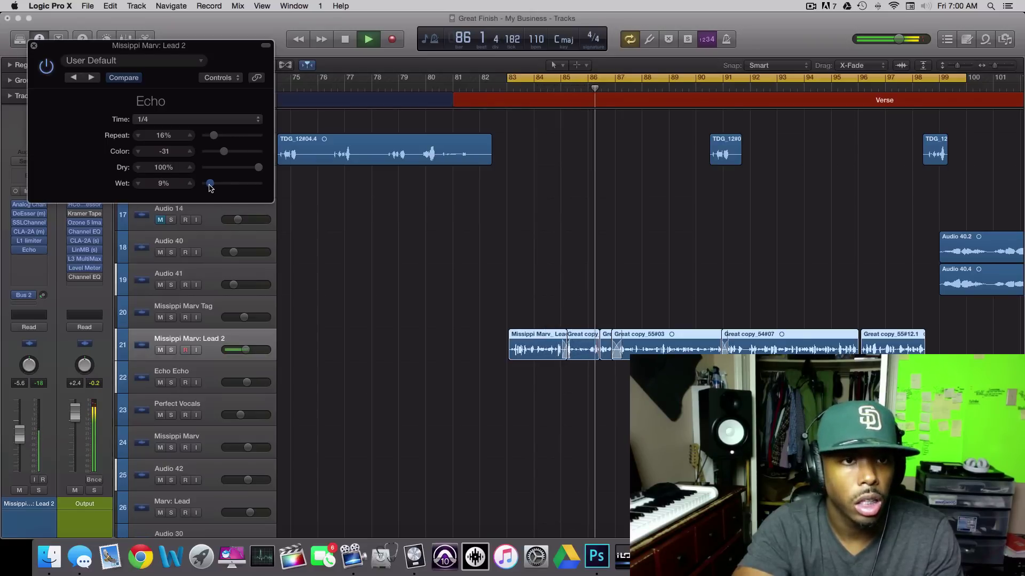
left_click_drag(224, 151, 240, 155)
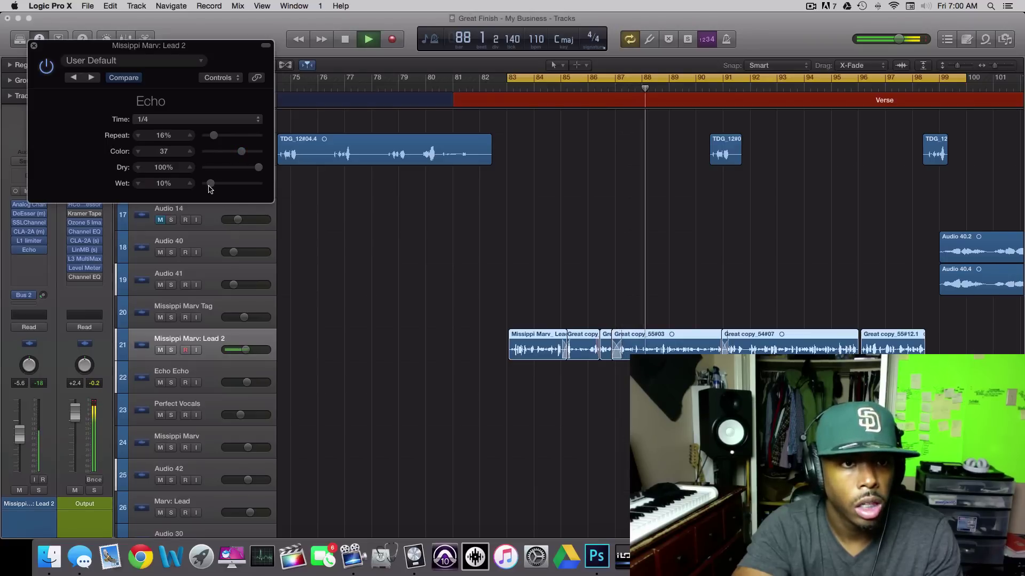
- Set the Echo time to 1/2 and the wet level to 16%, and close the plug-in
left_click(160, 119)
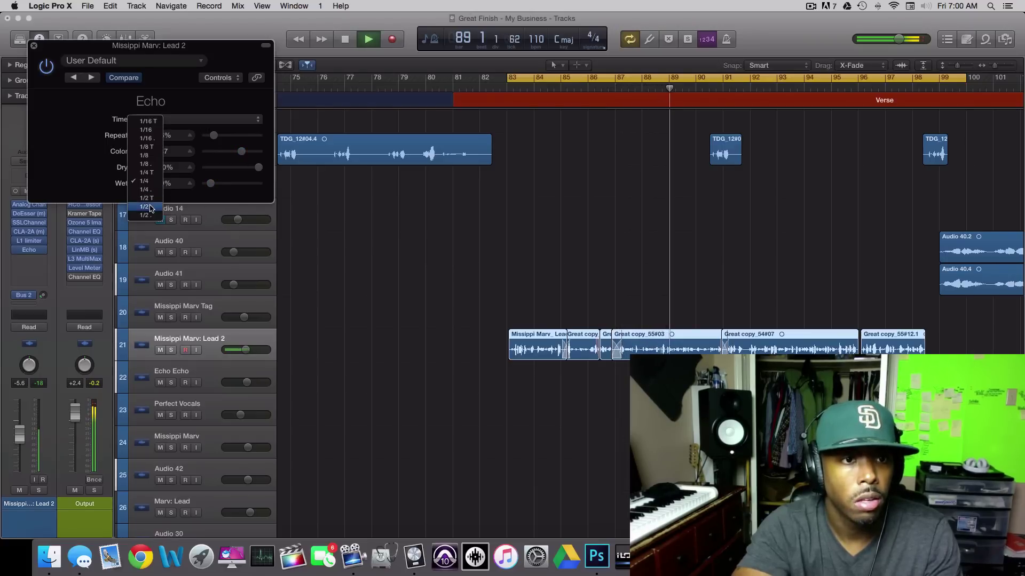
left_click(144, 211)
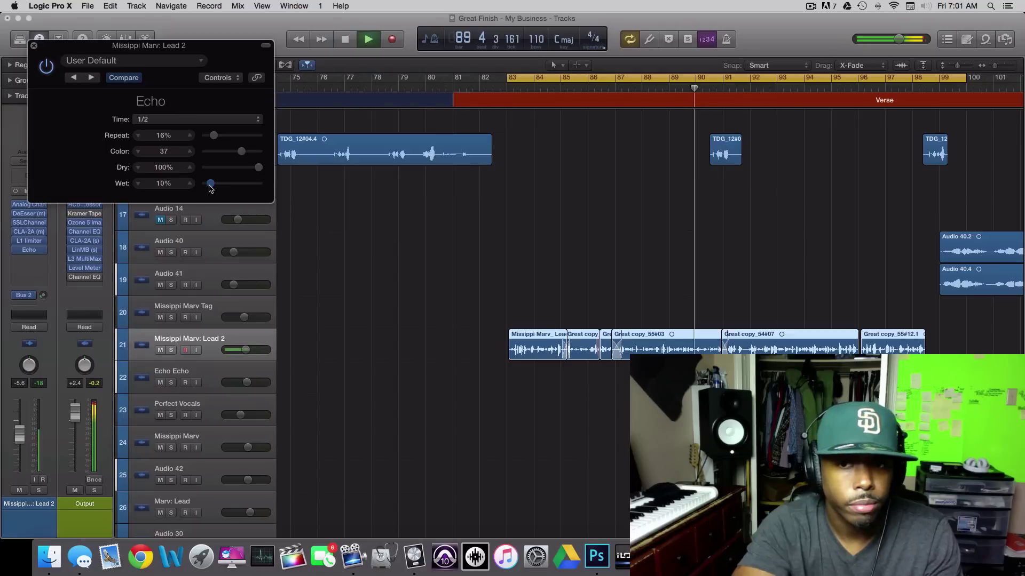
left_click_drag(212, 188, 212, 185)
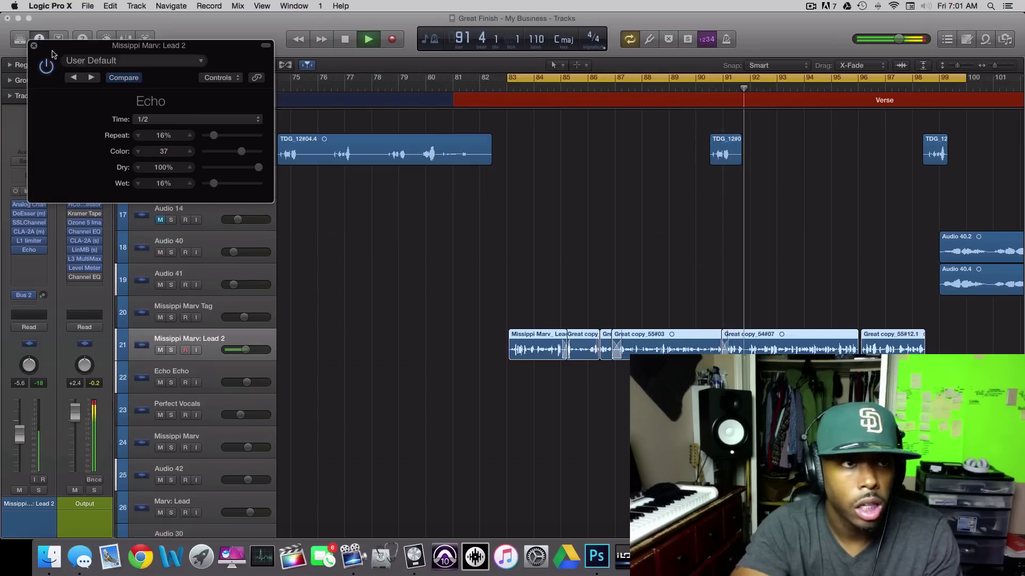
left_click(33, 46)
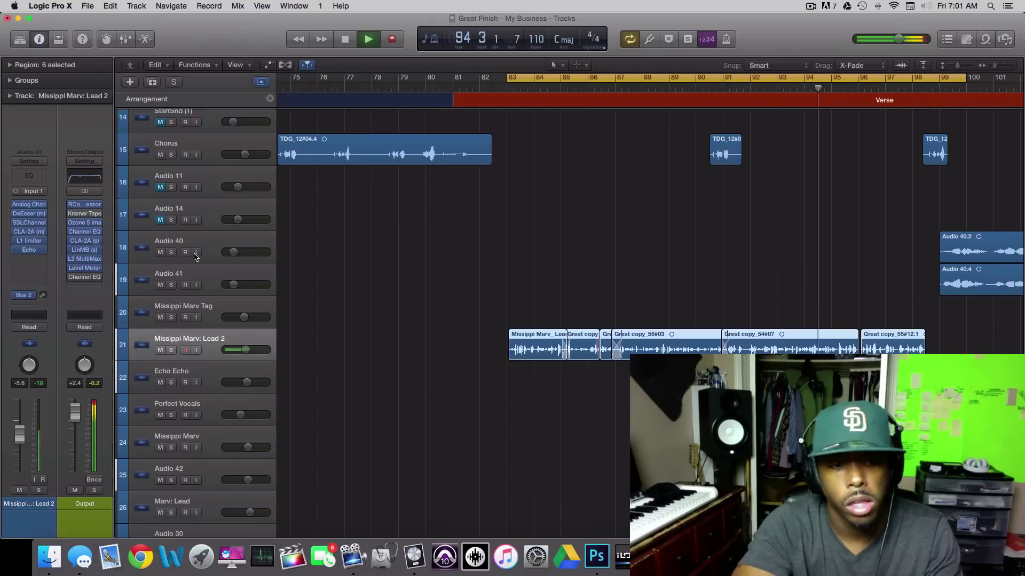
- Save the project with the reverb send and Echo on Lead 2
left_click(88, 6)
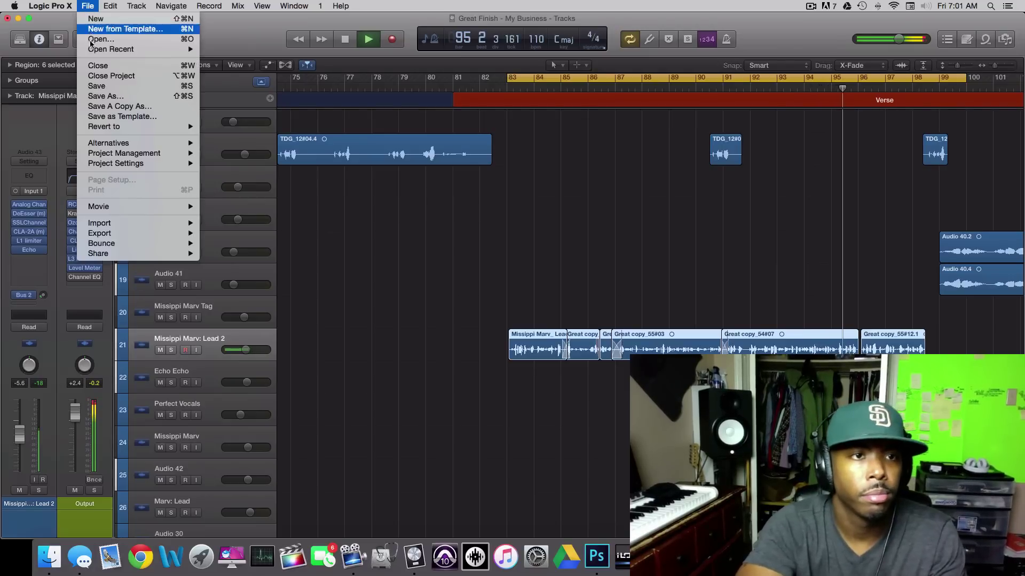
left_click(96, 84)
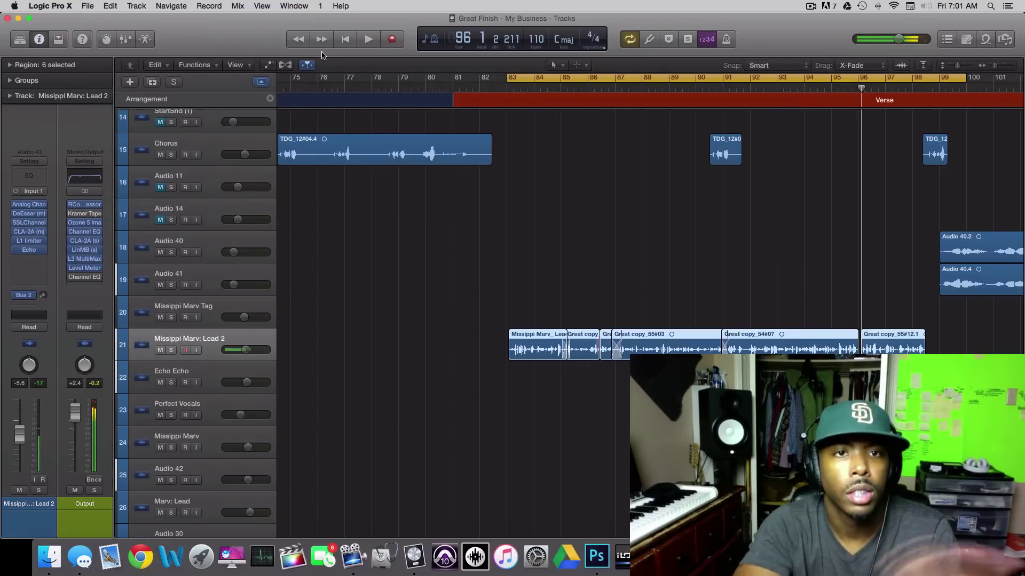
left_click(87, 6)
left_click(93, 86)
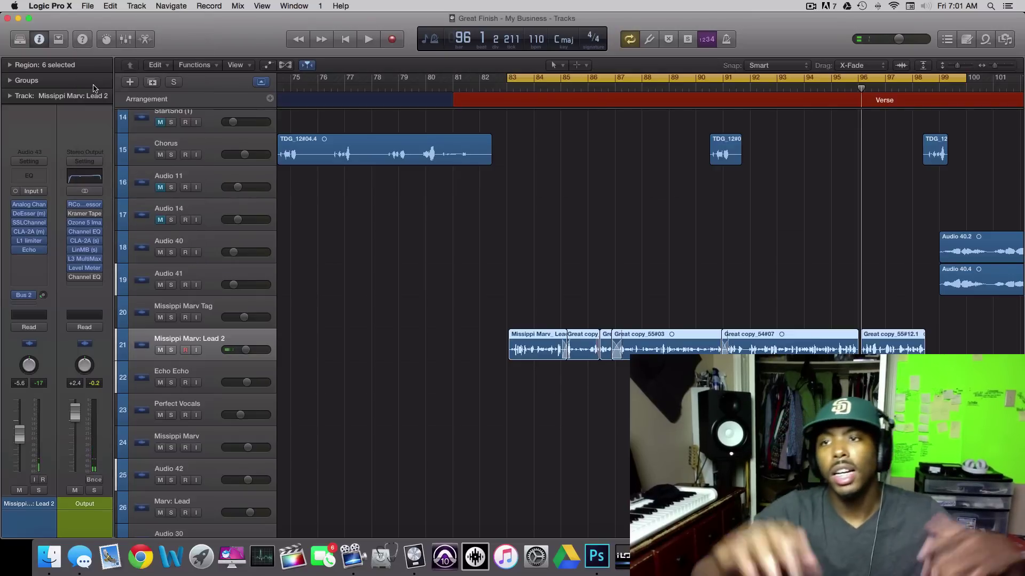